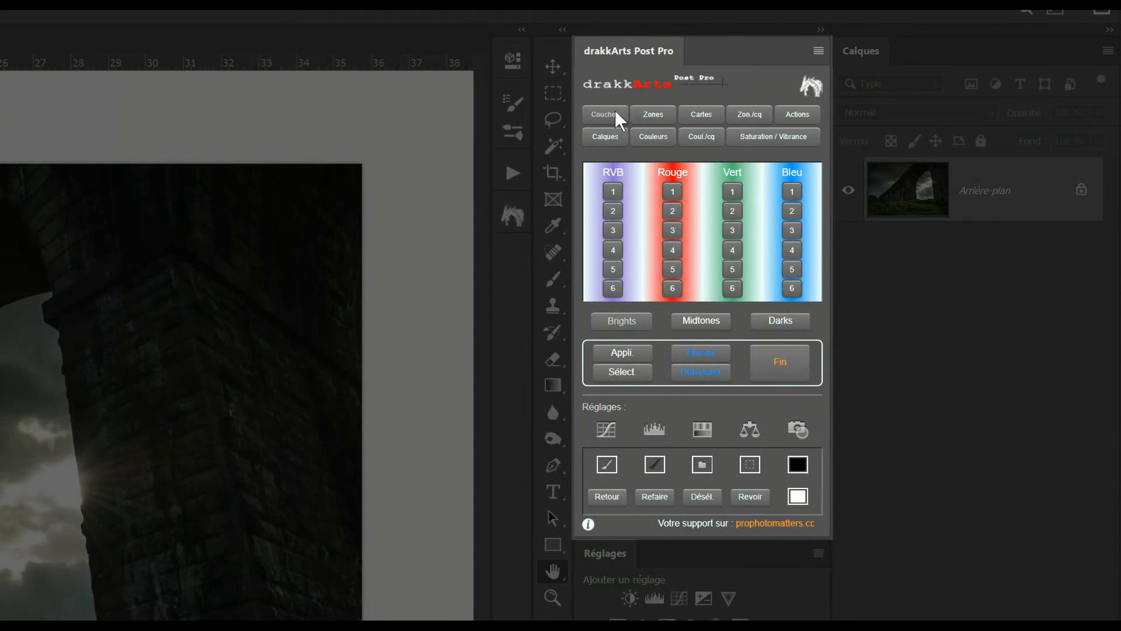
Browse the sections of the drakkArts Post Pro panel and the related drakkArts Actions and Actions panels
click(614, 137)
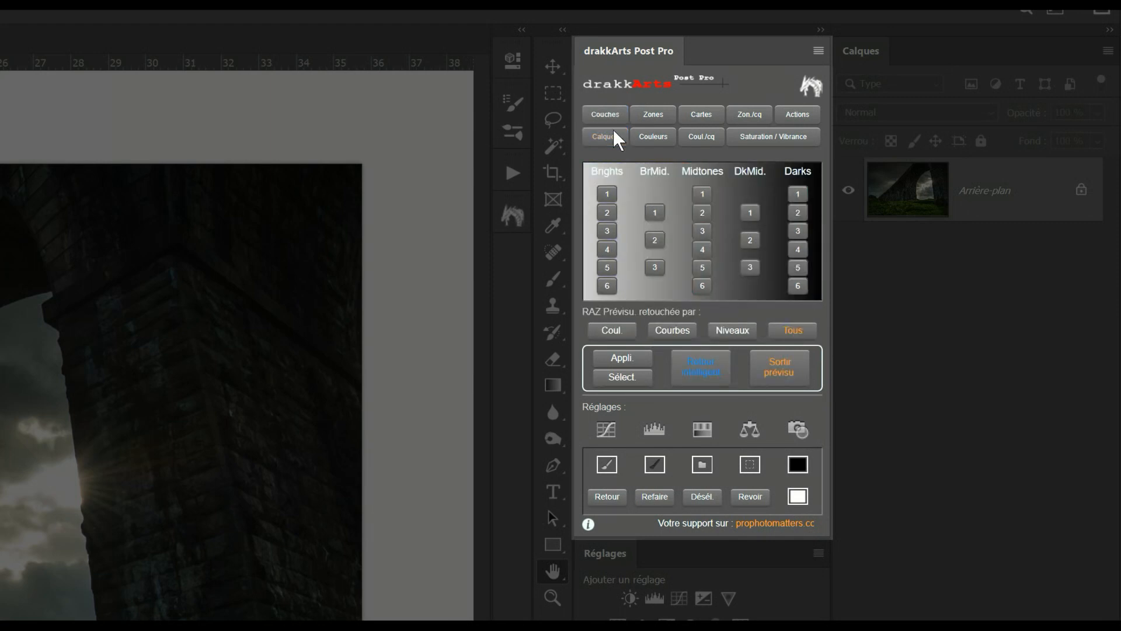
click(648, 115)
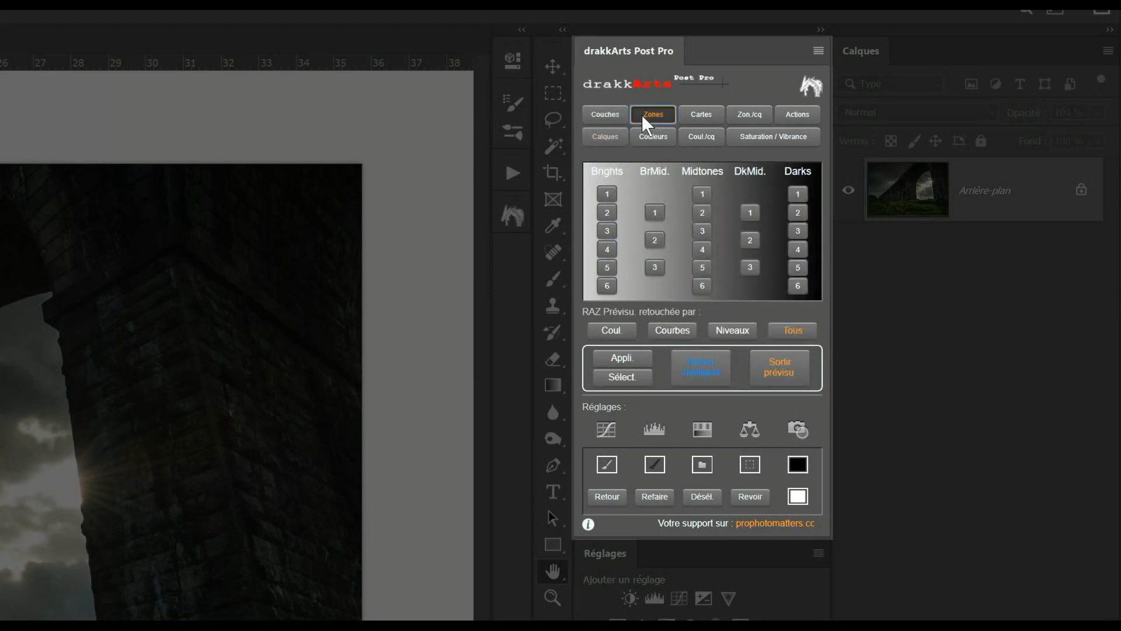
click(708, 120)
click(746, 118)
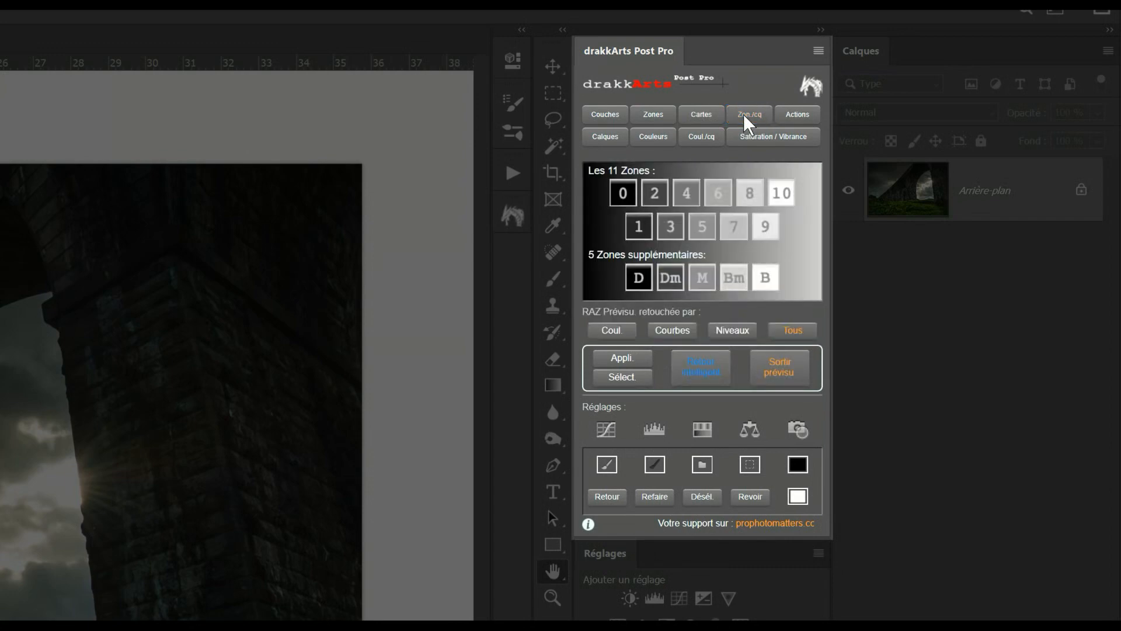
click(672, 136)
click(698, 139)
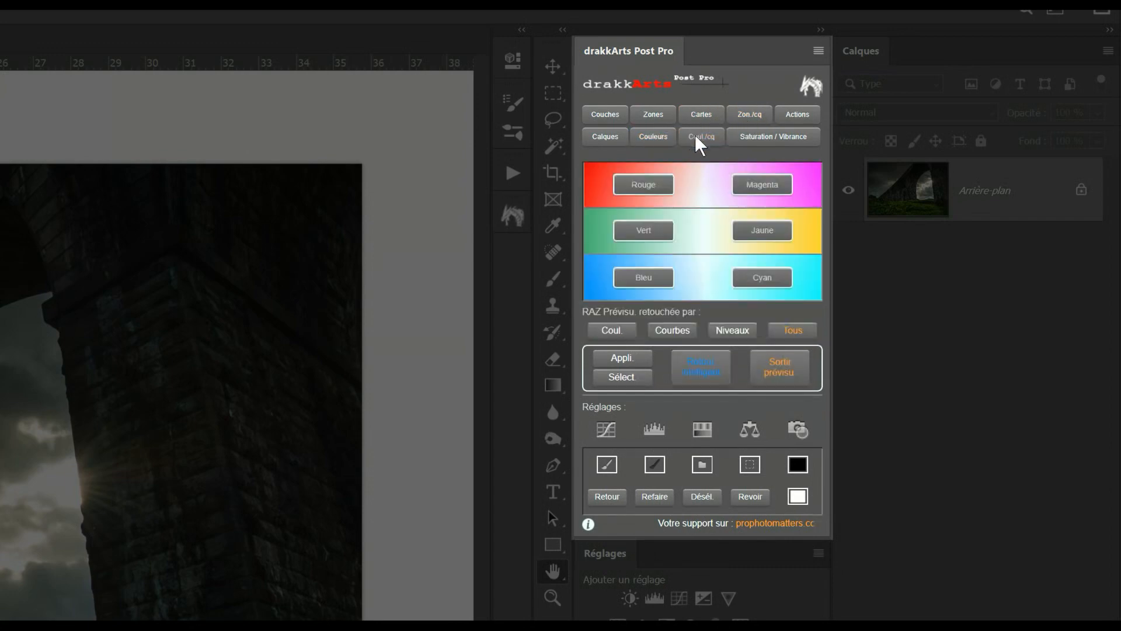
click(764, 140)
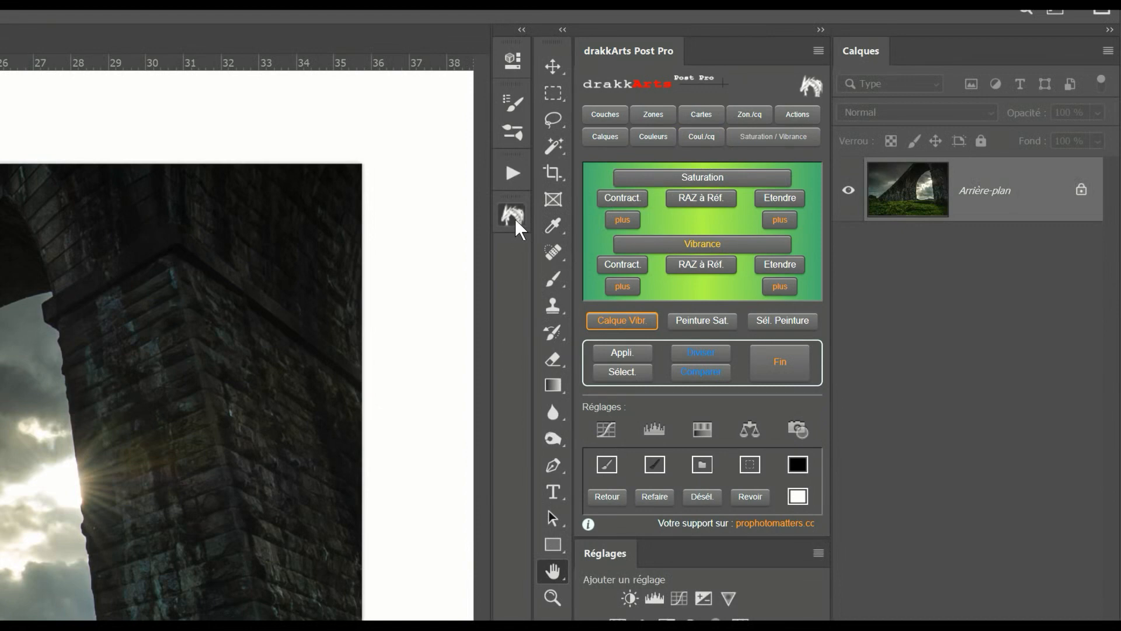
click(513, 219)
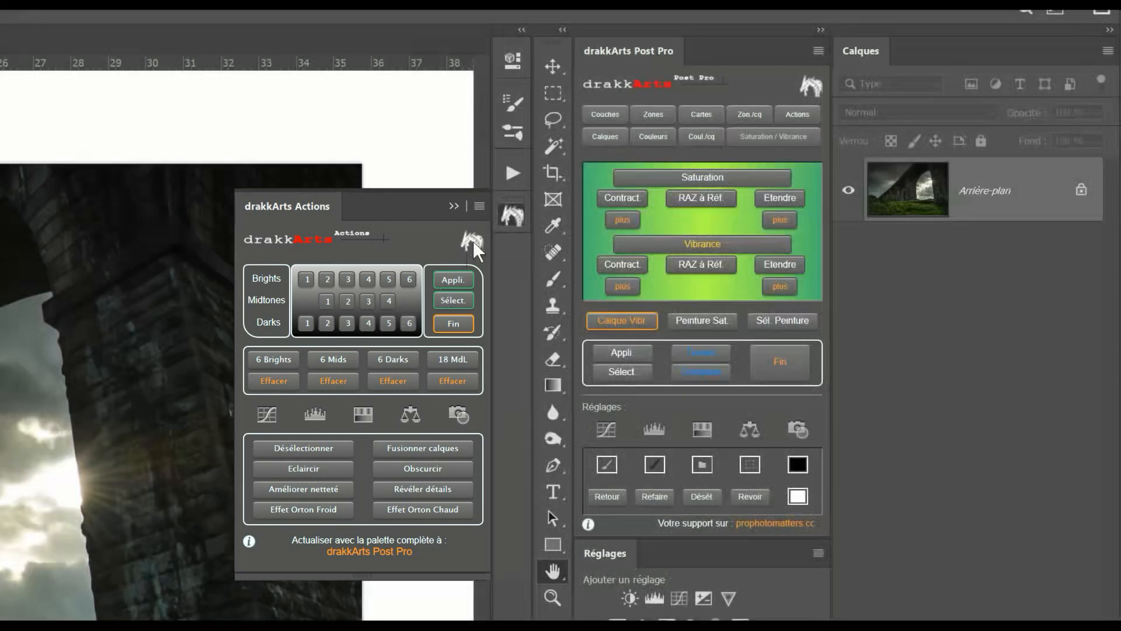
click(514, 174)
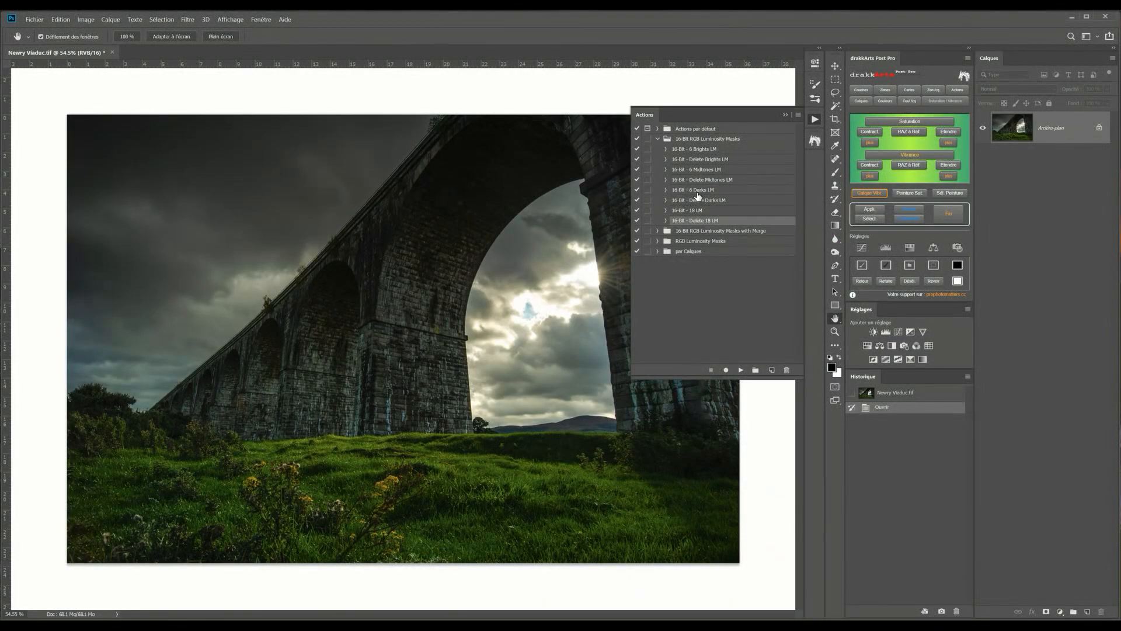
click(815, 118)
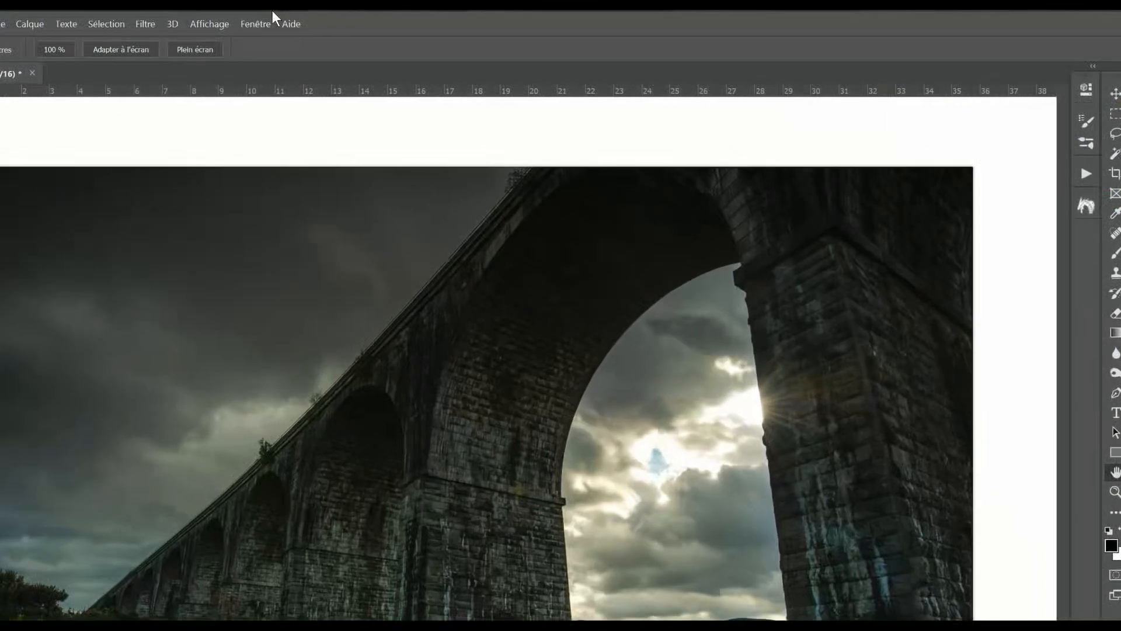
Open the Channels panel and dock it next to the tool panels
click(257, 23)
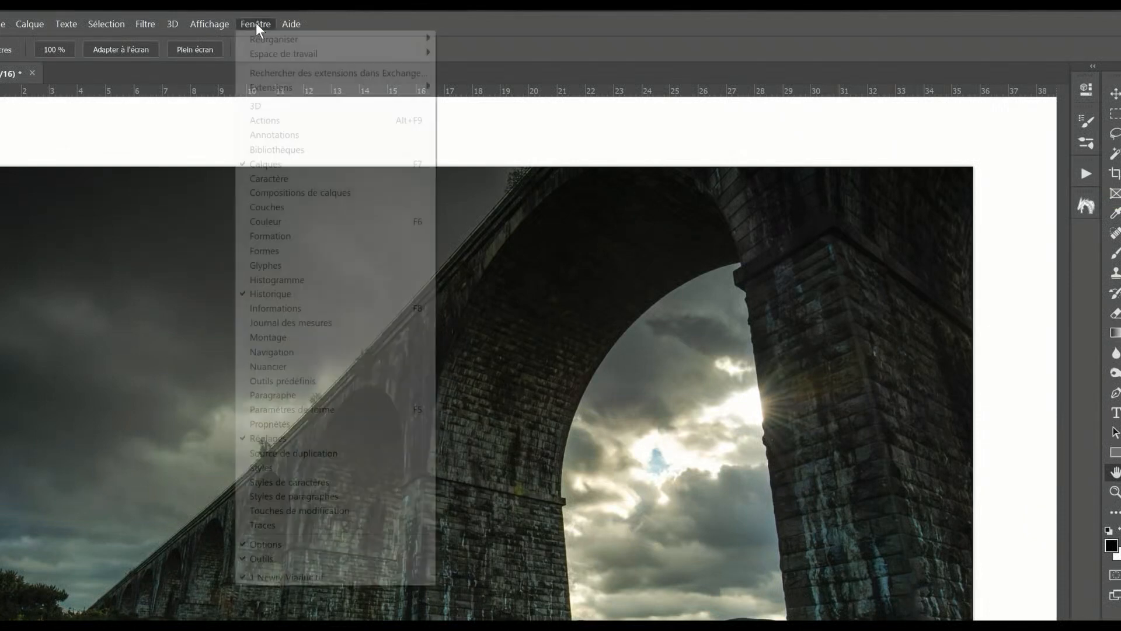
click(261, 207)
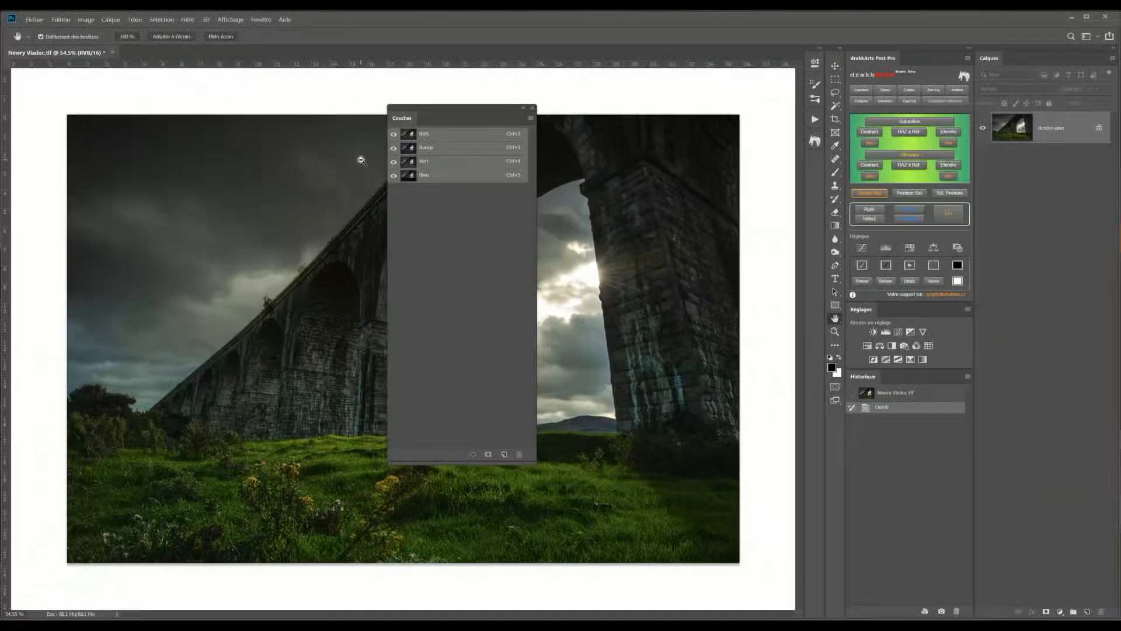
drag(408, 117, 818, 164)
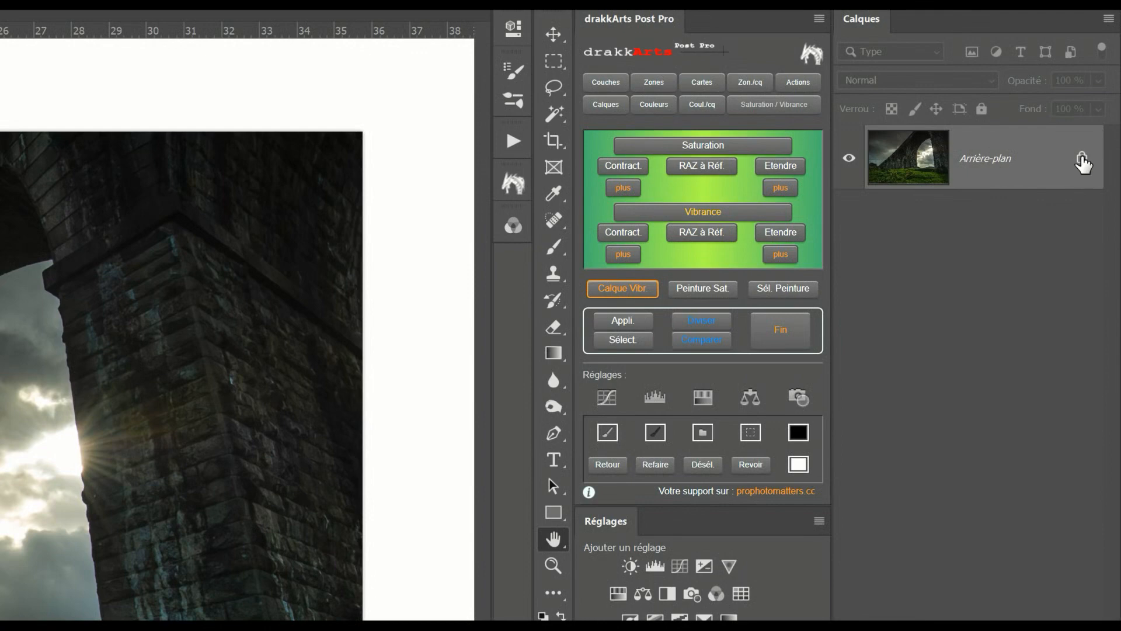
Unlock the background so it becomes a regular layer, and display the Channels panel
click(1082, 161)
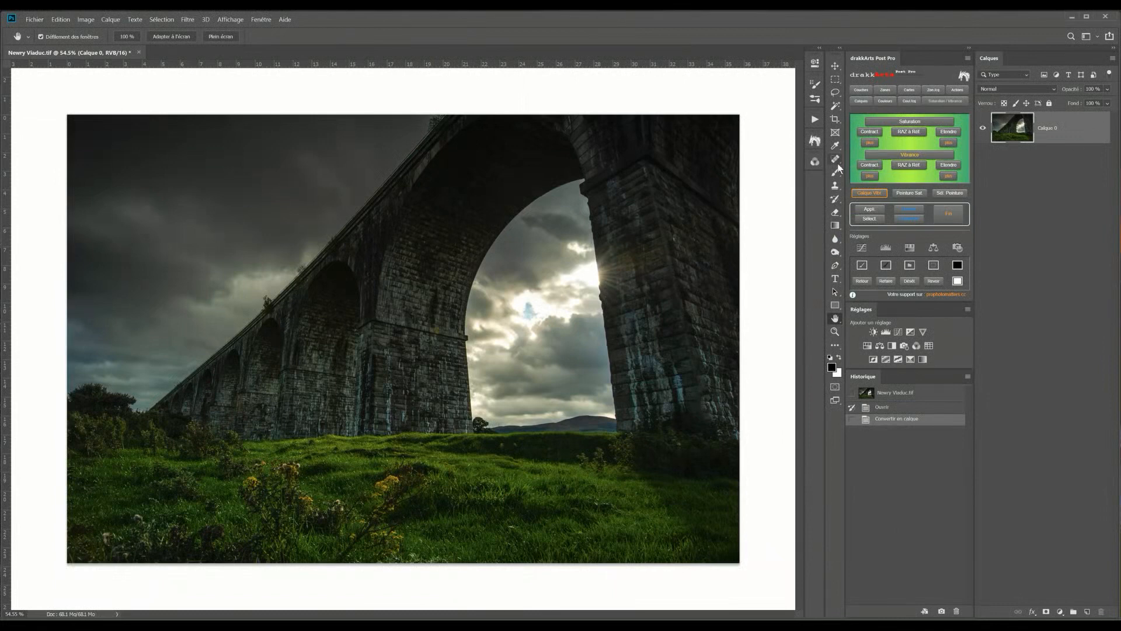
click(816, 162)
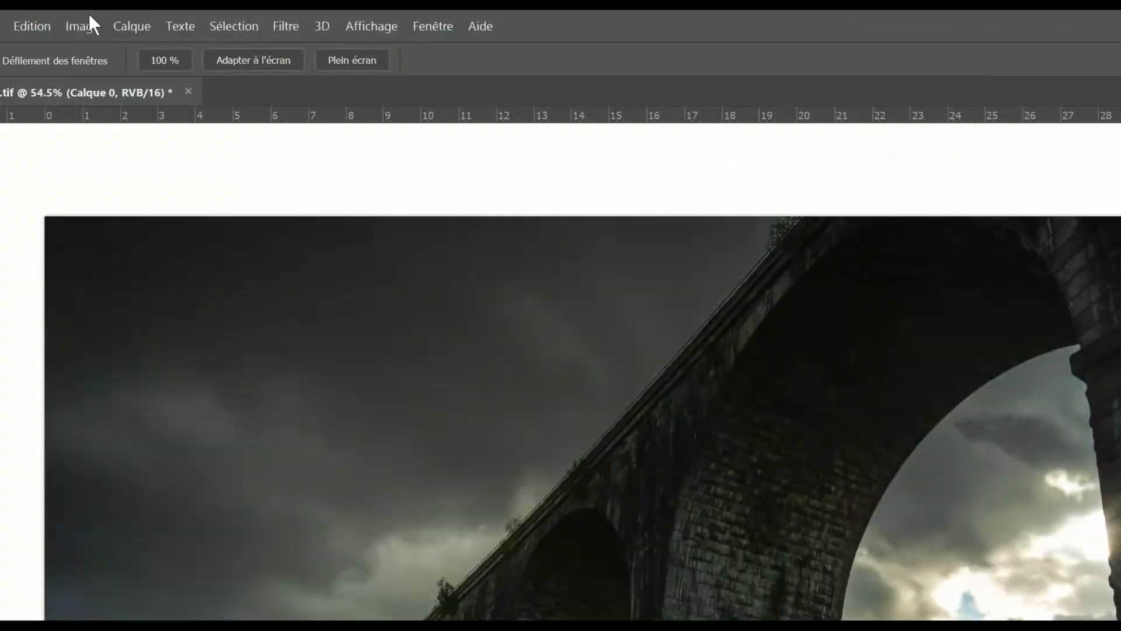
Run Calculations with both sources on the Fusionné layer and Gris channel, Normal operation, result as a new channel
click(86, 30)
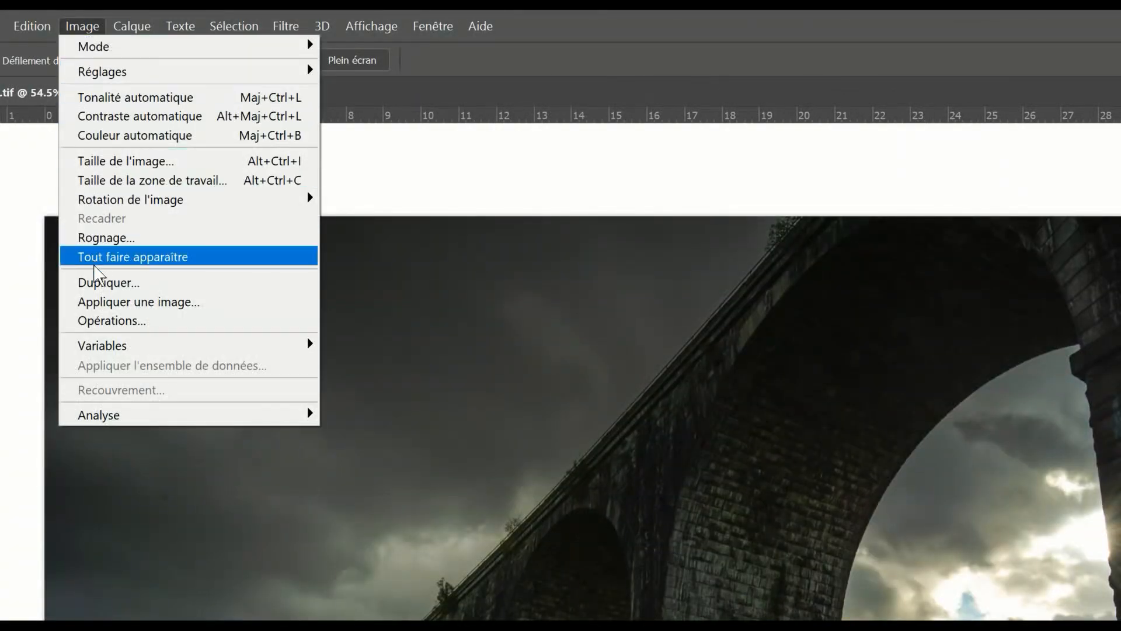
click(104, 322)
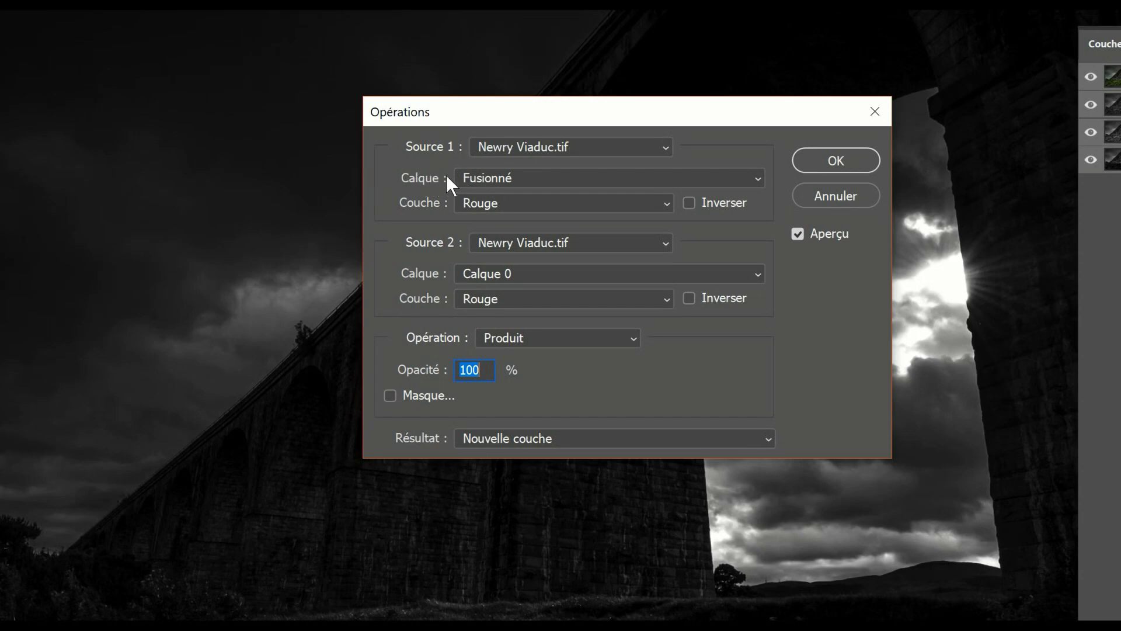
click(500, 197)
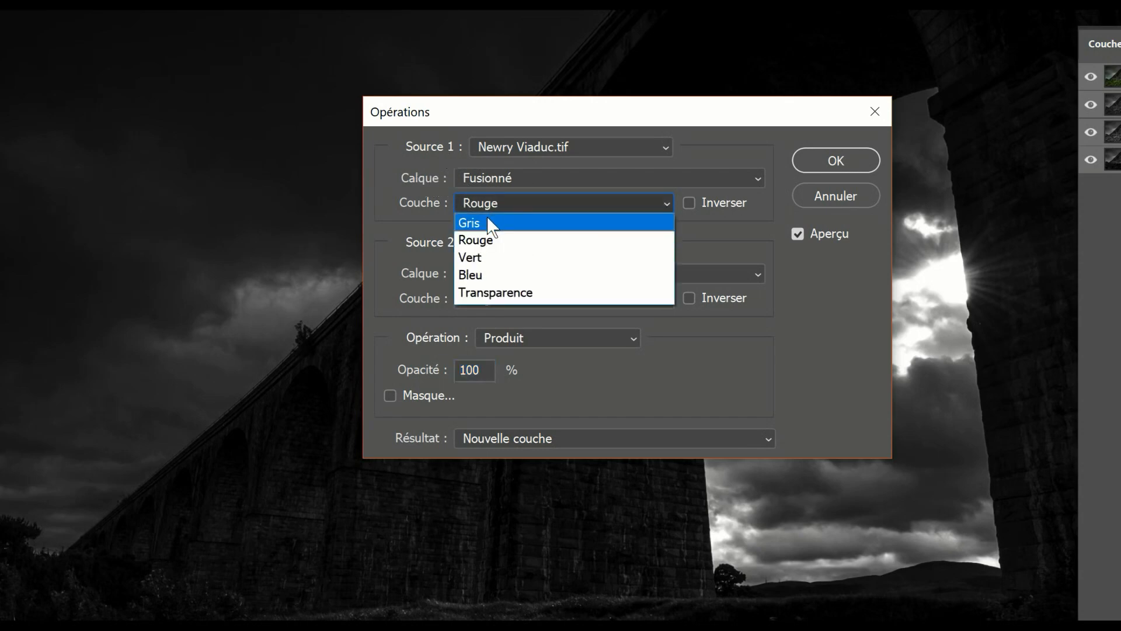
click(490, 223)
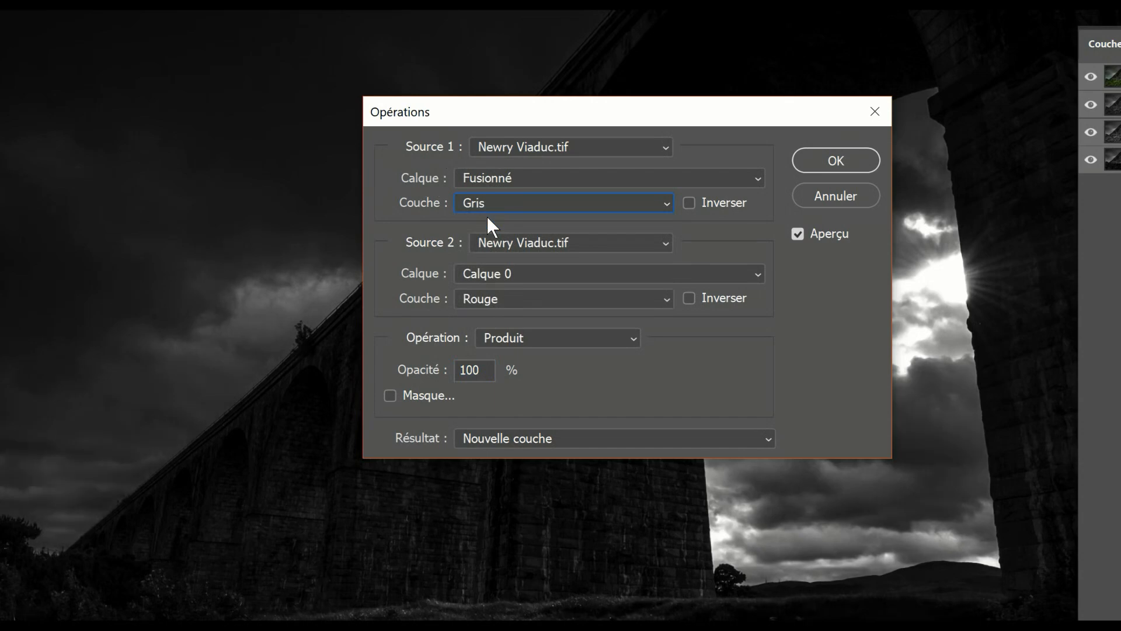
click(474, 272)
click(475, 288)
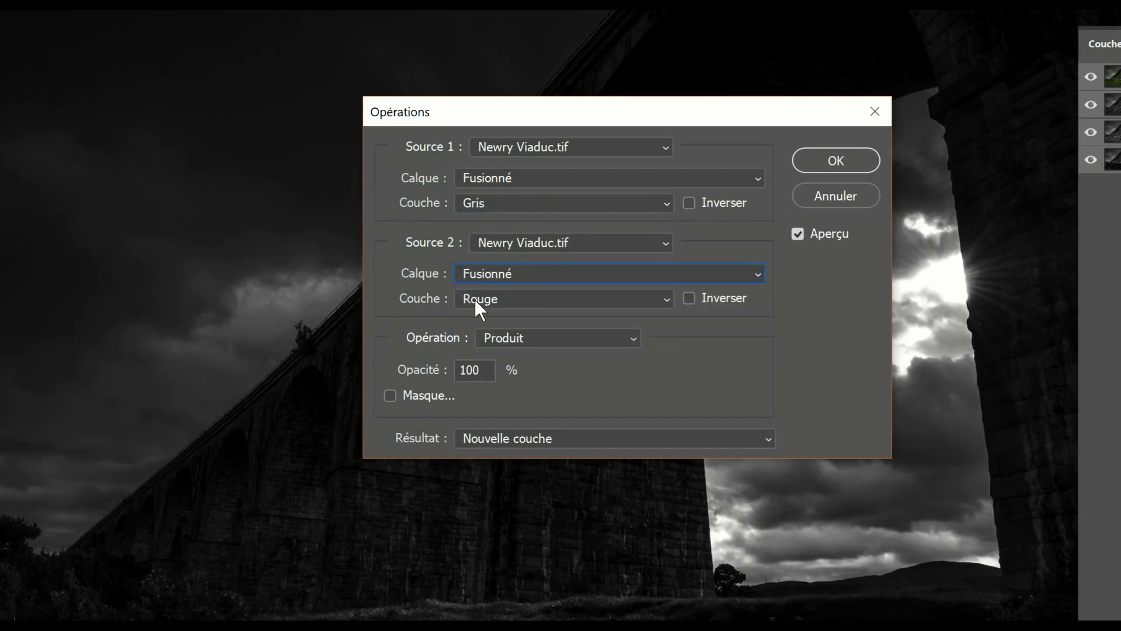
click(475, 299)
click(474, 313)
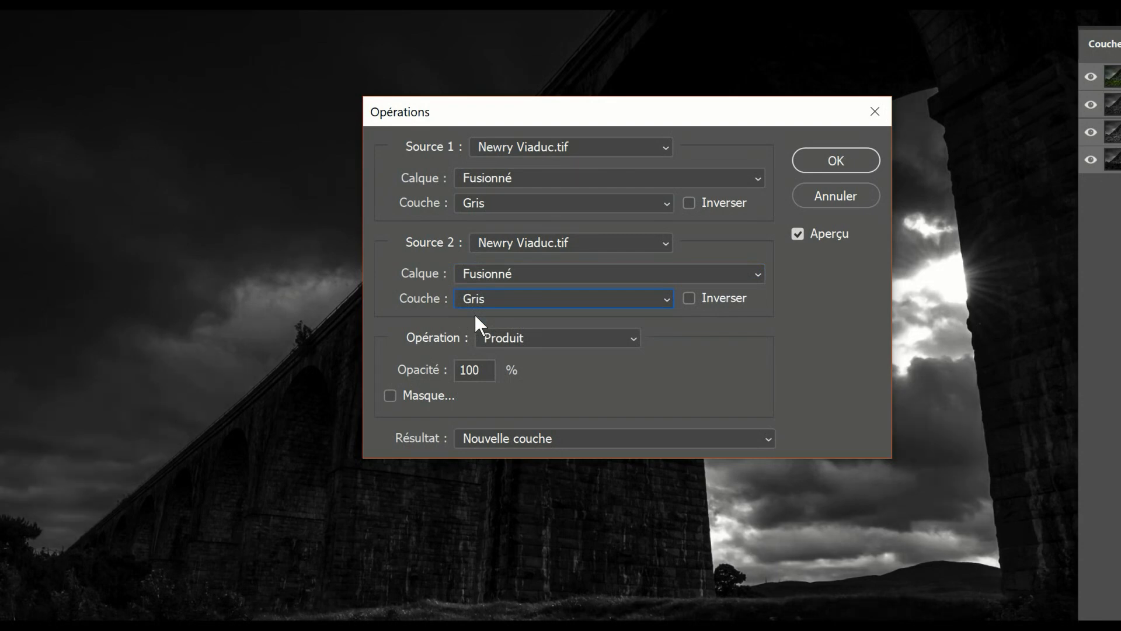
click(527, 338)
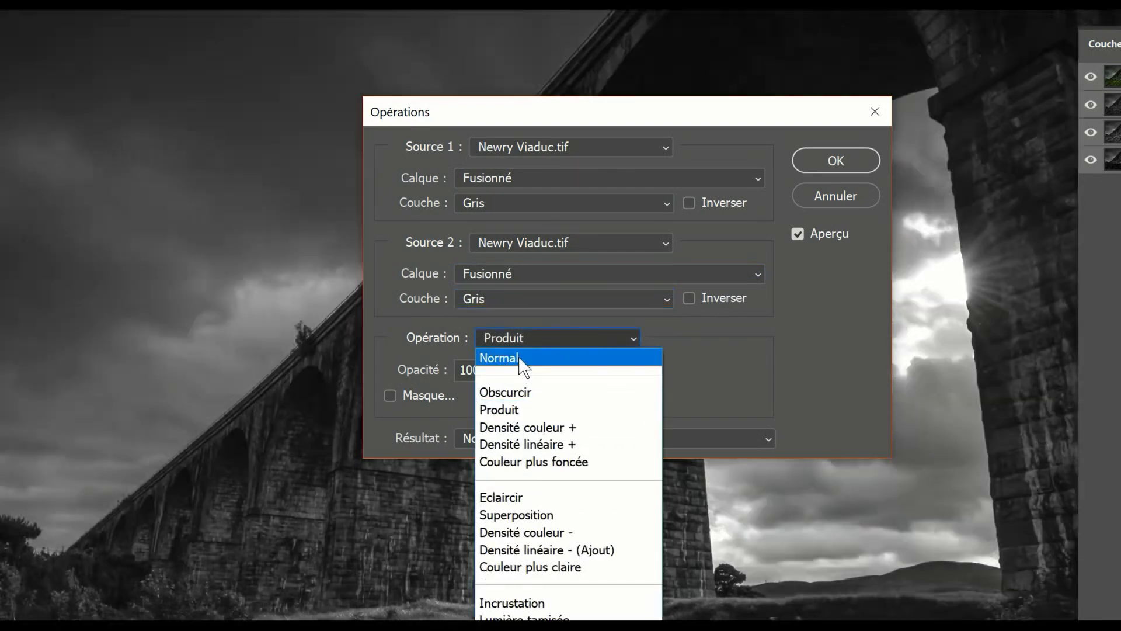
click(520, 358)
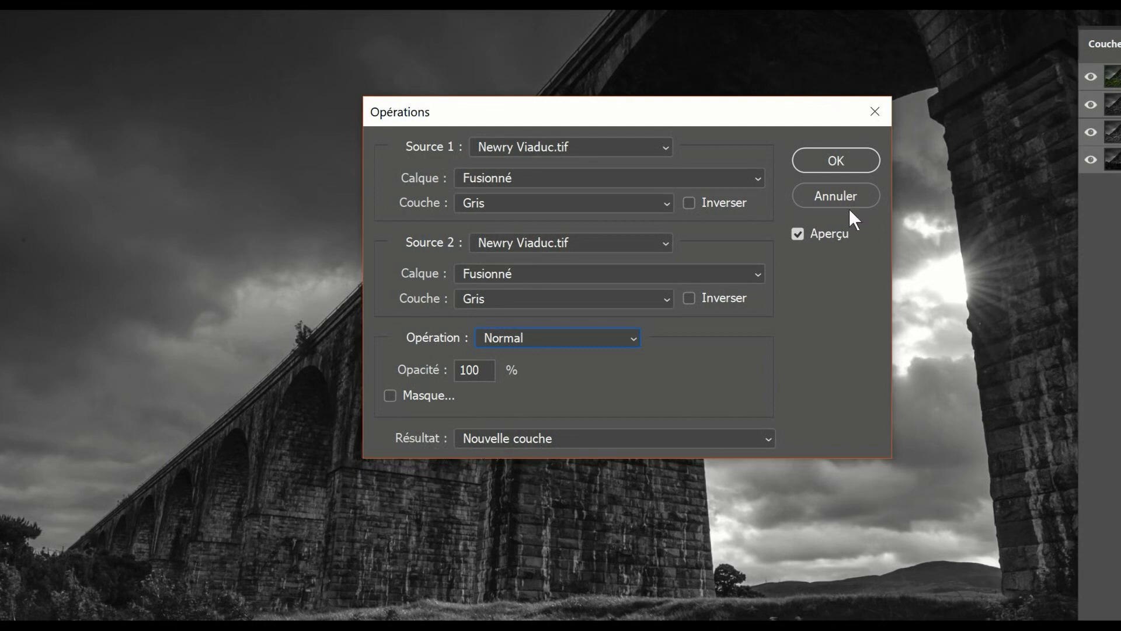
key(alt)
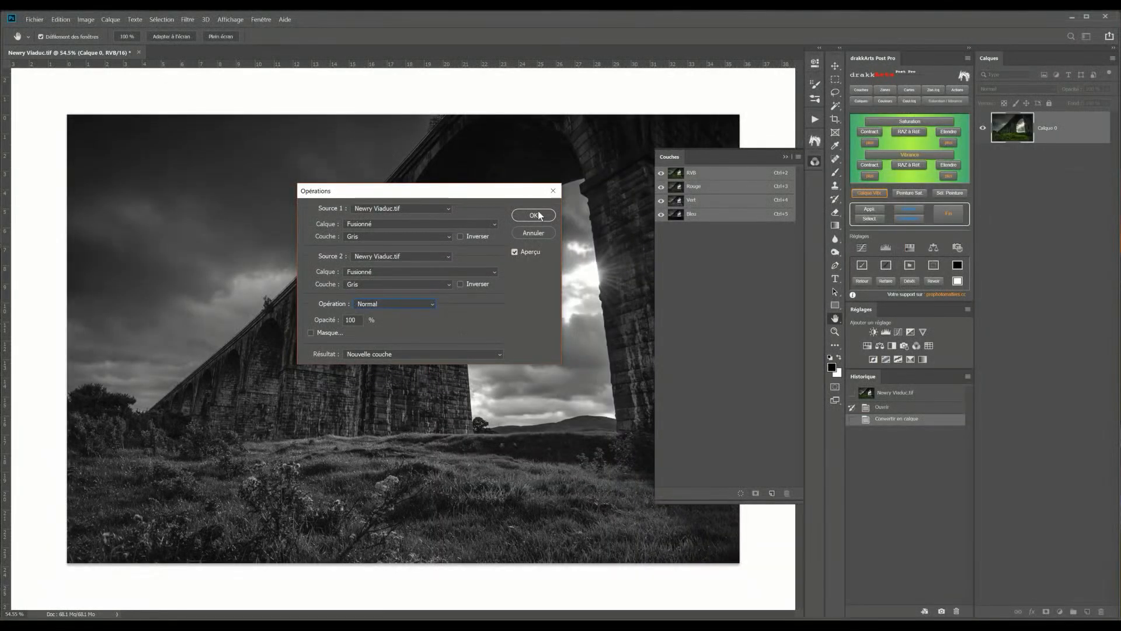
click(534, 216)
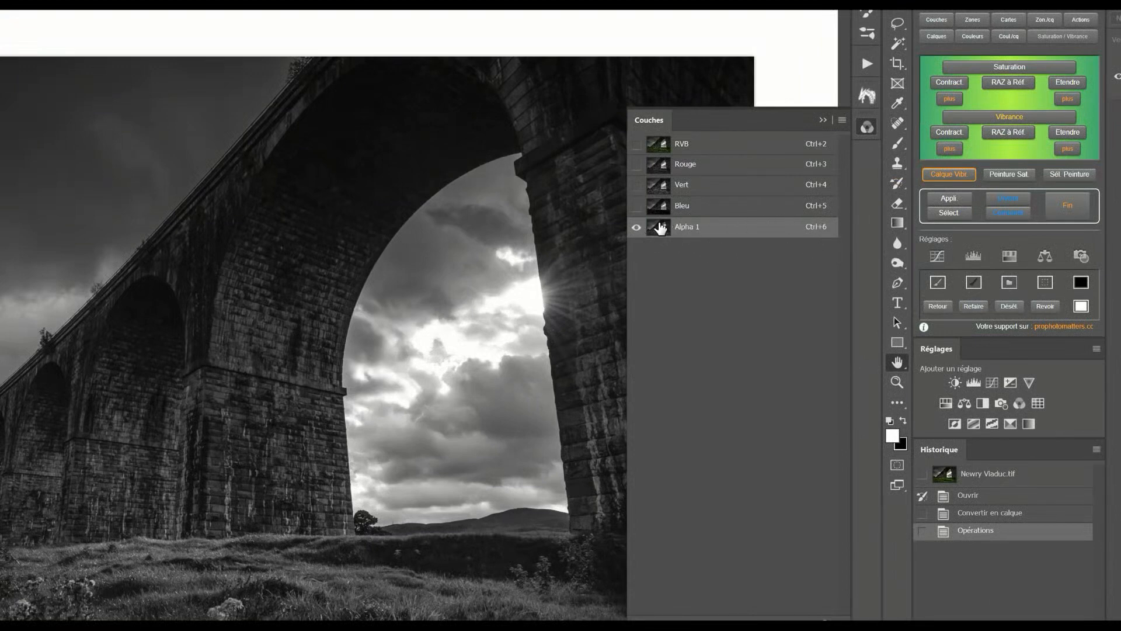
Rename the new alpha channel to 16-Bit Brights 1
double_click(687, 226)
text(16-bit Brights 1)
key(Return)
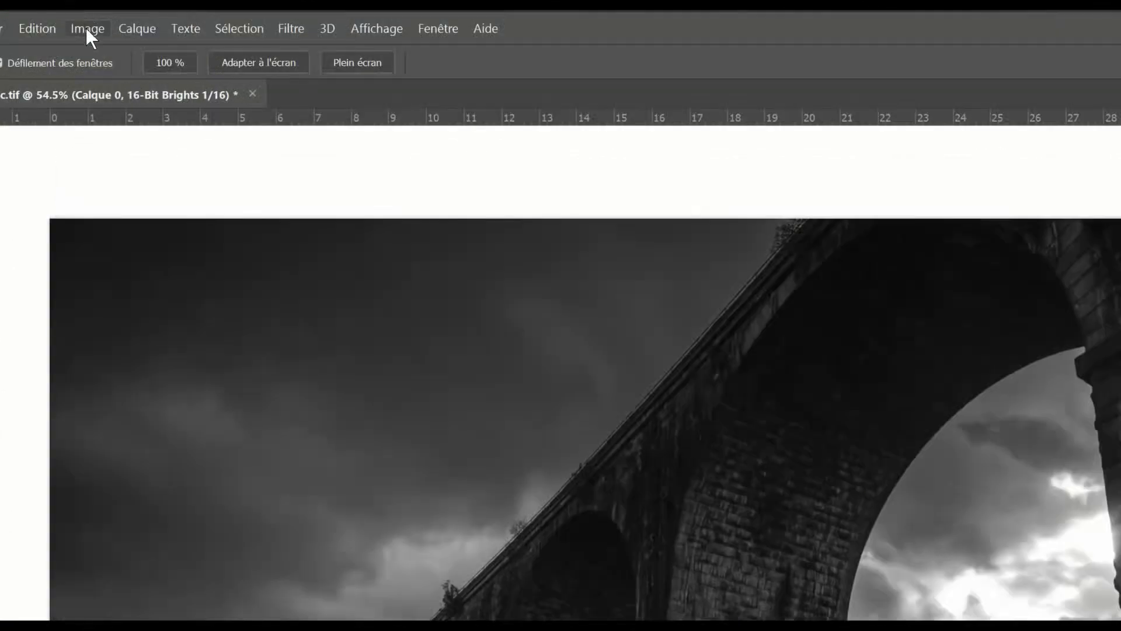
Run Calculations on the 16-Bit Brights 1 channel with both layers set to Fusionné and the Produit operation
click(87, 34)
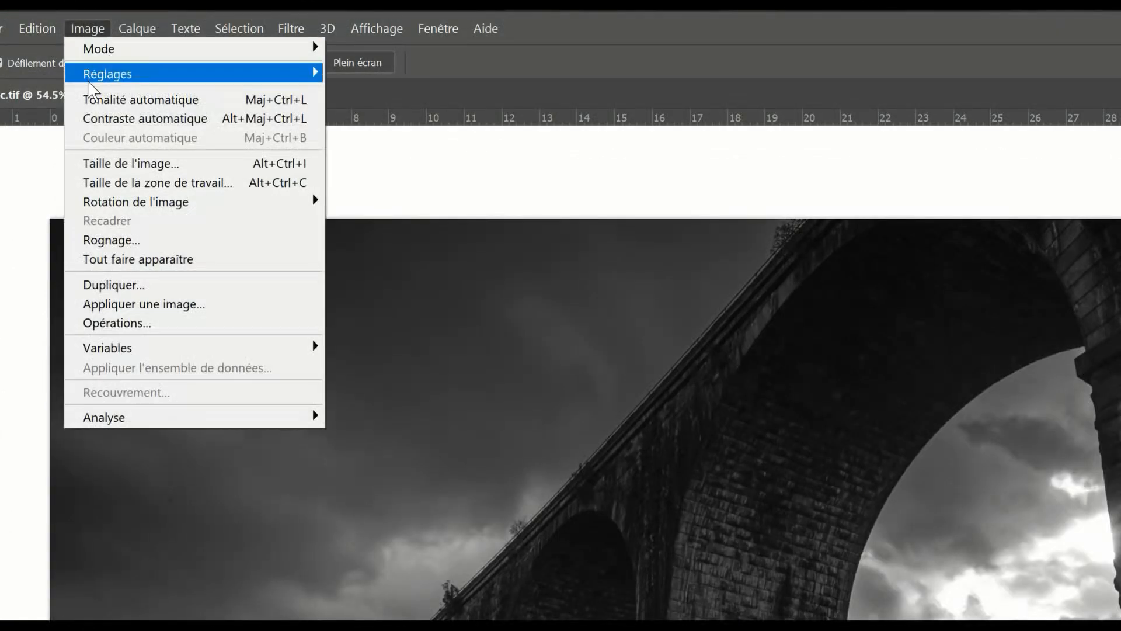
click(106, 323)
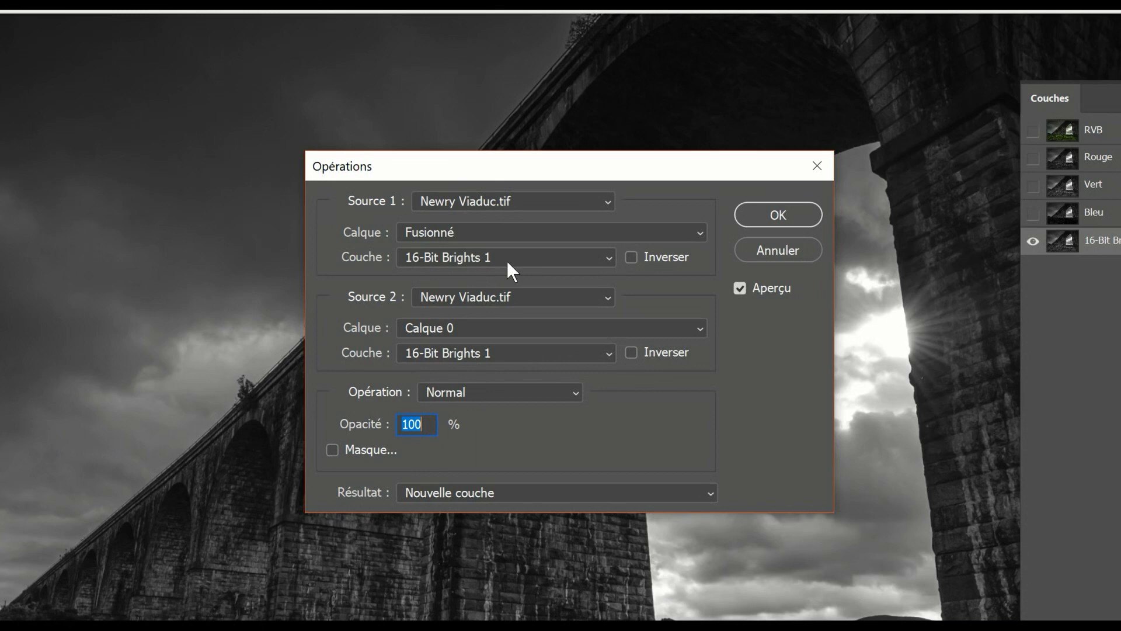
click(422, 332)
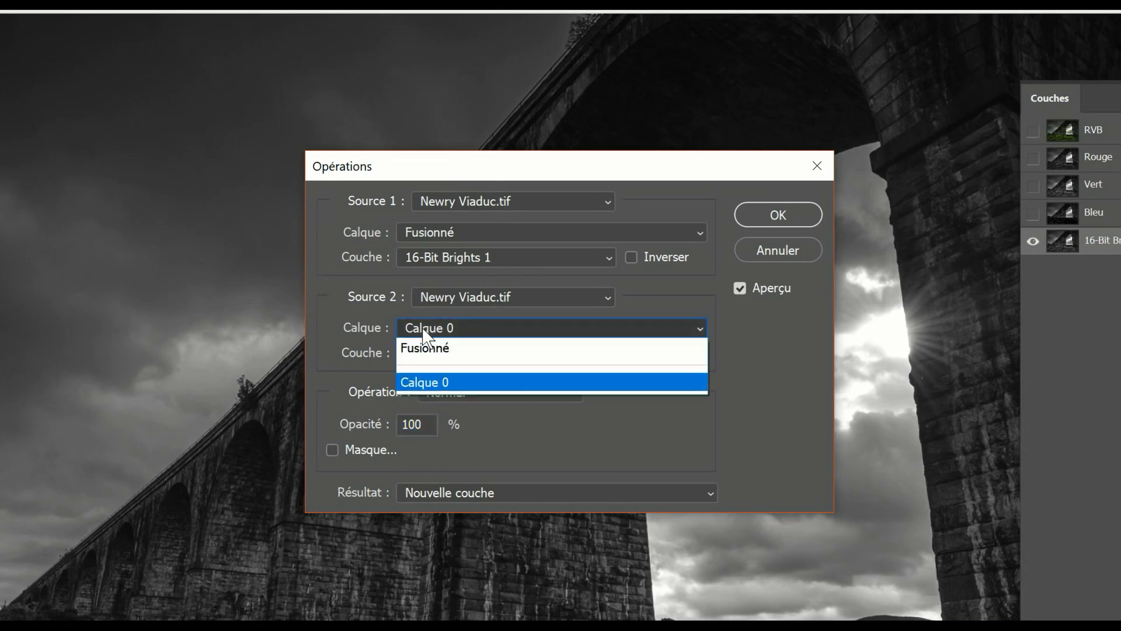
click(427, 350)
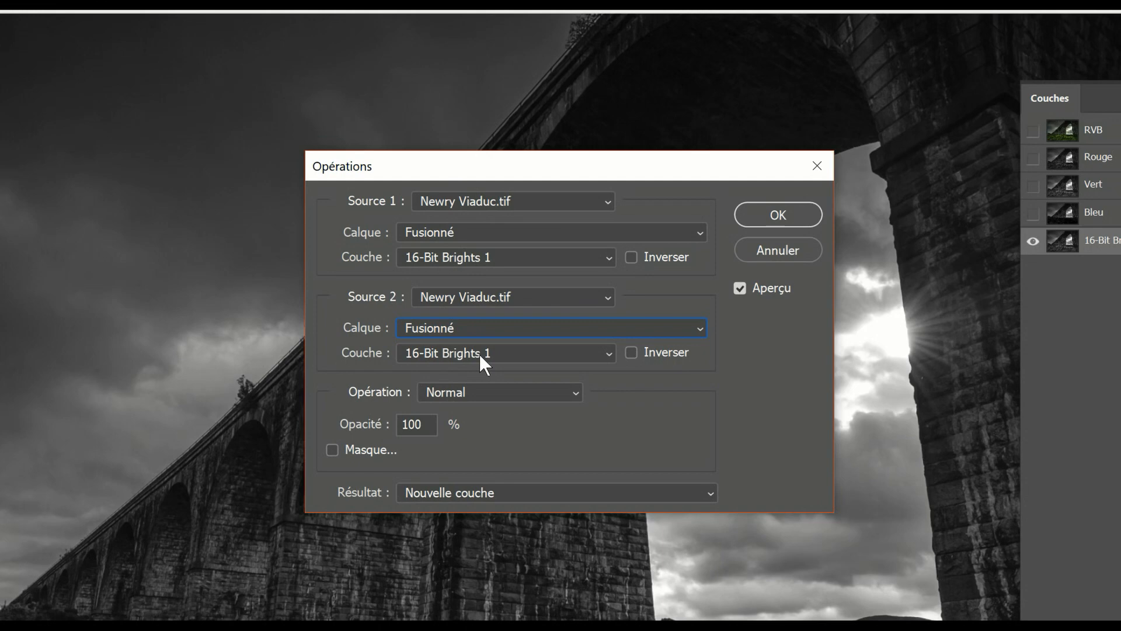
click(484, 390)
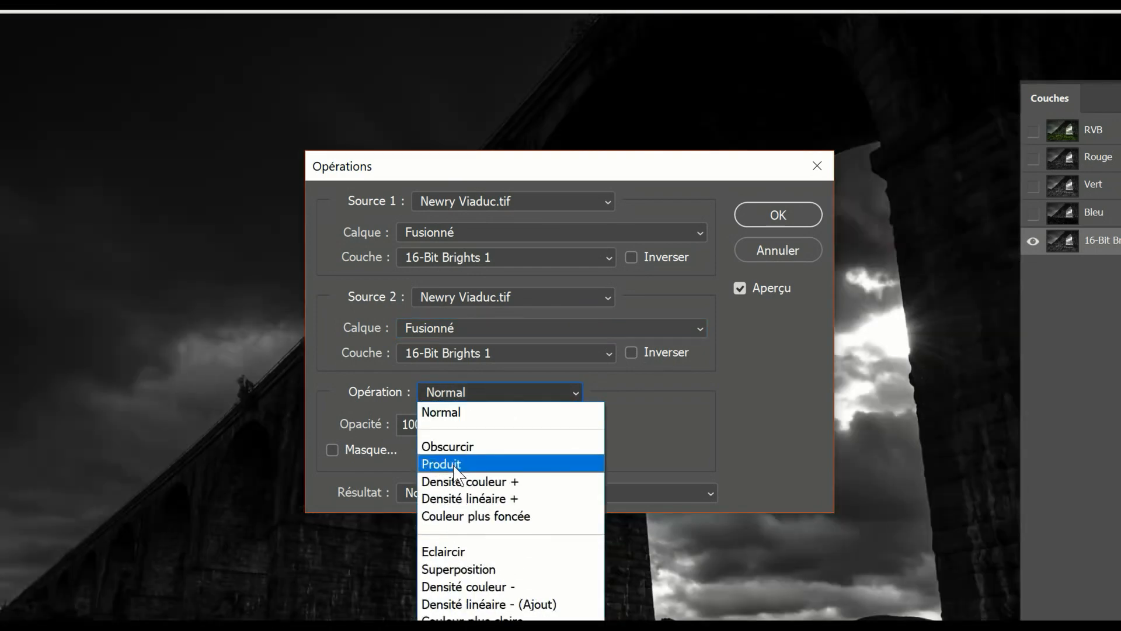
click(455, 466)
key(alt)
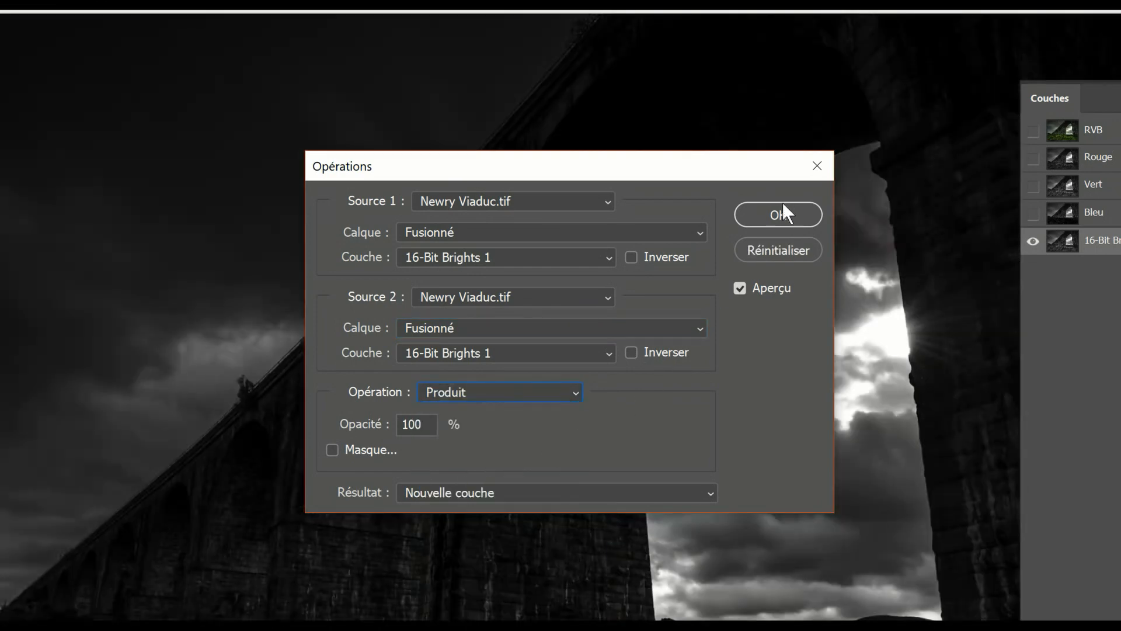
click(528, 216)
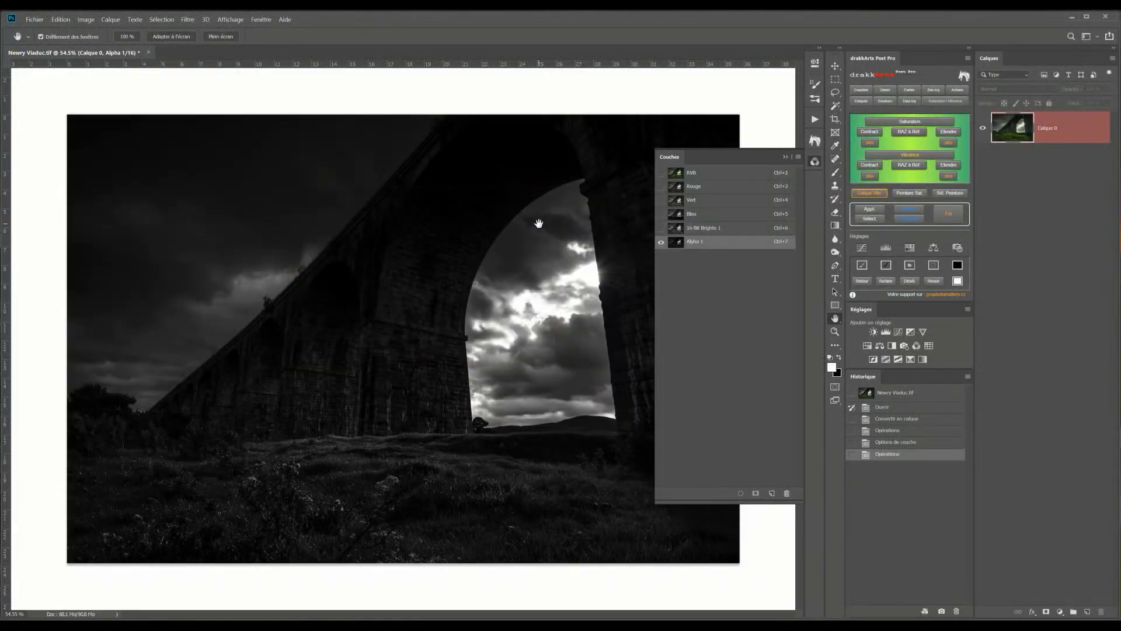
Rename the new alpha channel to 16-Bit Brights 2
double_click(695, 241)
text(16-Bit Brights 2)
key(Return)
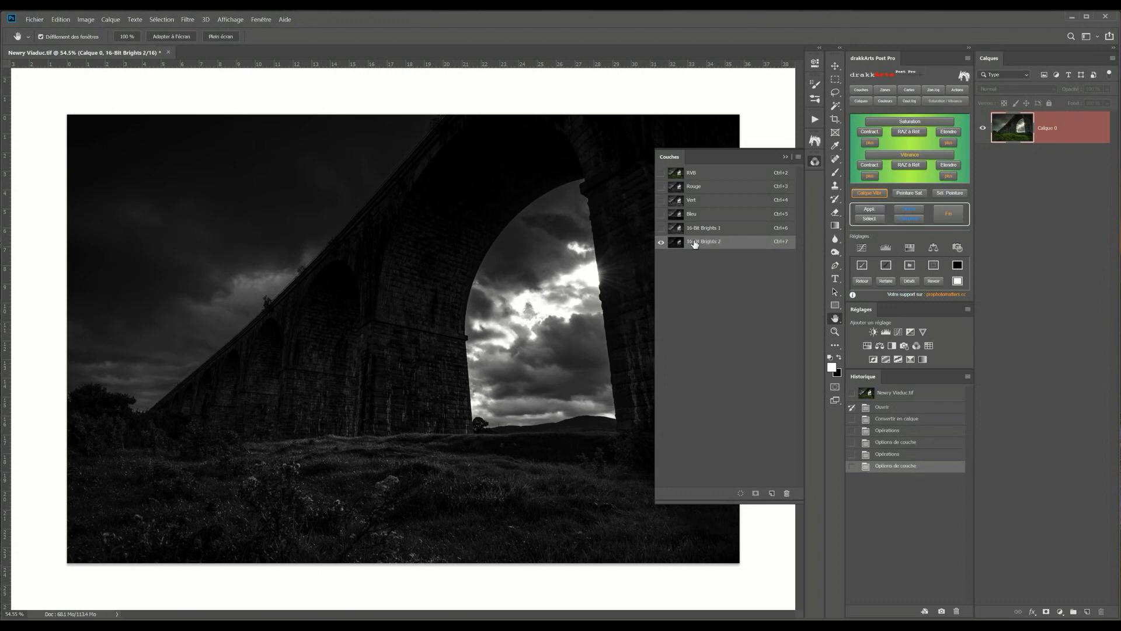
Run Calculations on 16-Bit Brights 2 with both sources set to Fusionné and the 16-Bit Brights 2 channel, Produit operation, as a new channel
click(674, 229)
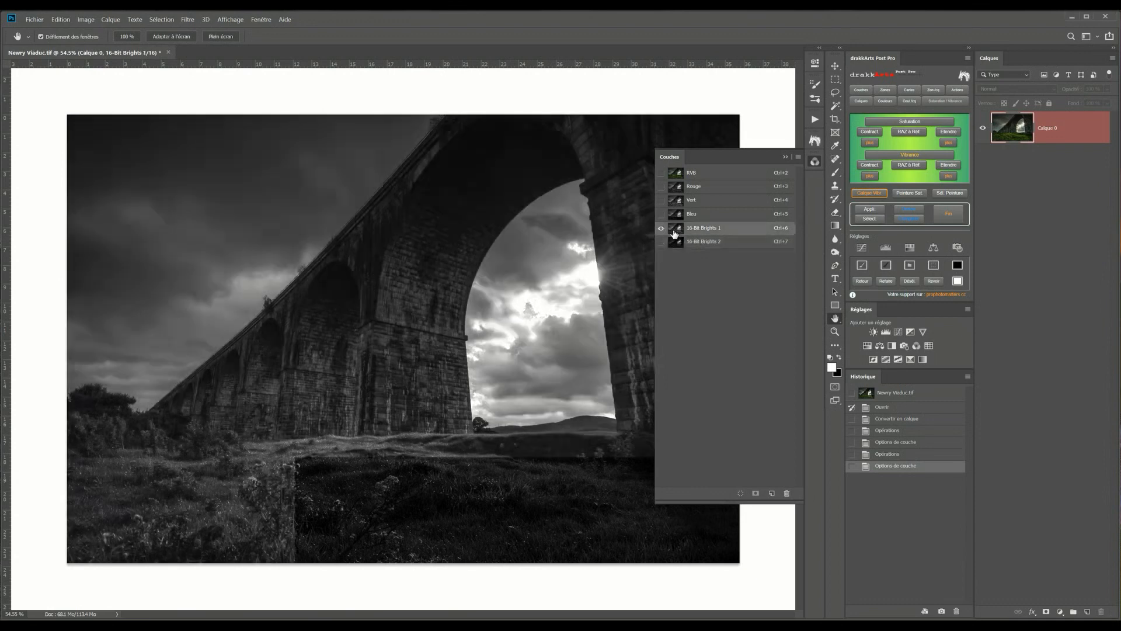
click(676, 242)
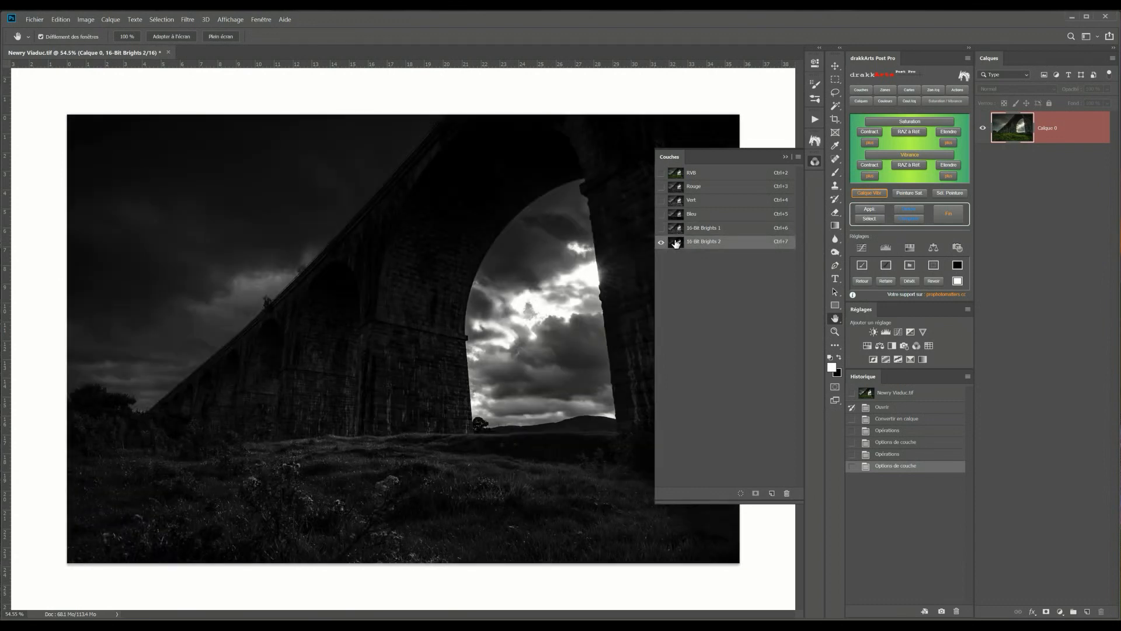
click(86, 20)
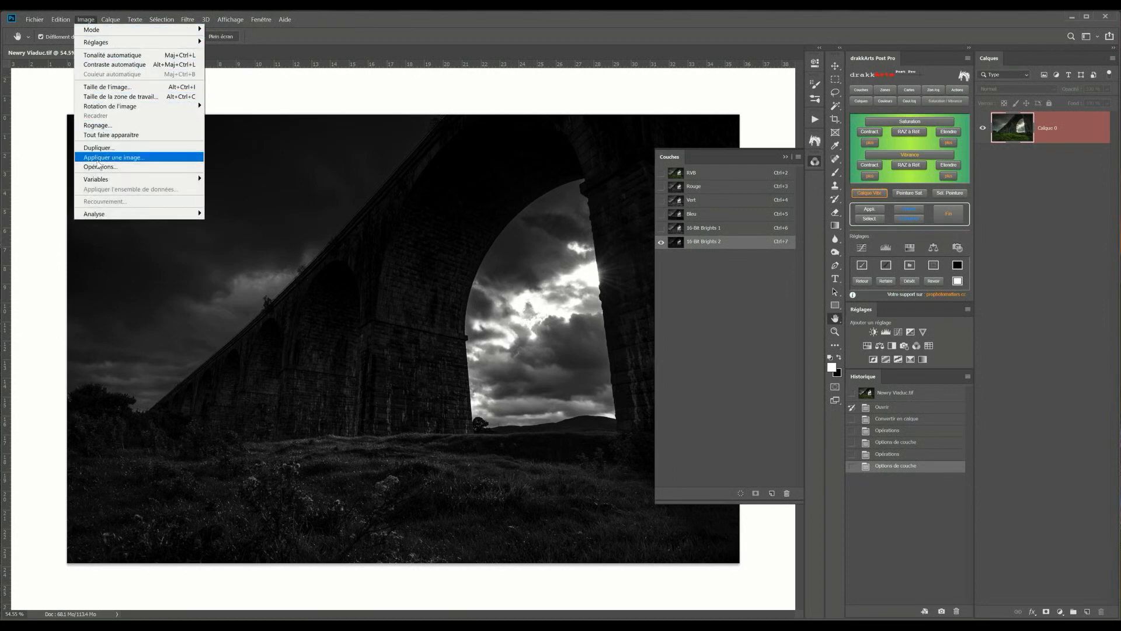
click(100, 167)
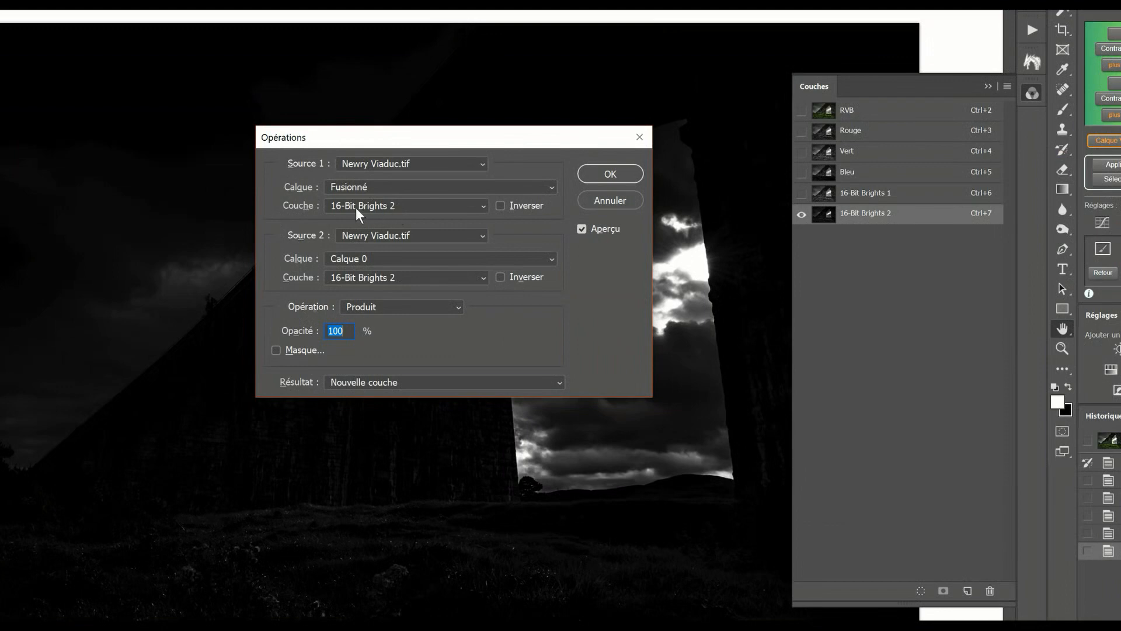
click(343, 259)
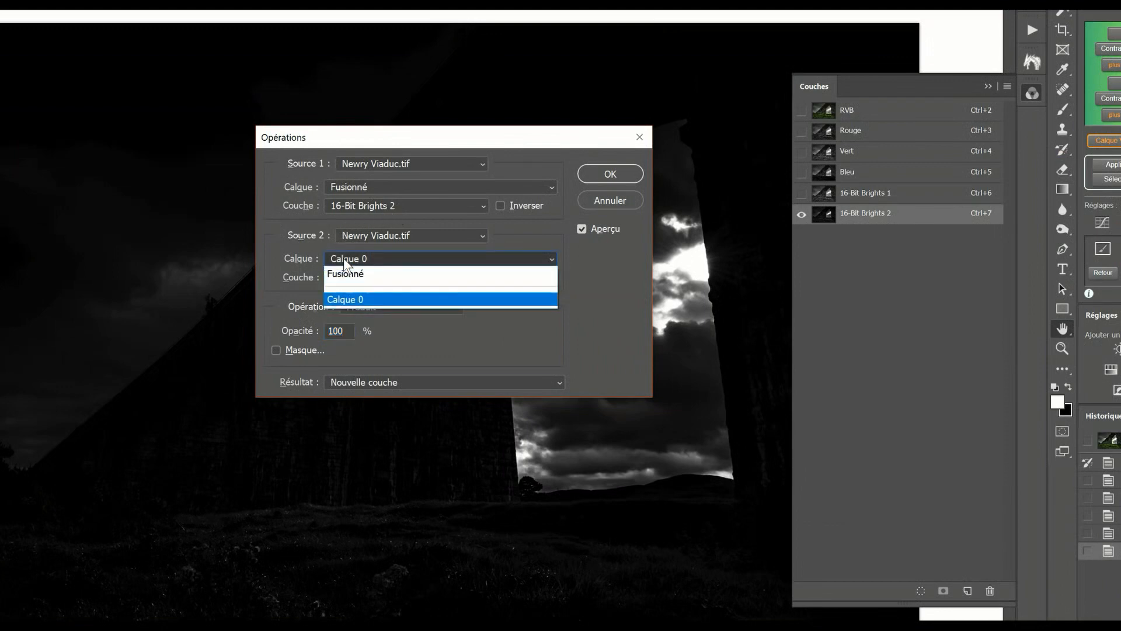
click(346, 274)
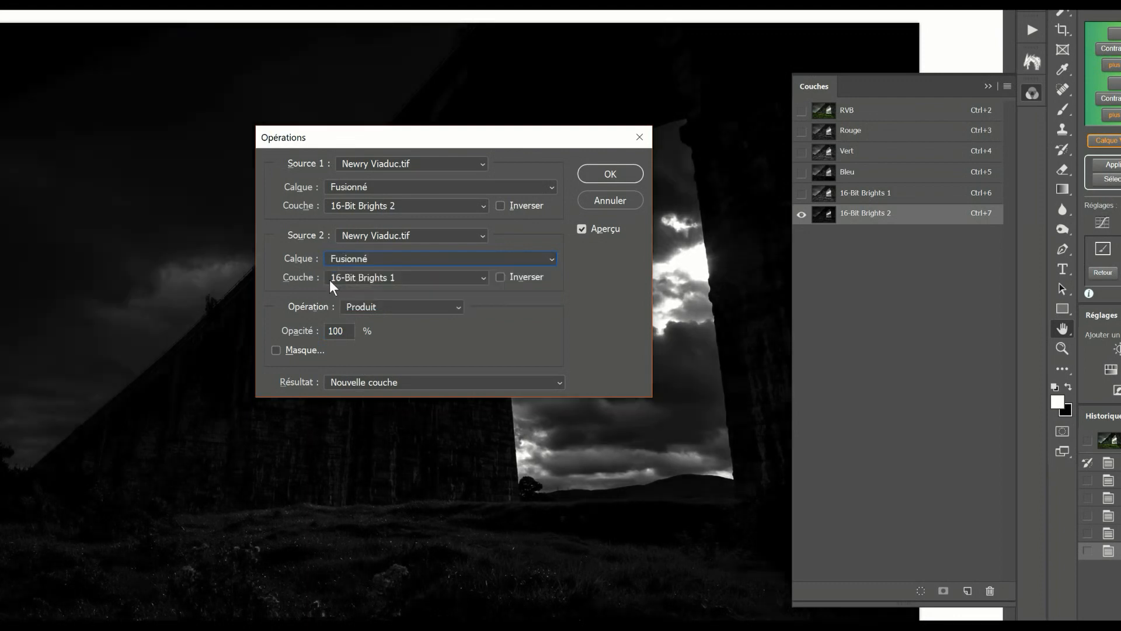
click(372, 279)
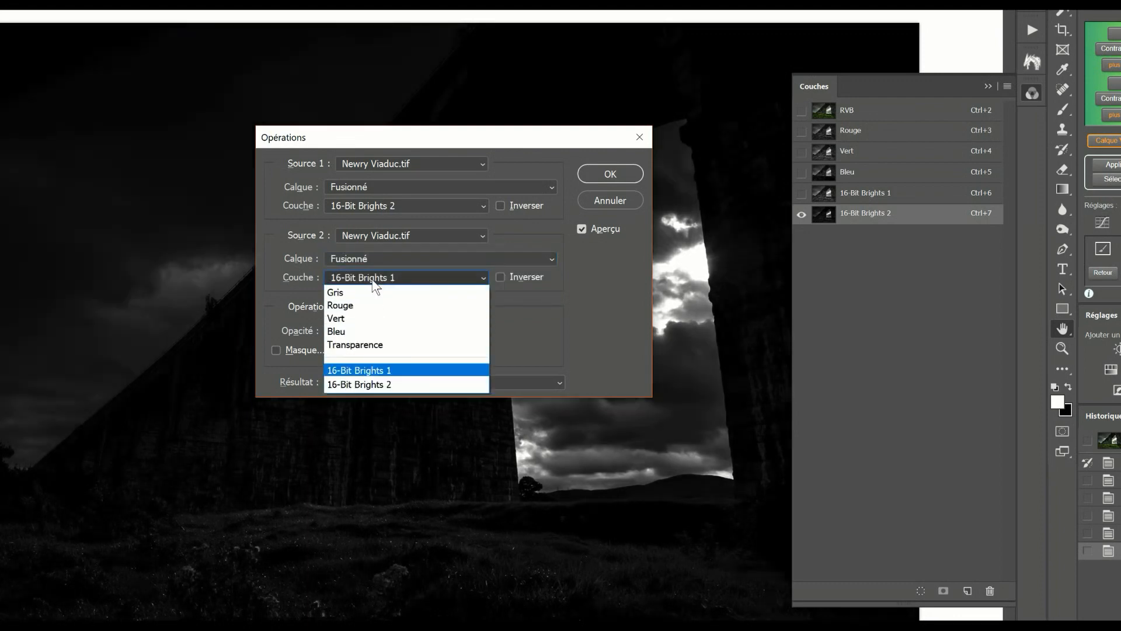
click(382, 385)
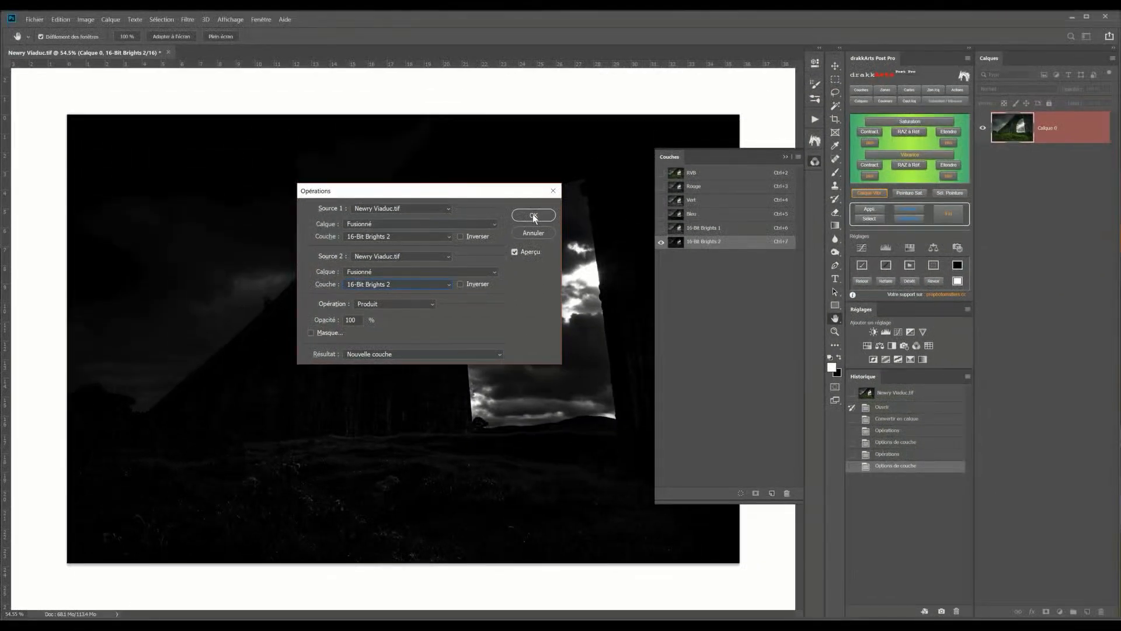
click(533, 214)
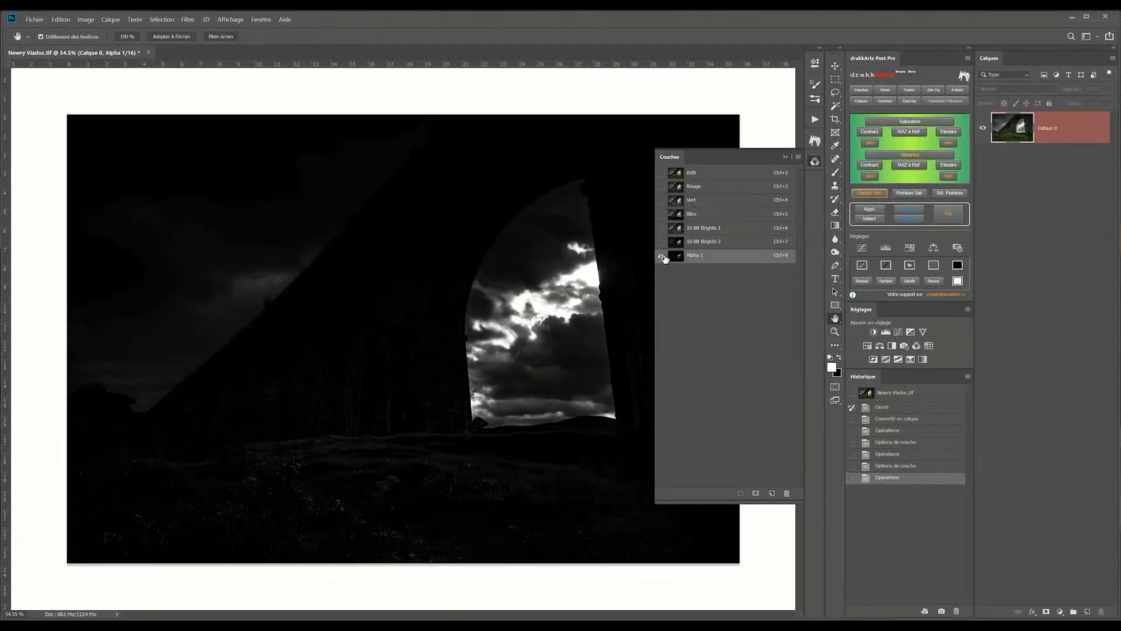
Rename the new alpha channel to 16-Bit Brights 3
double_click(691, 255)
text(16-Bit Brights 3)
key(Return)
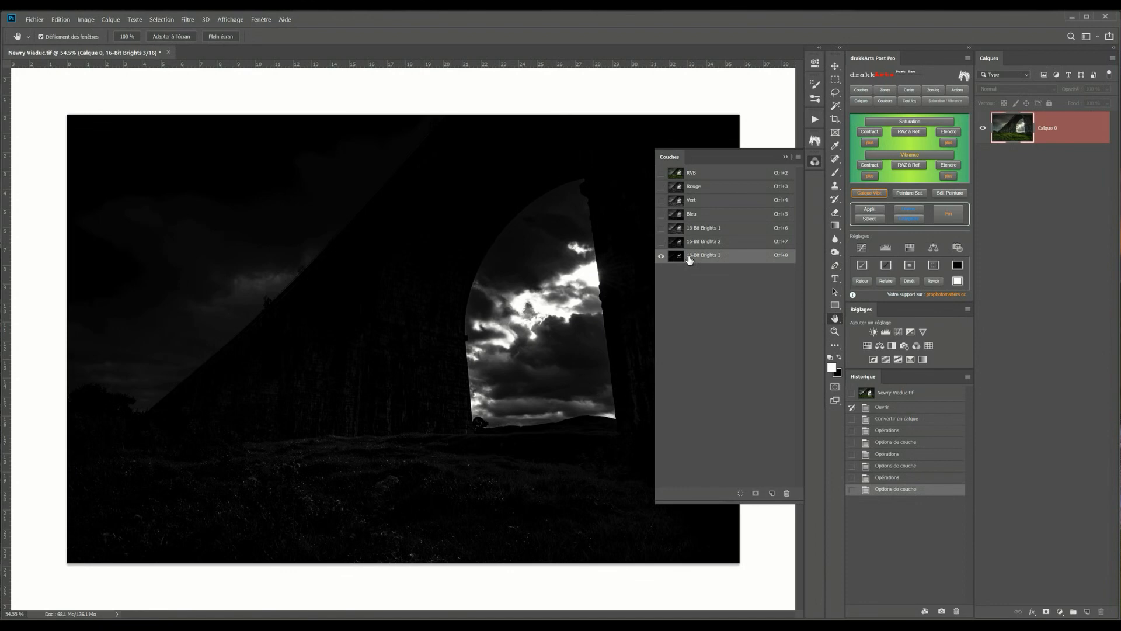
Repeat Calculations with the Produit operation on 16-Bit Brights 3 and rename the resulting channel 16-Bit Brights 4
click(86, 19)
click(105, 165)
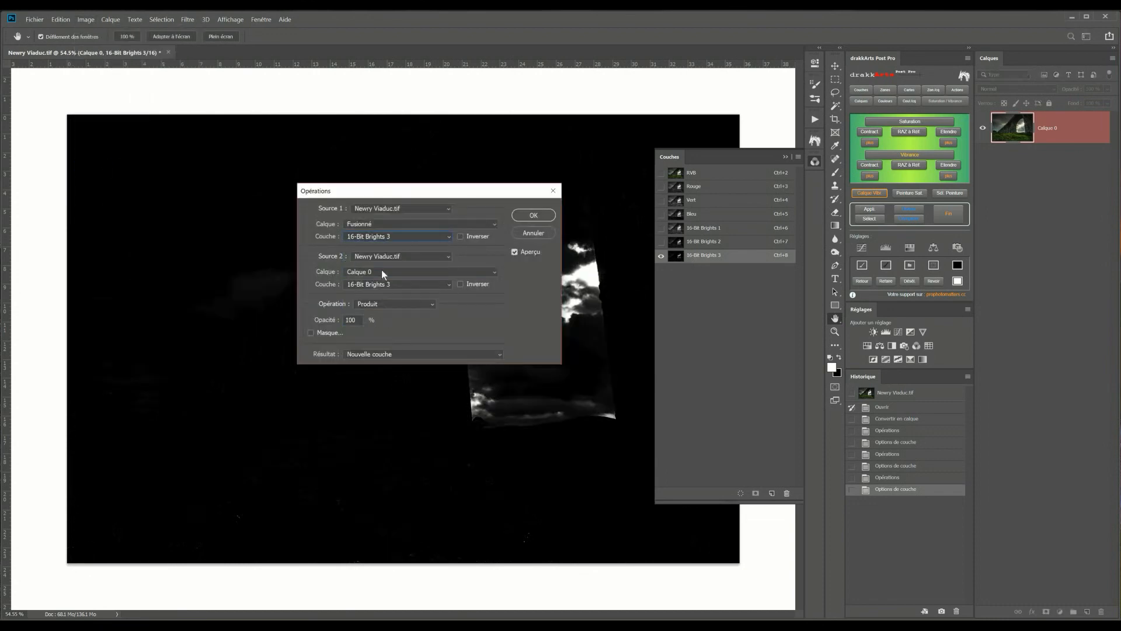
click(533, 215)
double_click(701, 269)
text(16-Bit Brights 4)
key(Return)
Repeat Calculations with the Produit operation on 16-Bit Brights 4 and rename the resulting channel 16-Bit Brights 5
click(86, 19)
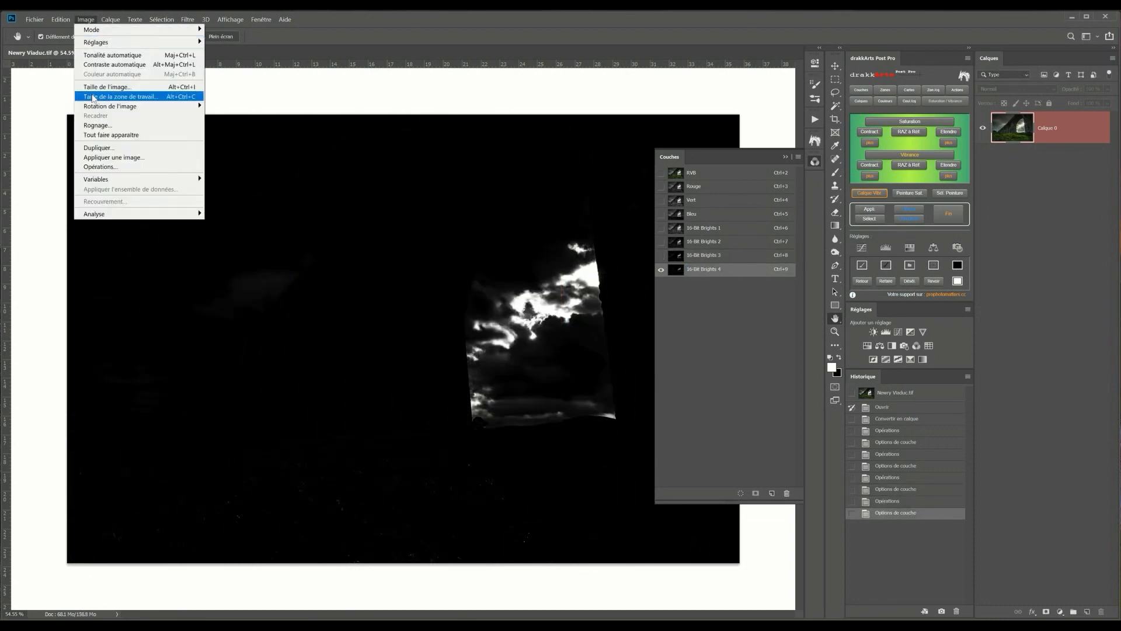
click(105, 166)
click(533, 215)
double_click(704, 282)
text(16-Bit Brights 5)
key(Return)
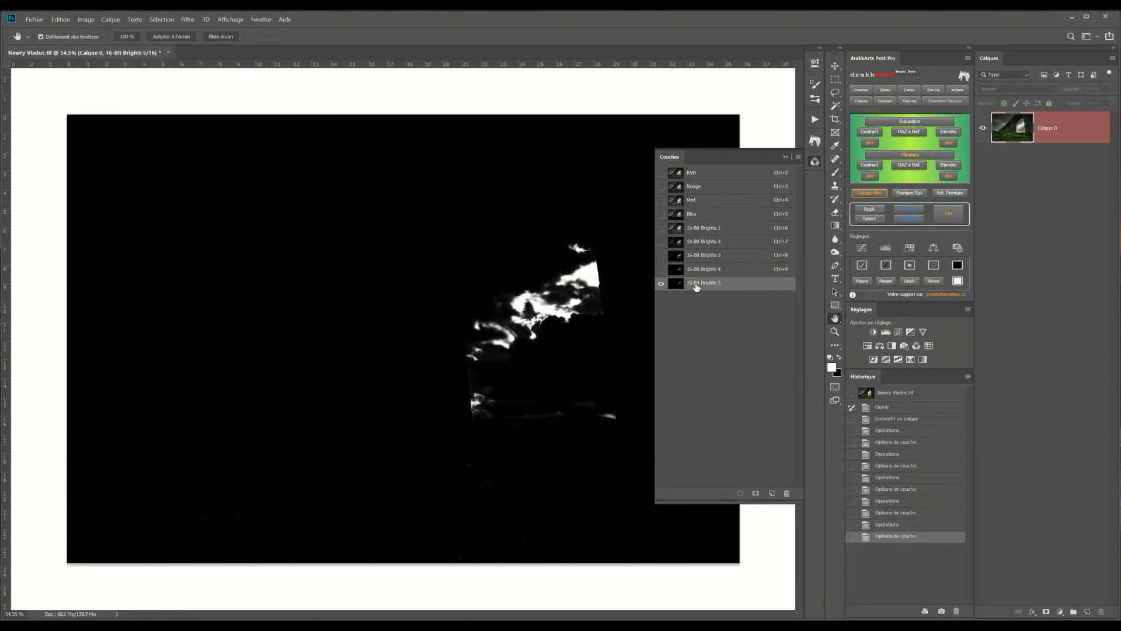
Repeat Calculations with the Produit operation on 16-Bit Brights 5 and rename the resulting channel 16-Bit Brights 6
click(85, 20)
click(105, 165)
click(533, 215)
double_click(701, 297)
text(16-Bit Brights 6)
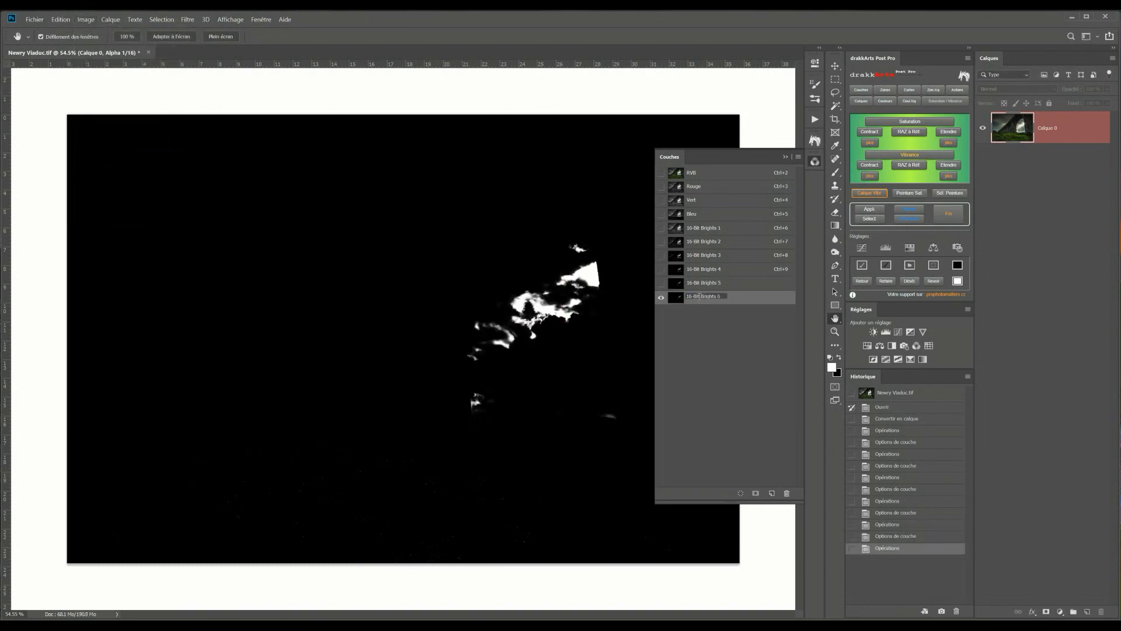
key(Return)
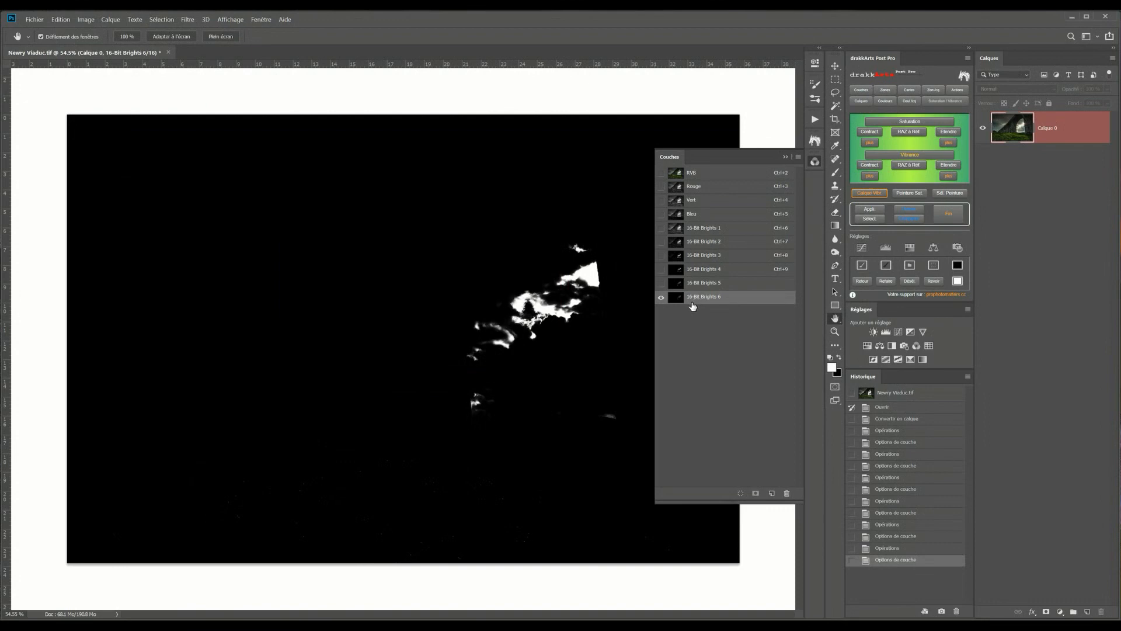
Run Calculations on 16-Bit Brights 1 with both sources Fusionné, Source 1 inverted and Normal operation, as a new channel
click(678, 287)
click(677, 270)
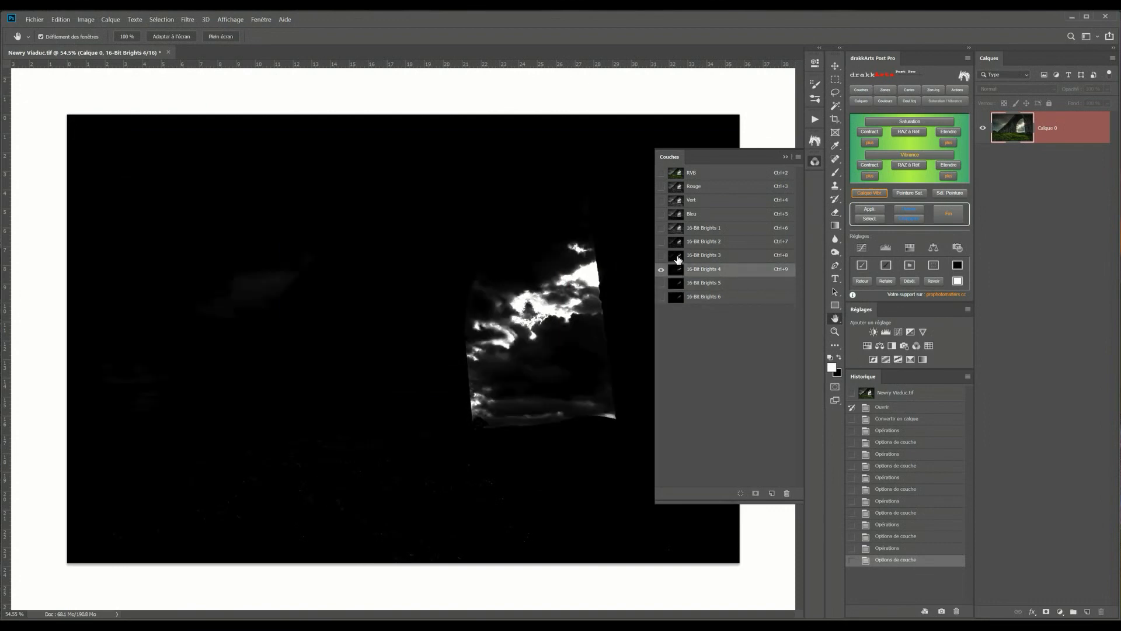
click(677, 259)
click(677, 244)
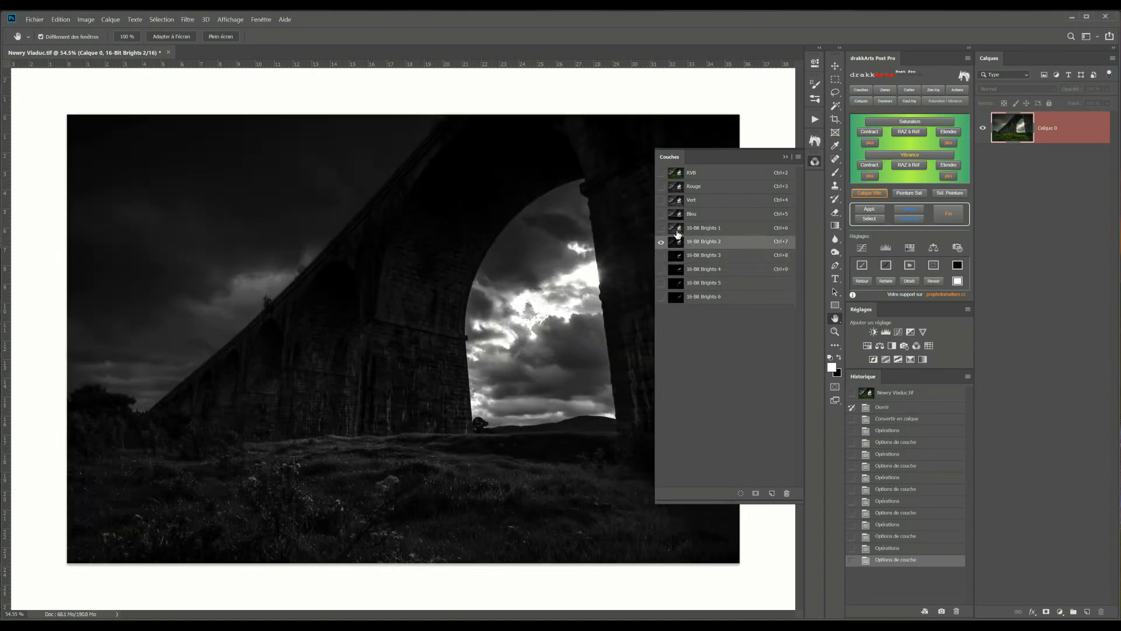
click(677, 232)
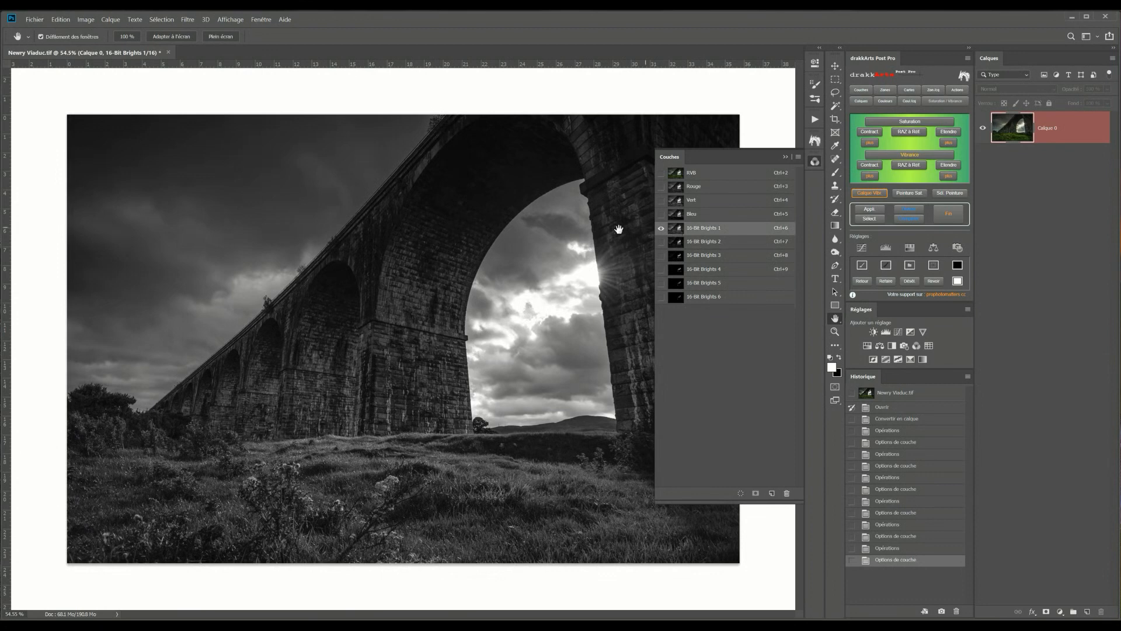
click(85, 20)
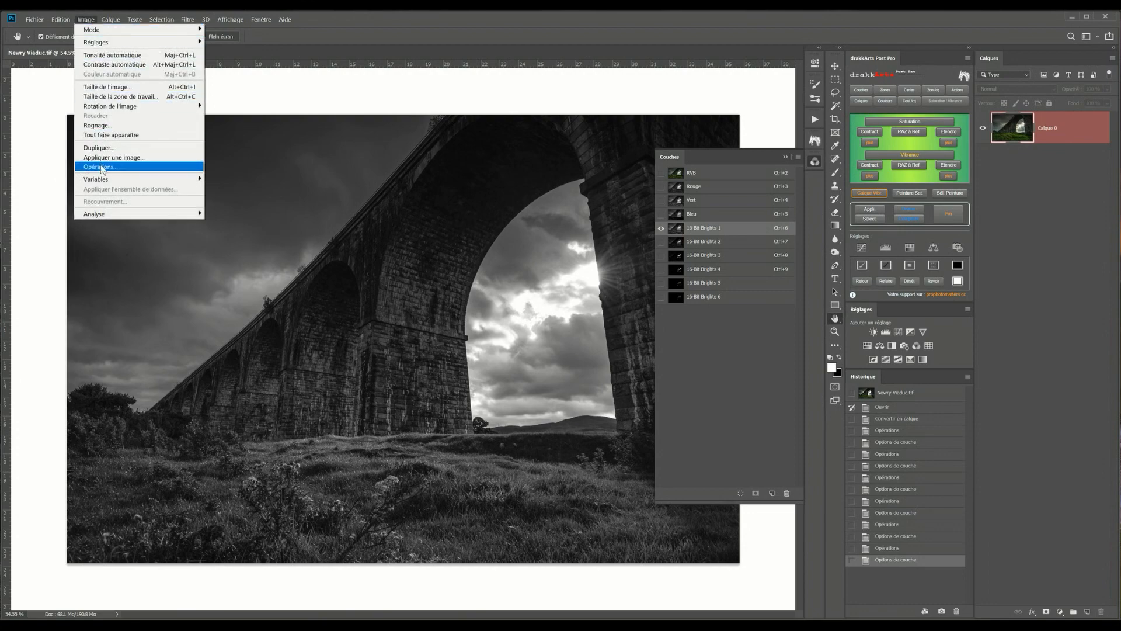
click(101, 166)
scroll(437, 281, up, 1)
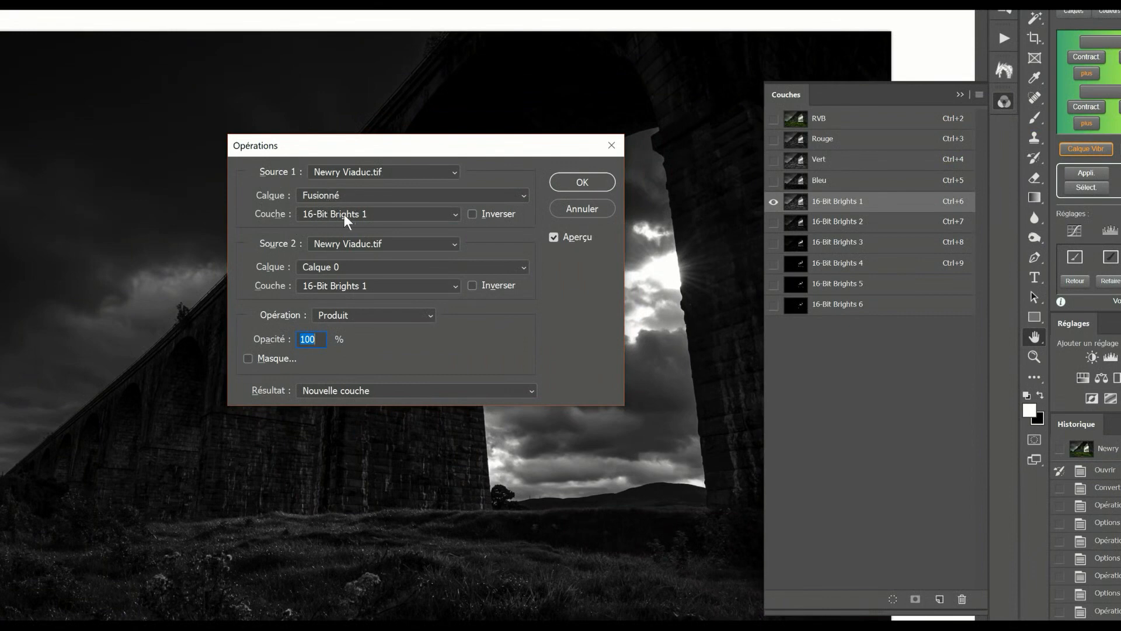
click(332, 266)
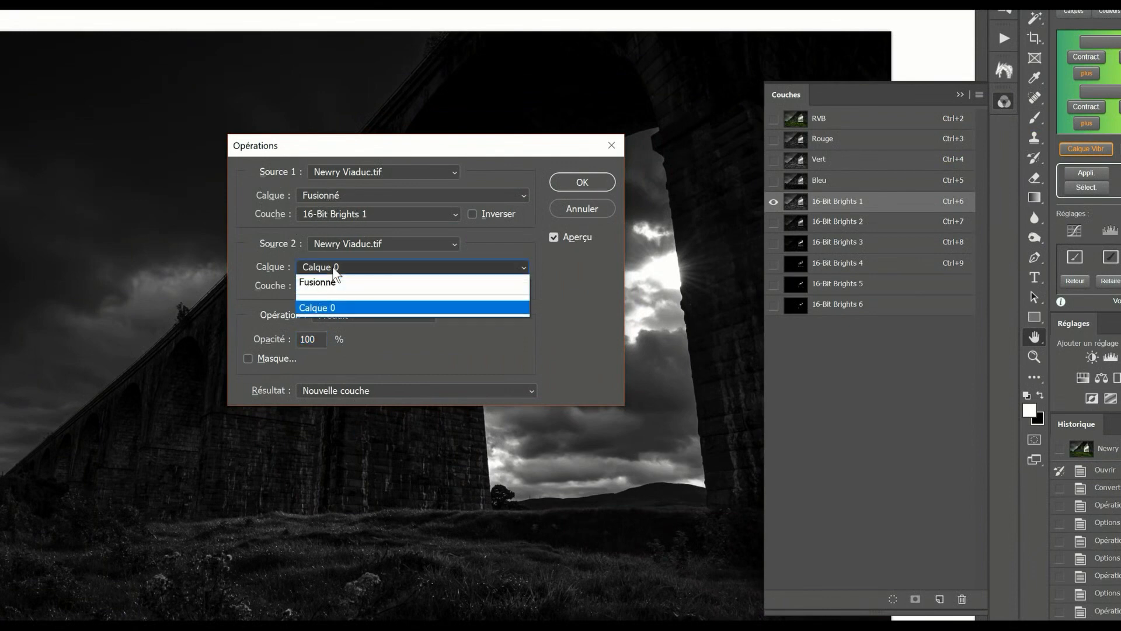
click(333, 283)
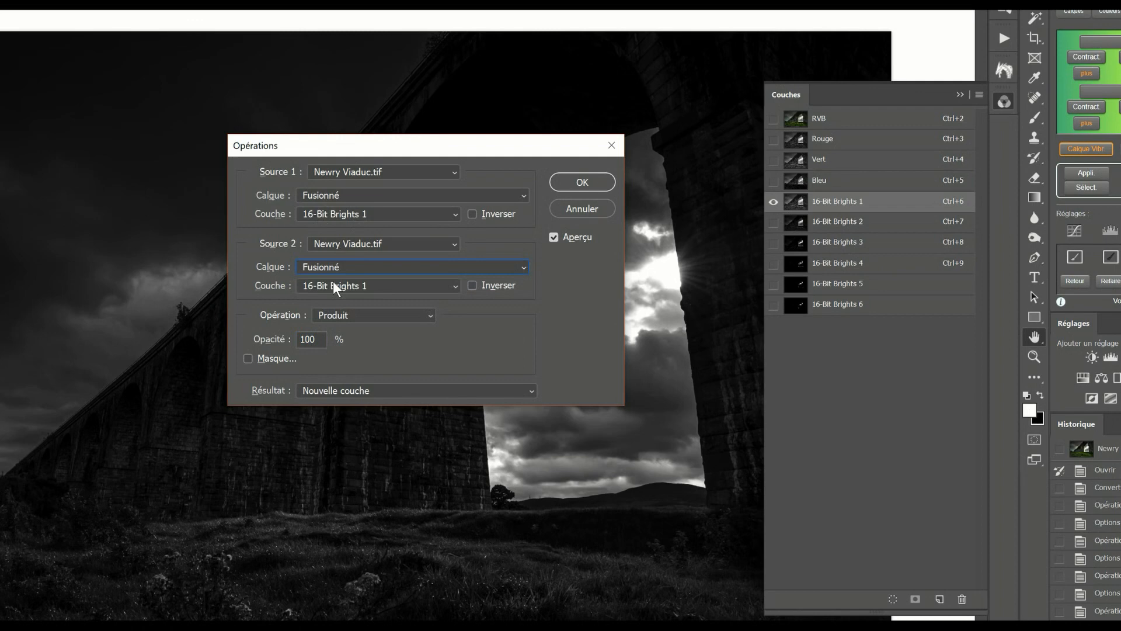
click(364, 314)
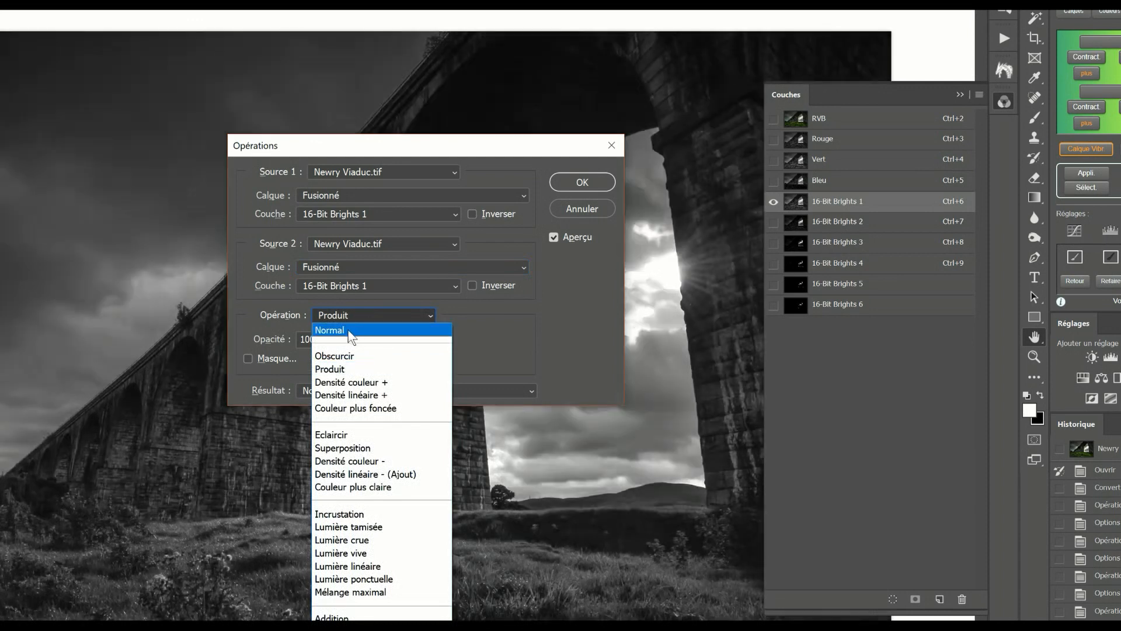
click(350, 332)
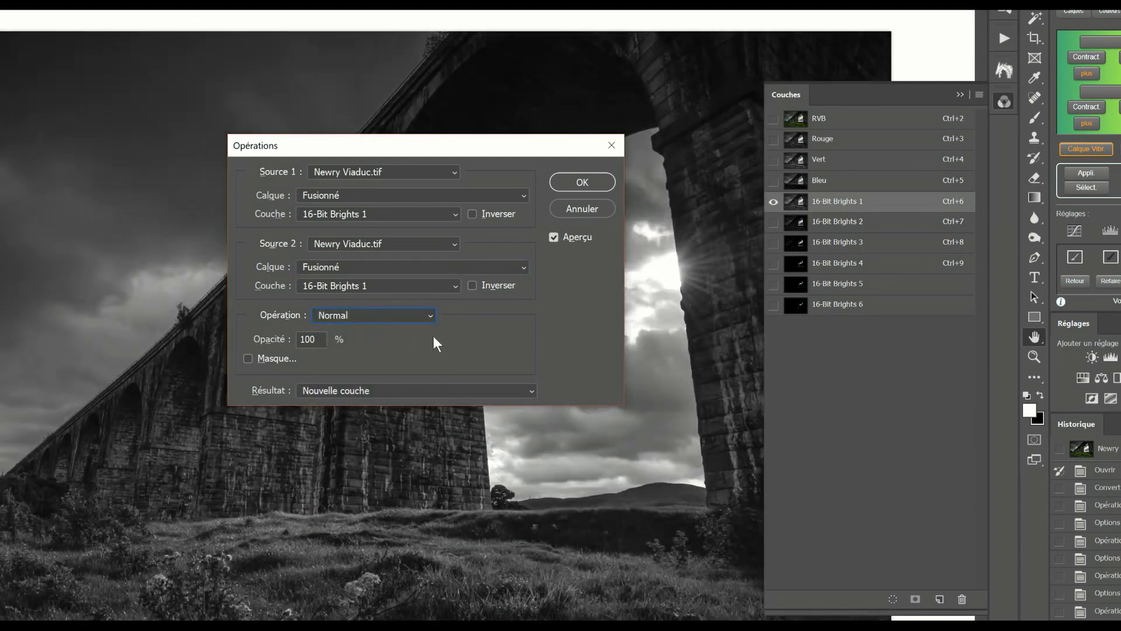
click(473, 214)
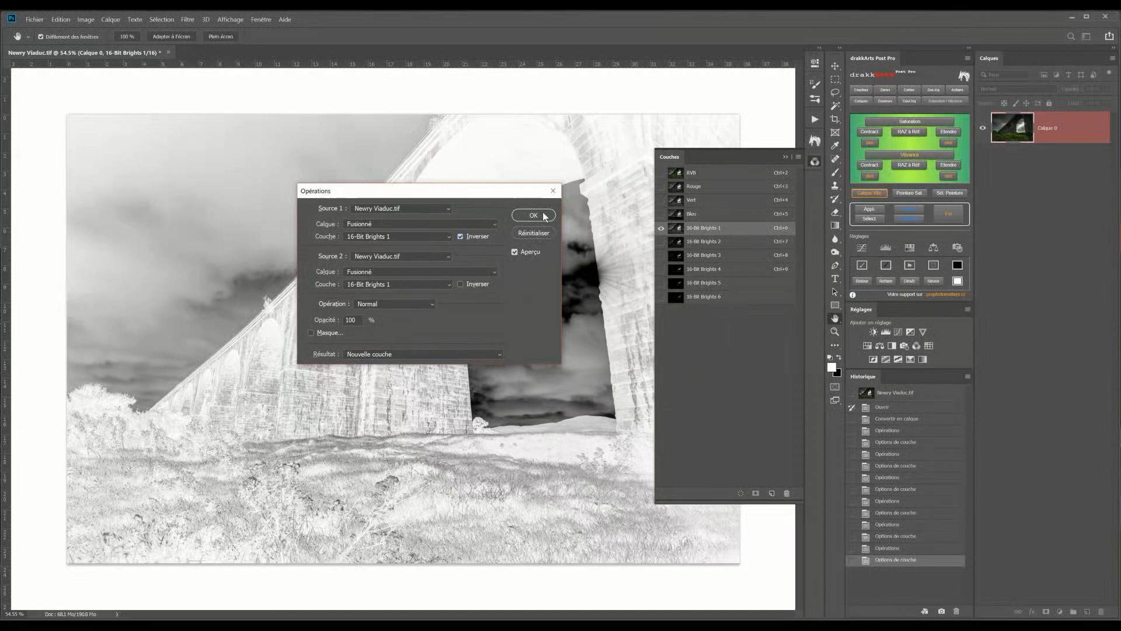
click(600, 184)
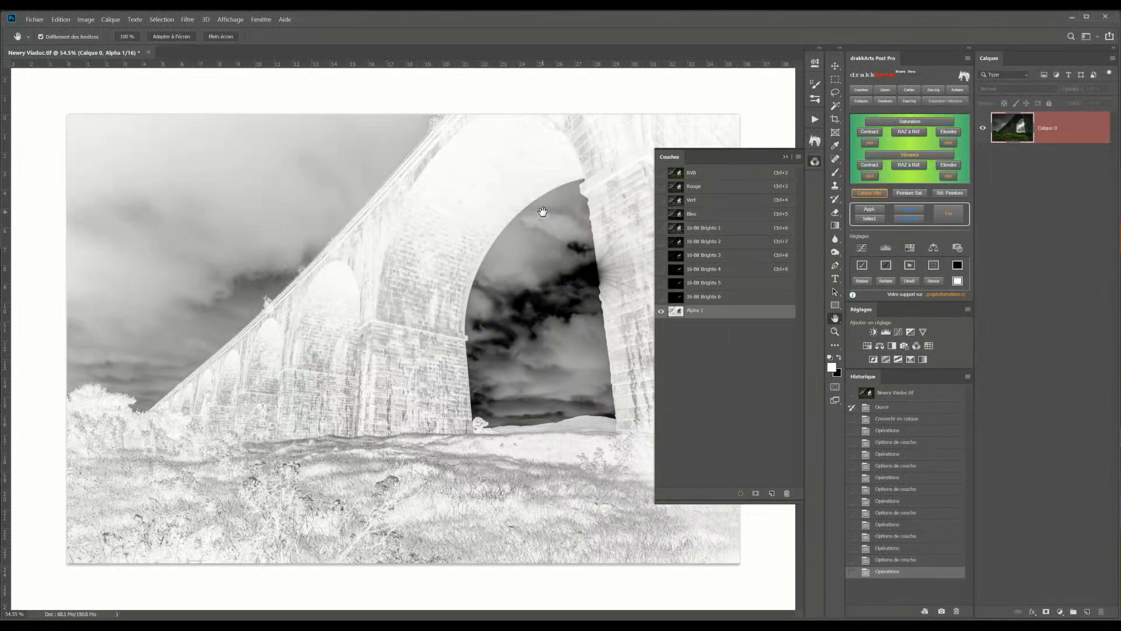
Rename the new alpha channel to 16-Bit Darks 1
double_click(694, 310)
text(16-Bit Darks)
key(Return)
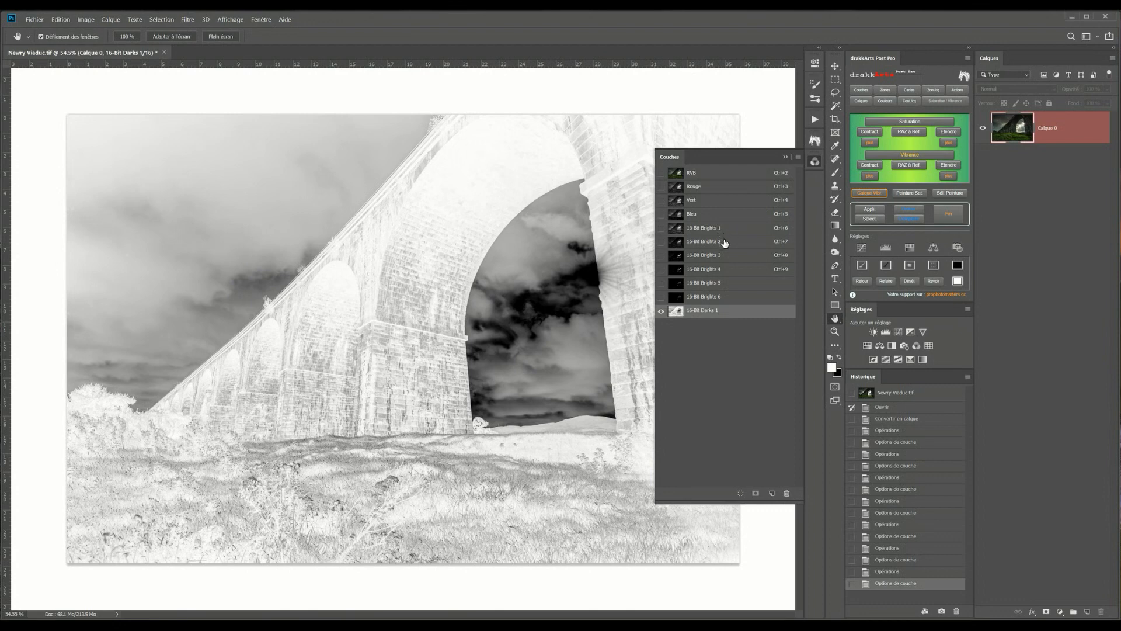
Run Calculations on 16-Bit Darks 1 with both sources set to Fusionné and the 16-Bit Darks 1 channel, Produit operation, as a new channel
click(85, 20)
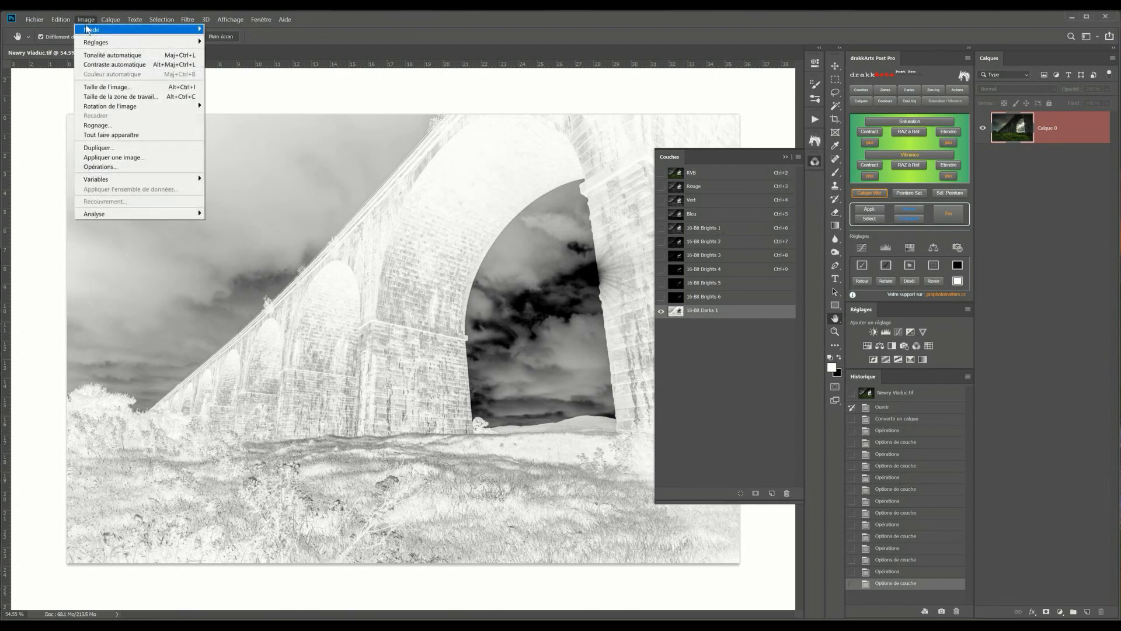
click(118, 167)
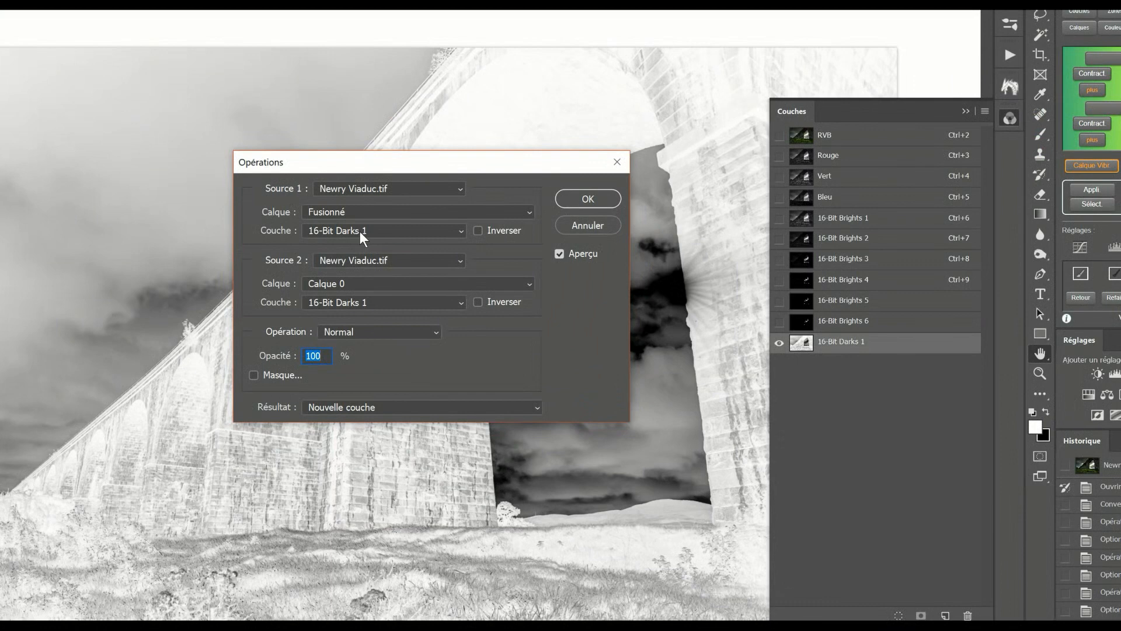
click(356, 281)
click(349, 295)
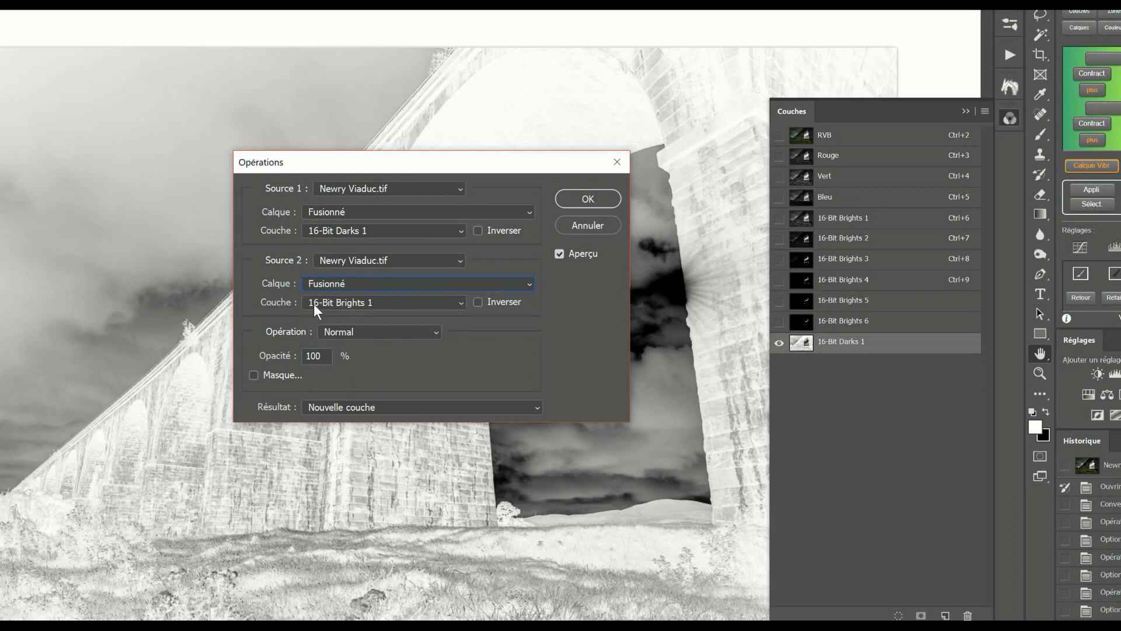
click(366, 303)
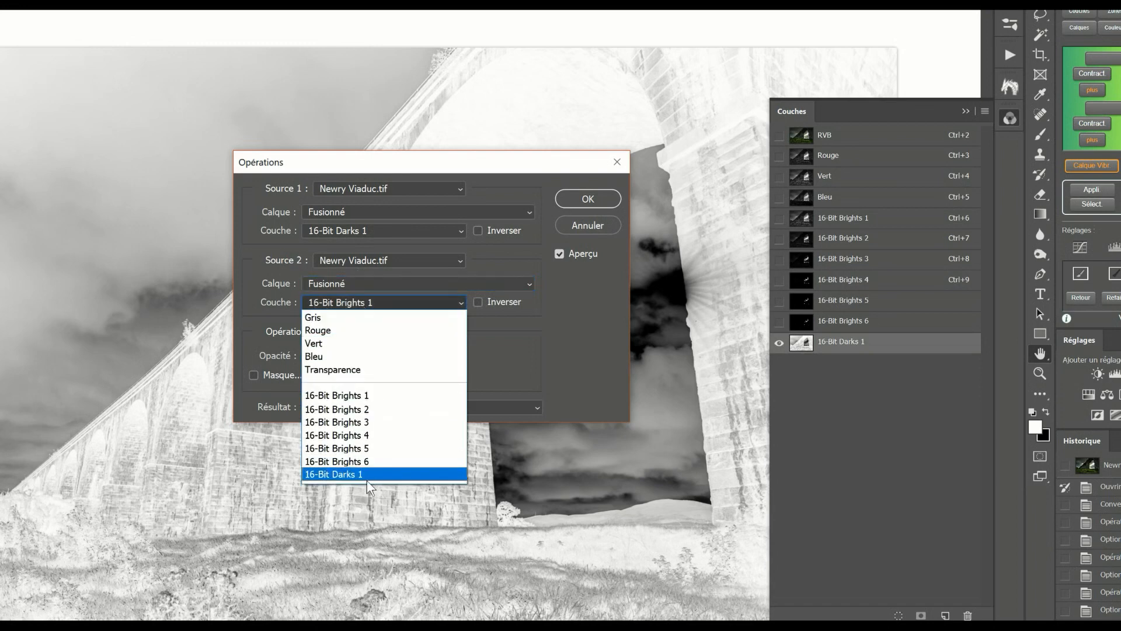
click(367, 475)
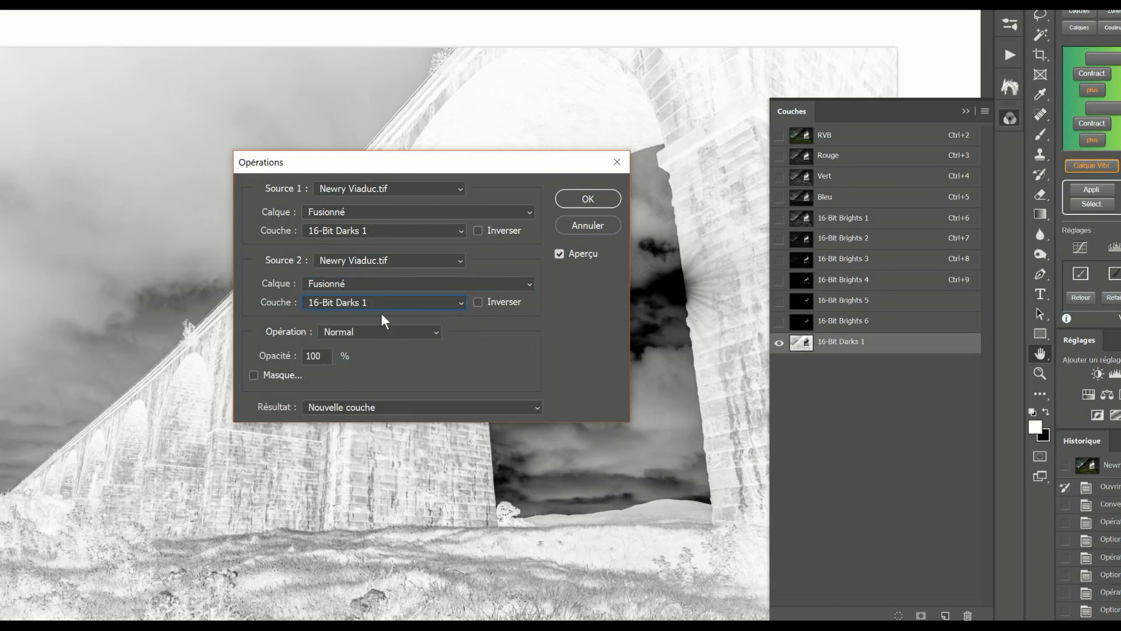
click(367, 333)
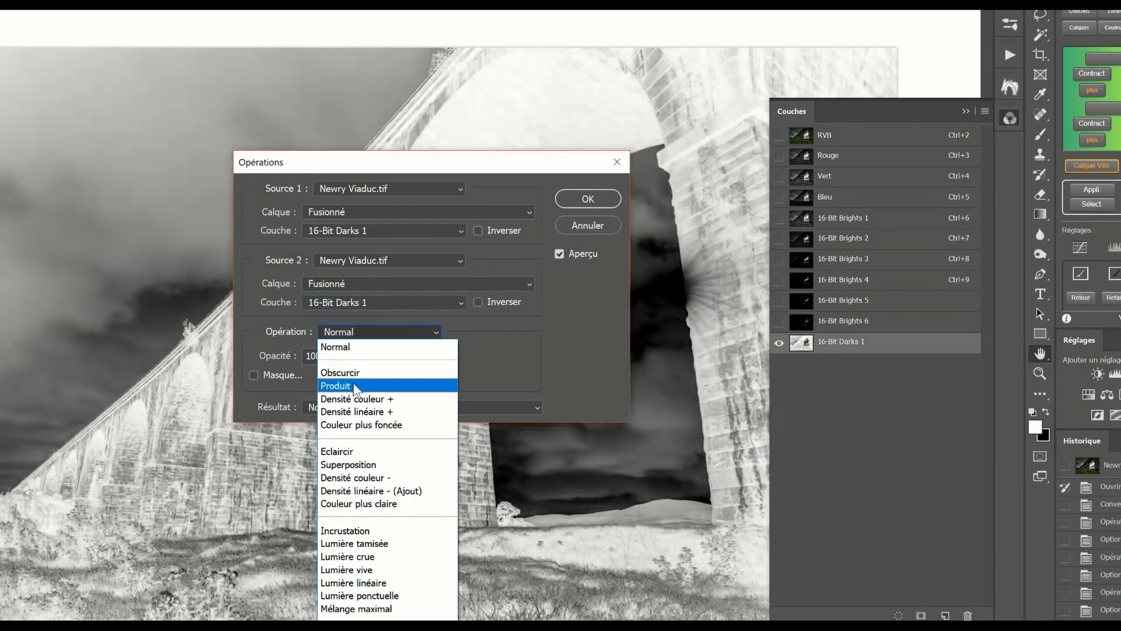
click(355, 386)
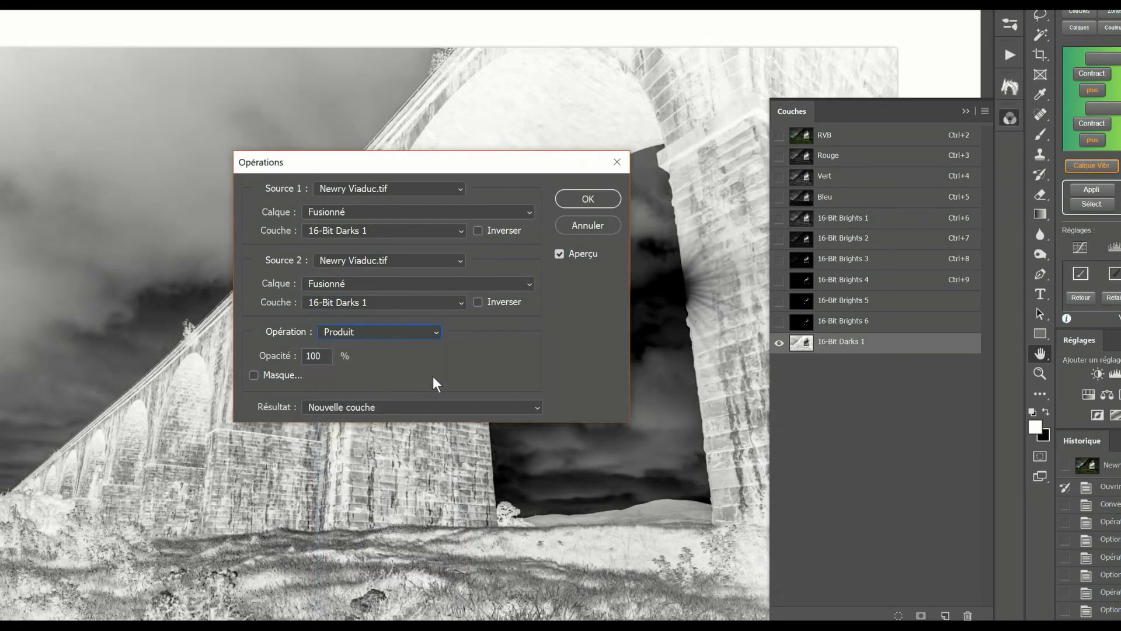
key(alt)
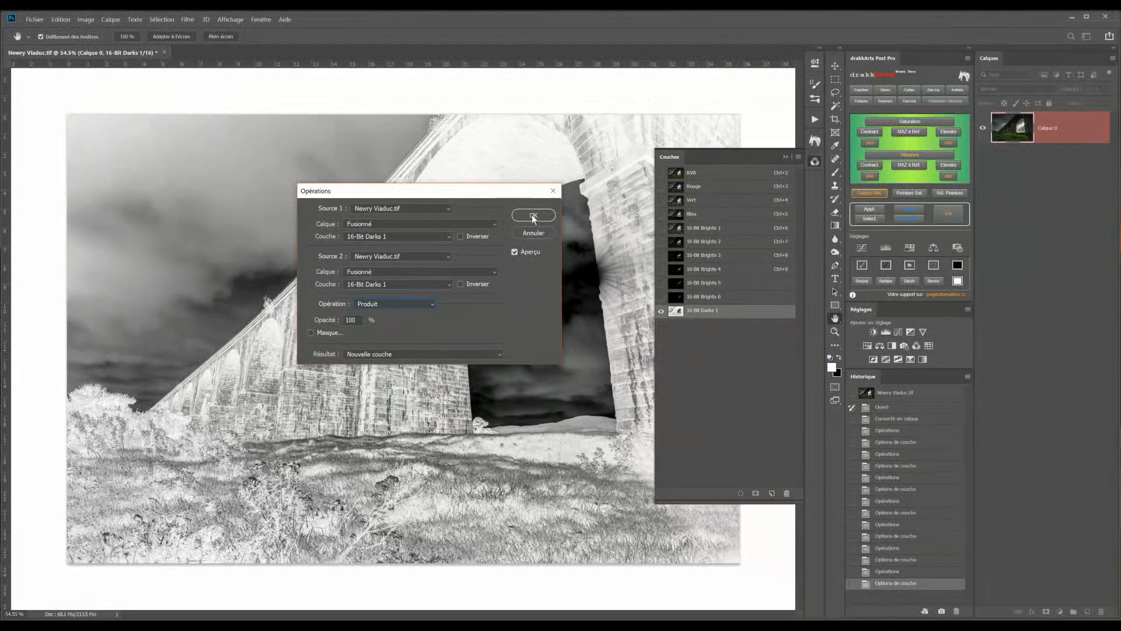
click(534, 214)
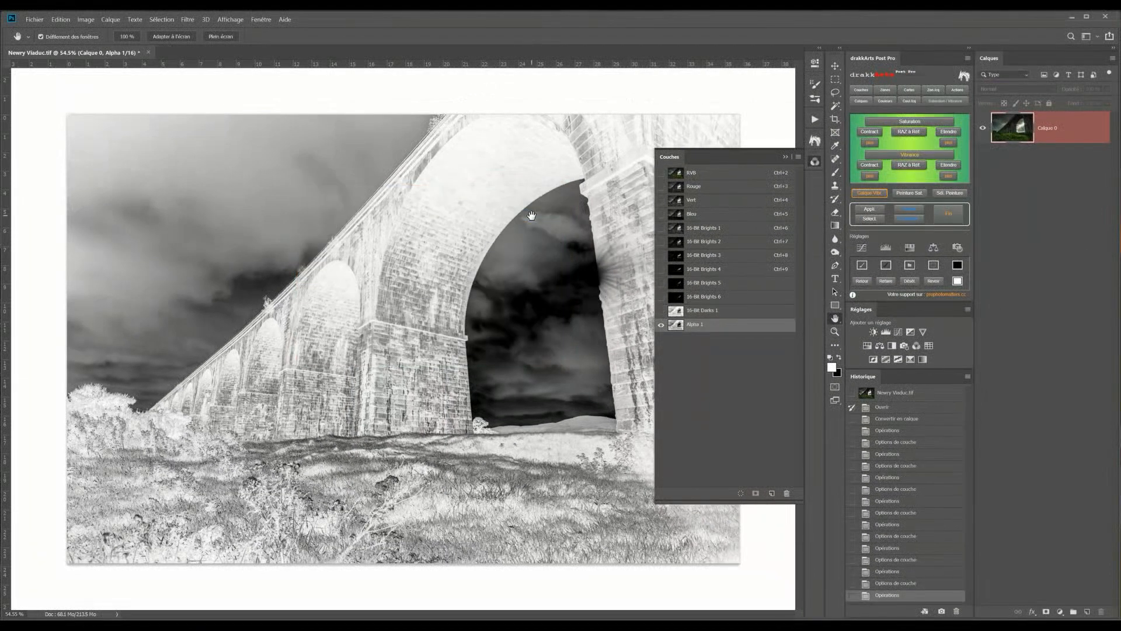
Rename the new alpha channel to 16-Bit Darks 2
double_click(689, 324)
text(16-Bit Darks 2)
key(Return)
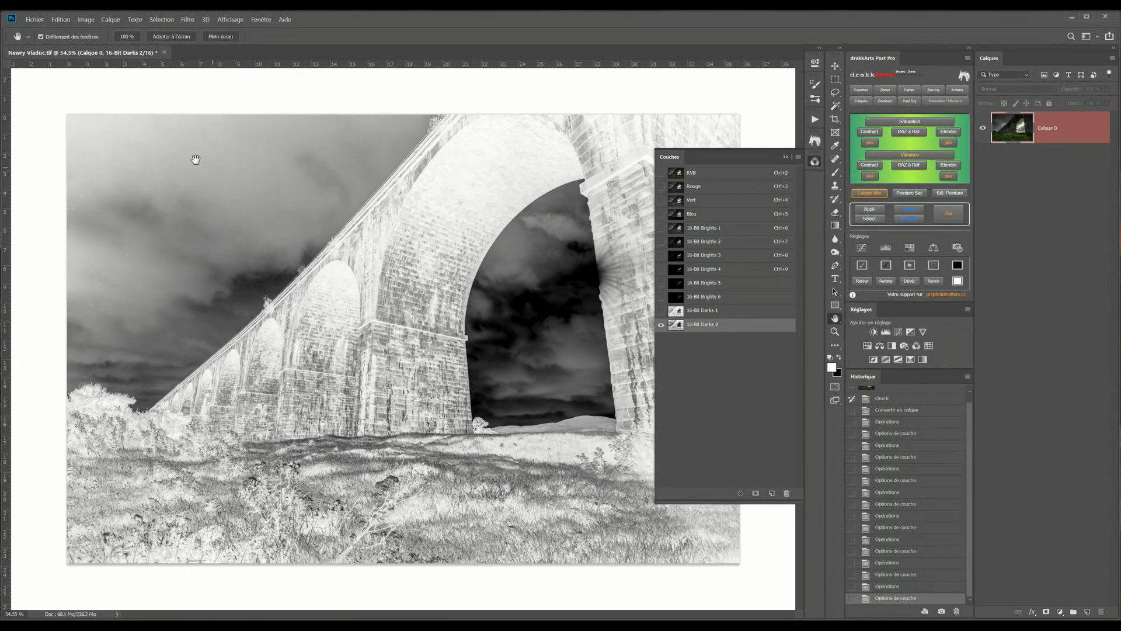
Run Calculations on 16-Bit Darks 2 with Source 2 set to Fusionné and 16-Bit Darks 2, Produit operation, as a new channel
click(86, 21)
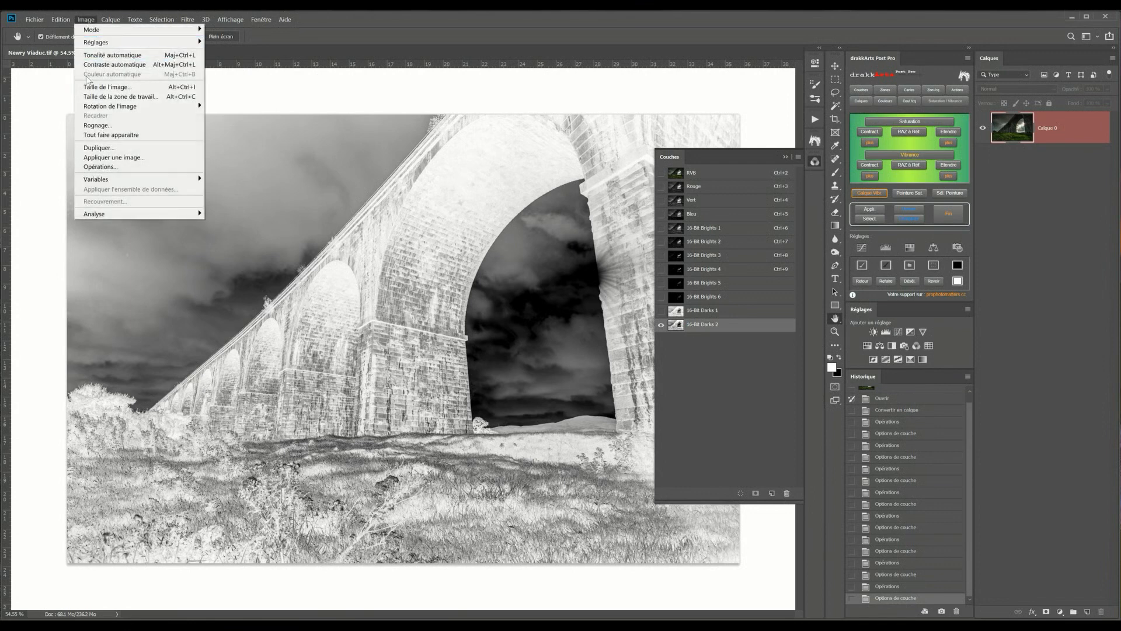
click(91, 167)
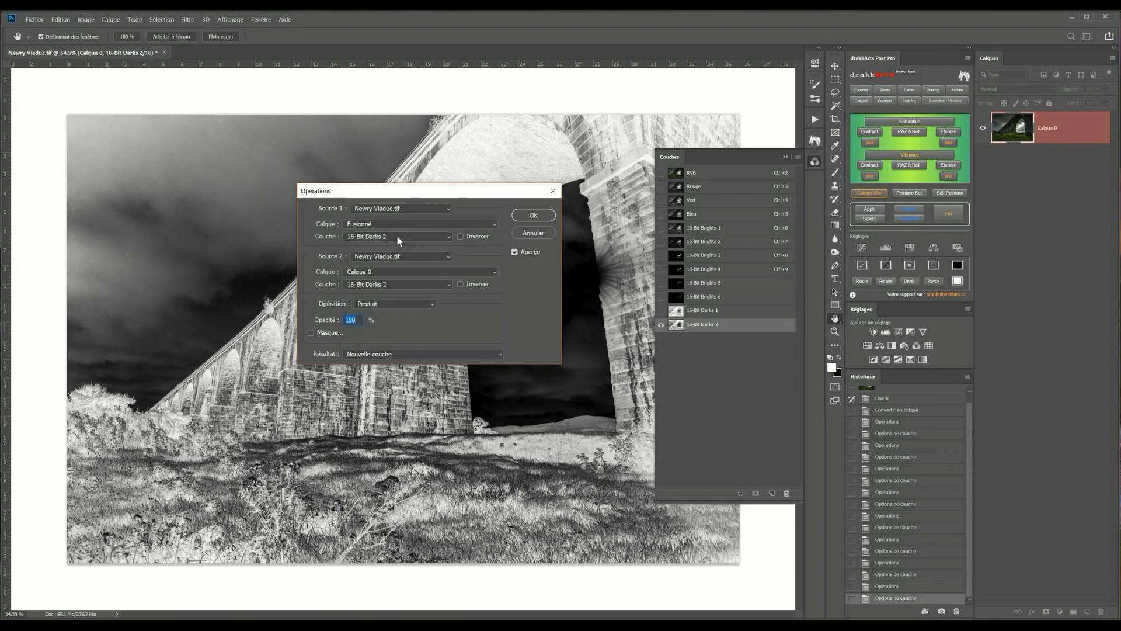
click(372, 270)
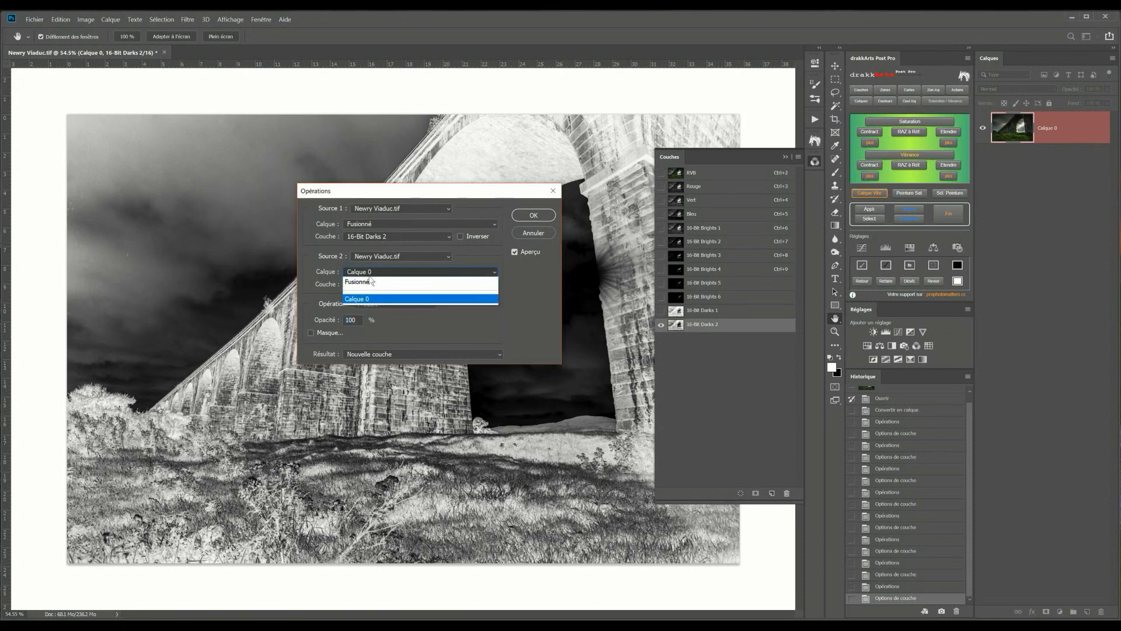
click(370, 280)
click(385, 285)
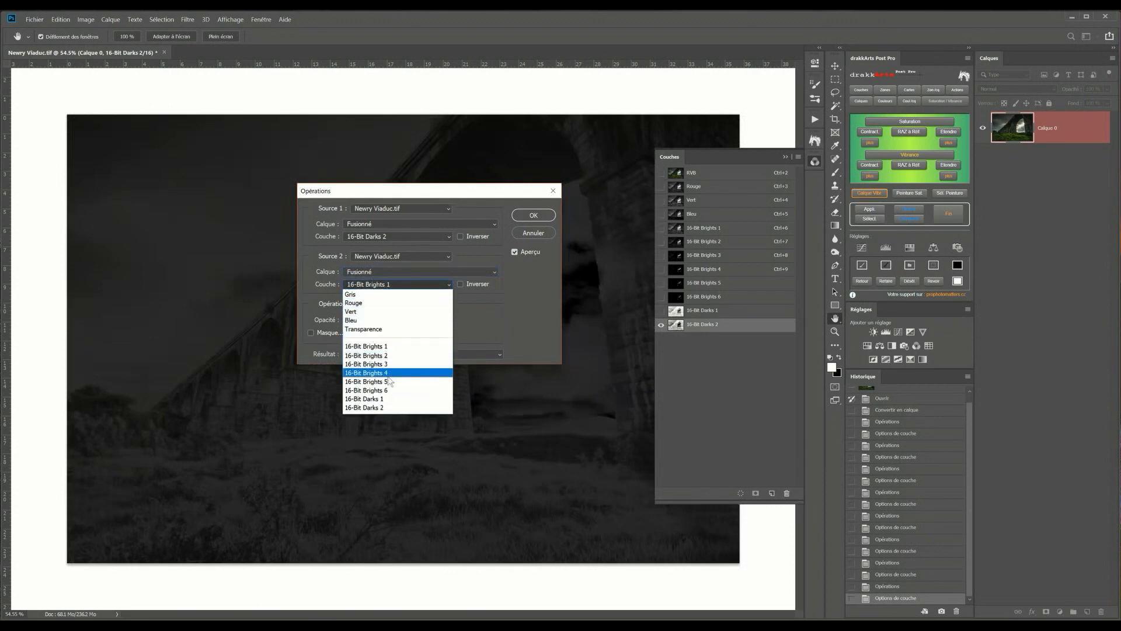
click(383, 405)
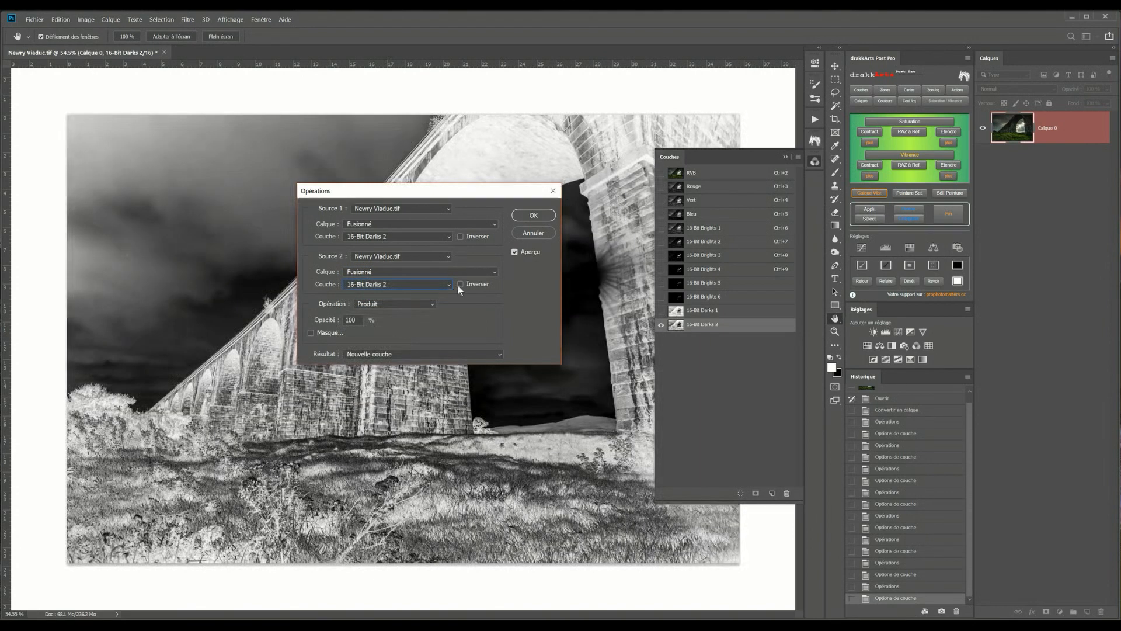
click(533, 215)
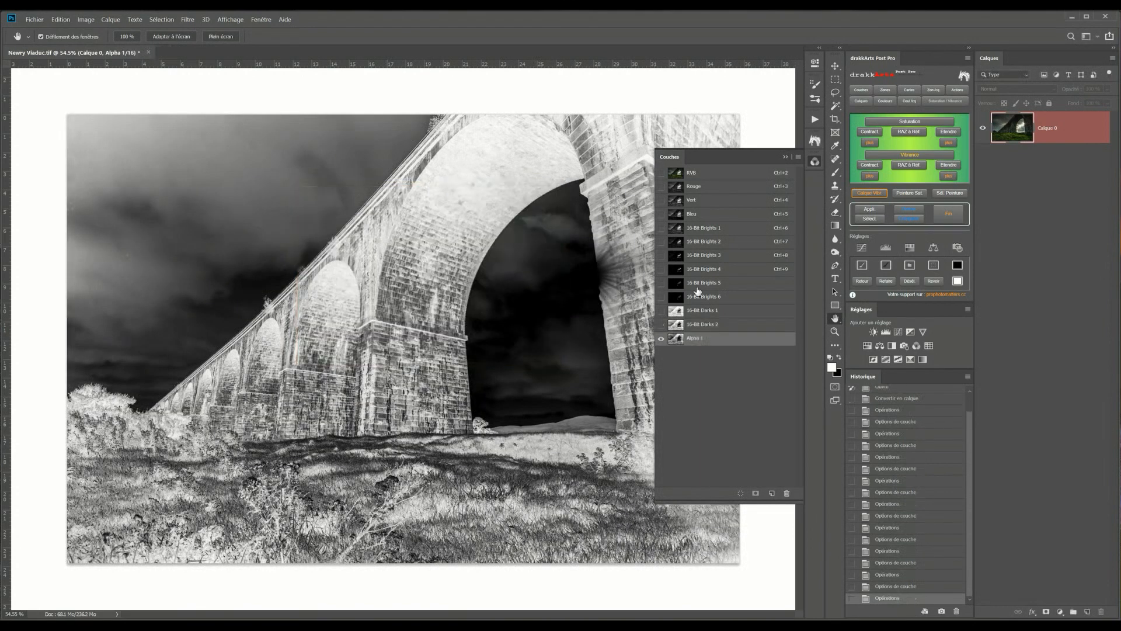
Rename the new alpha channel to 16-Bit Darks 3
double_click(690, 340)
text(16-Bit Darks 3)
key(Return)
Run Calculations with both source channels set to 16-Bit Darks 3 and Source 2 Fusionné, Produit operation, as a new channel
click(85, 19)
click(111, 168)
click(374, 237)
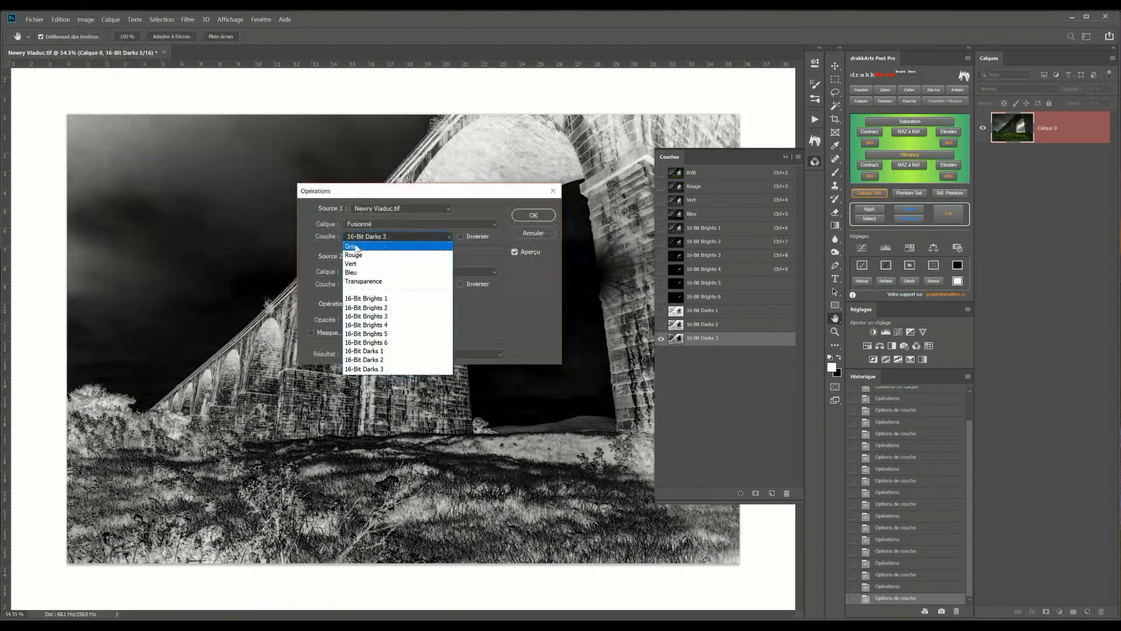
click(376, 369)
click(385, 284)
click(383, 399)
click(533, 214)
Rename the new alpha channel to 16-Bit Darks 4
double_click(694, 352)
text(16-Bit Darks 4)
key(Return)
Run Calculations on 16-Bit Darks 4 with Source 2 set to Fusionné and 16-Bit Darks 4, Produit operation, as a new channel
click(85, 20)
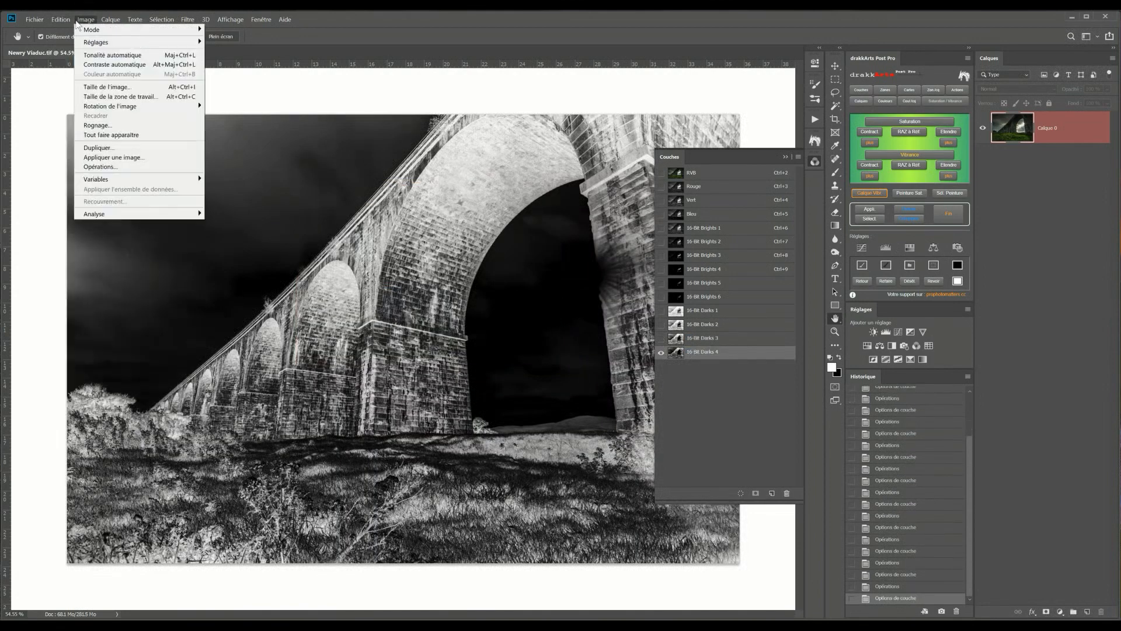
click(111, 168)
click(382, 285)
click(383, 426)
click(533, 215)
Rename the new alpha channel to 16-Bit Darks 5
double_click(697, 366)
text(16-Bit Darks 5)
key(Return)
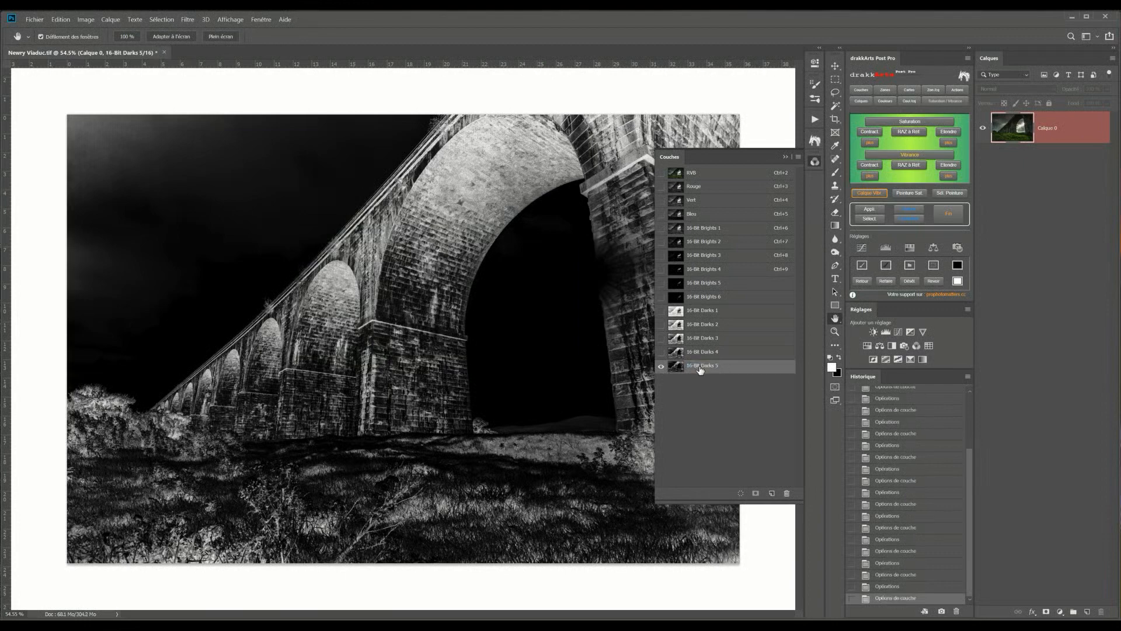
Run Calculations on 16-Bit Darks 5 with Source 2 set to Fusionné and 16-Bit Darks 5, Produit operation, as a new channel
click(85, 19)
click(111, 167)
click(391, 285)
click(384, 430)
click(533, 215)
Rename the new alpha channel to 16-Bit Darks 6
double_click(696, 379)
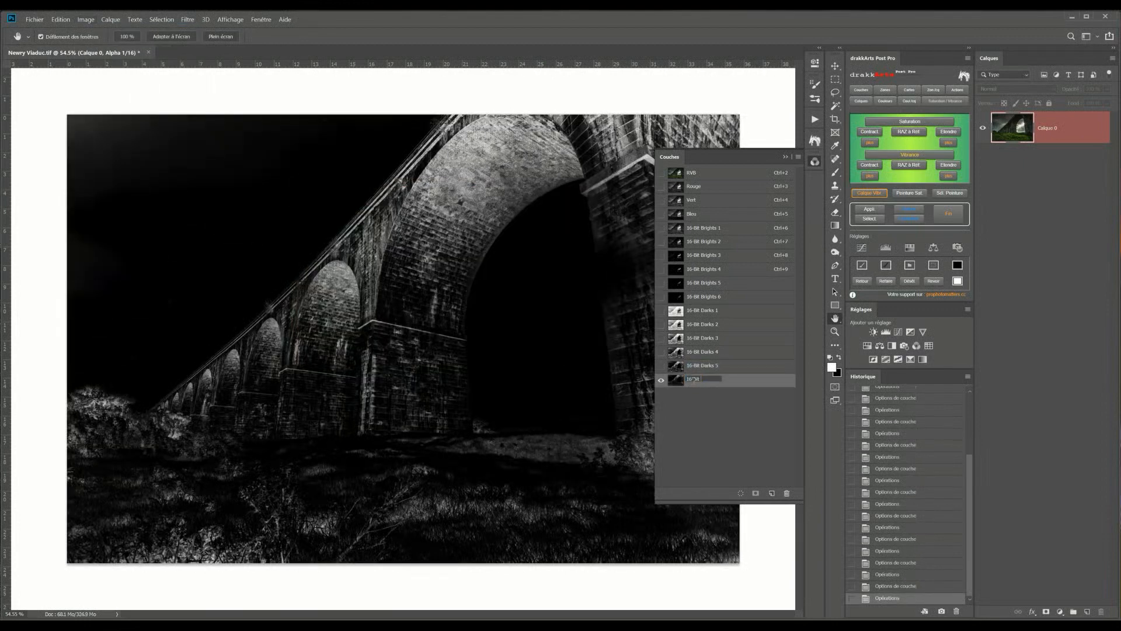
text(16-Bit Darks 6)
key(Return)
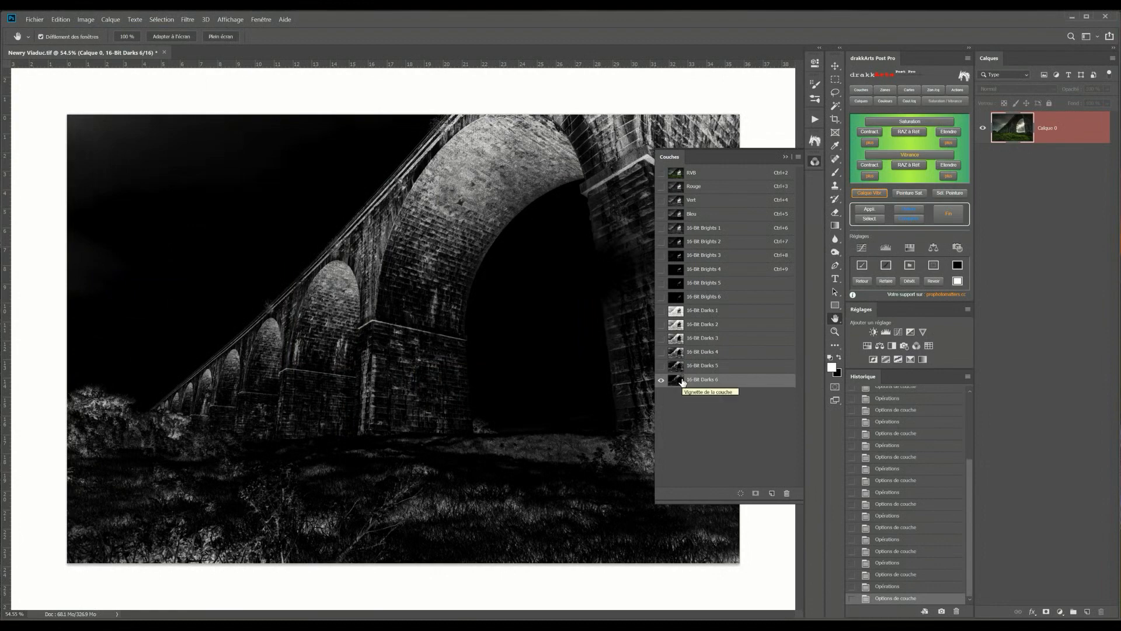
Step through the Darks channels and 16-Bit Brights 1 to compare the masks
click(676, 365)
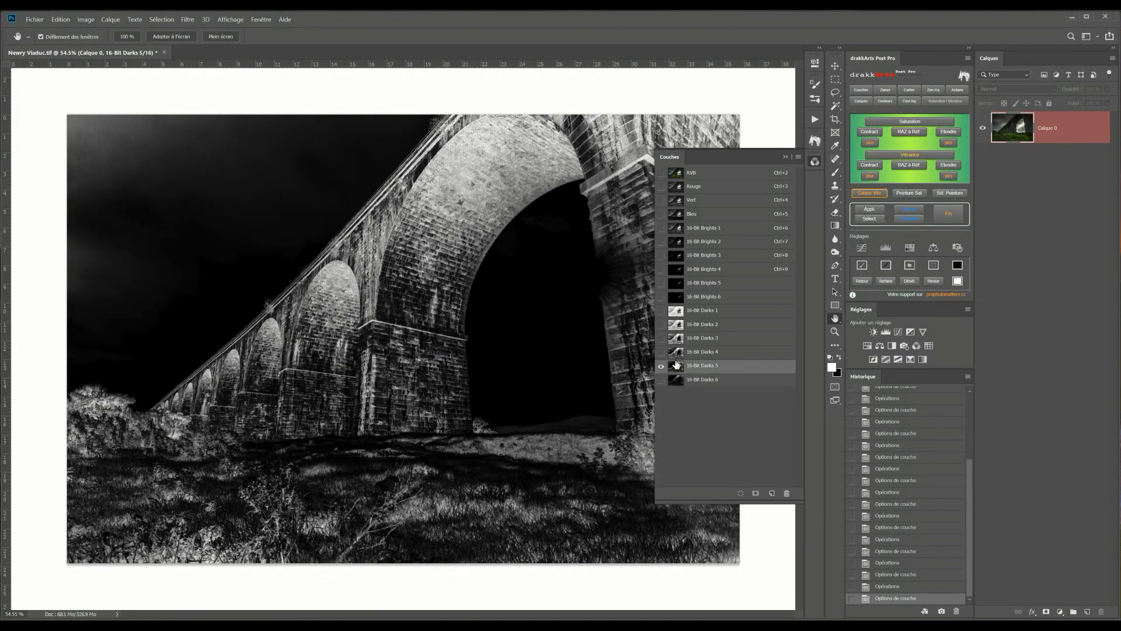
click(677, 353)
click(677, 339)
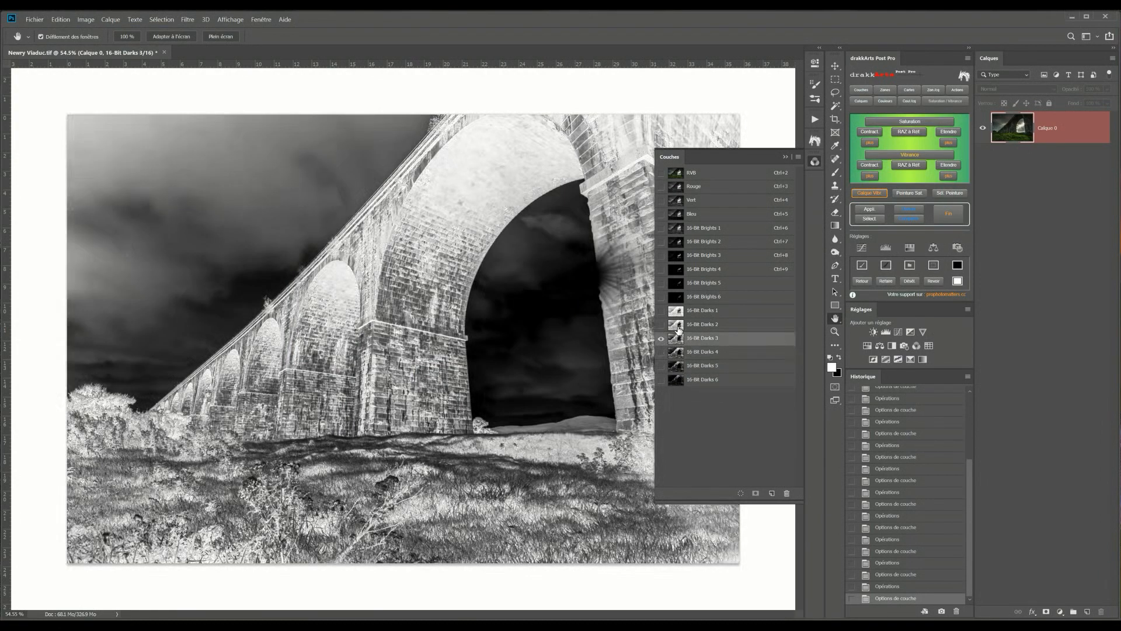
click(677, 326)
click(677, 311)
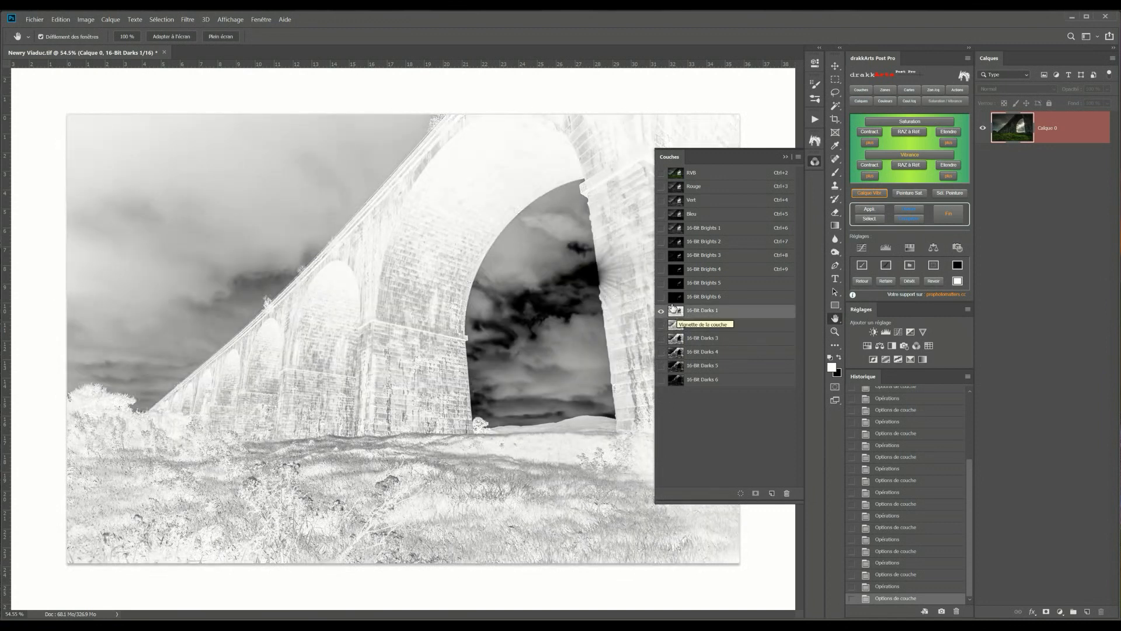
click(678, 233)
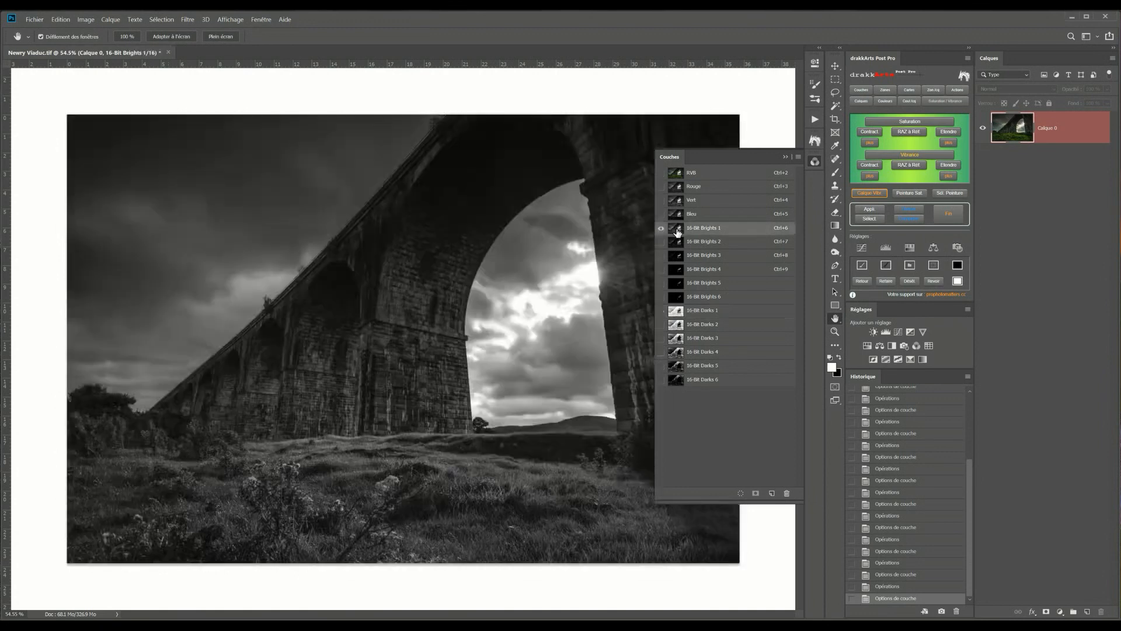
click(678, 314)
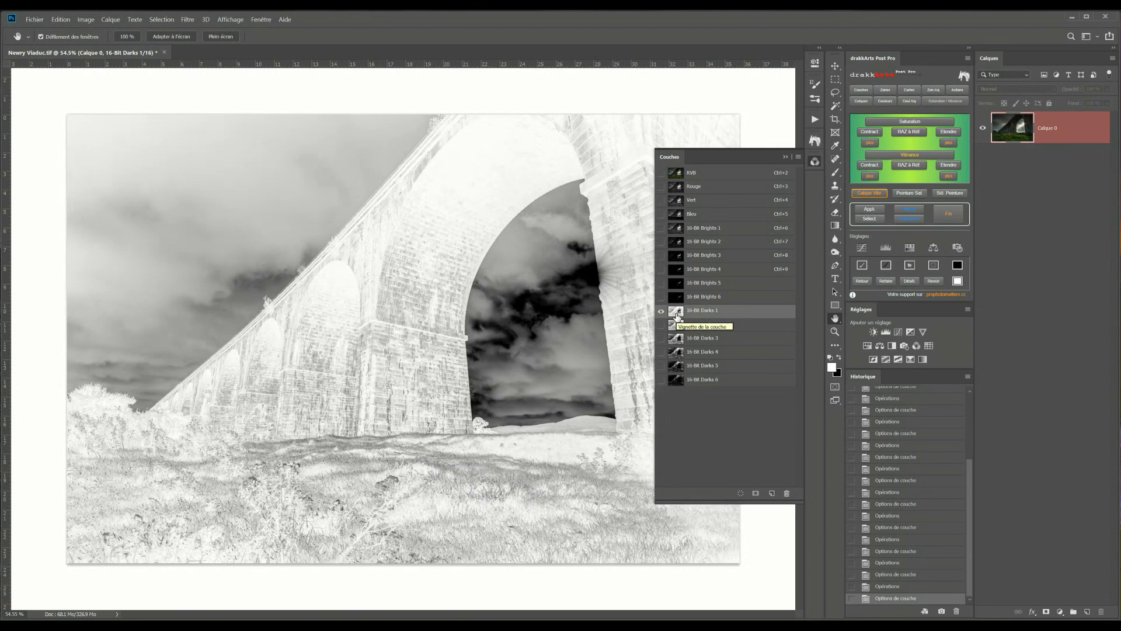
Run Calculations with Source 1 16-Bit Brights 1 and Source 2 Fusionné 16-Bit Darks 1, both inverted, Produit, as a new channel
click(85, 19)
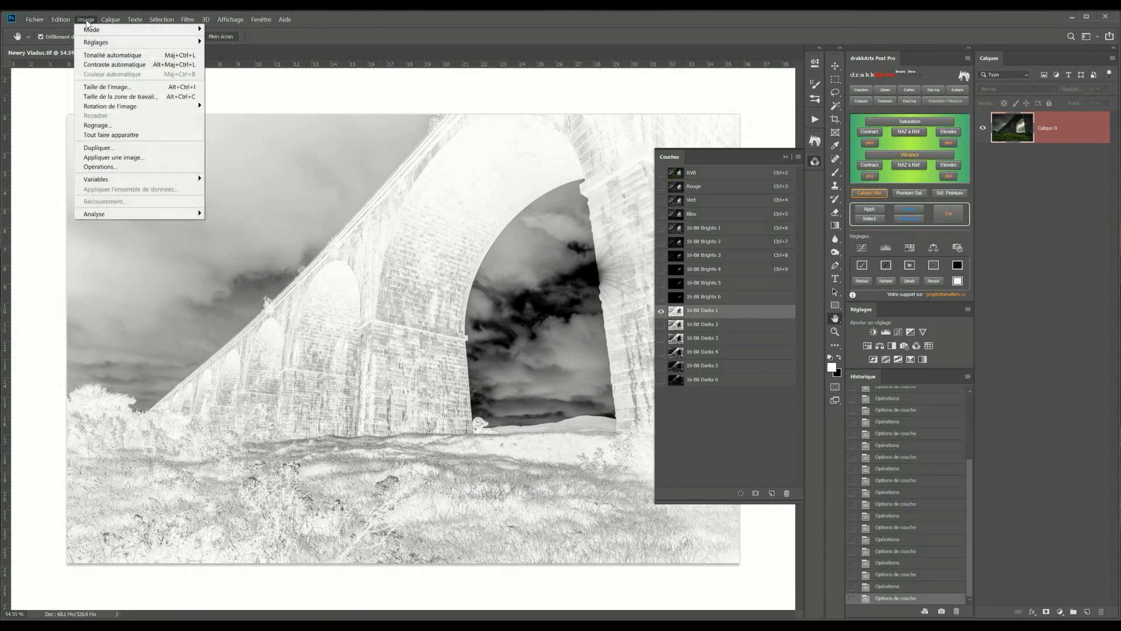
click(101, 167)
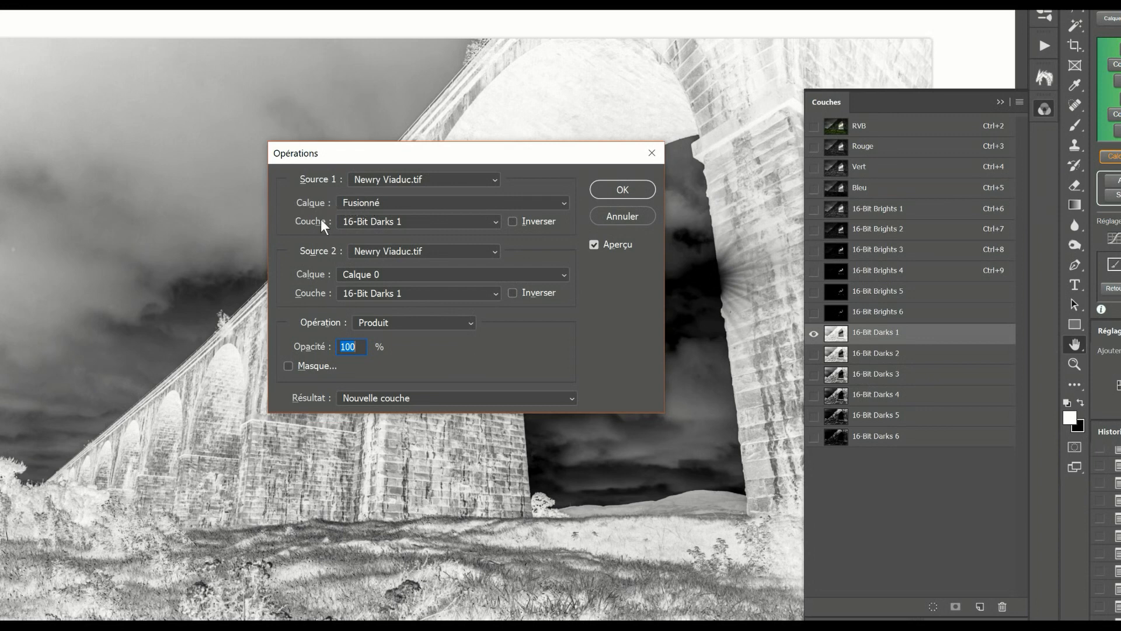
click(374, 225)
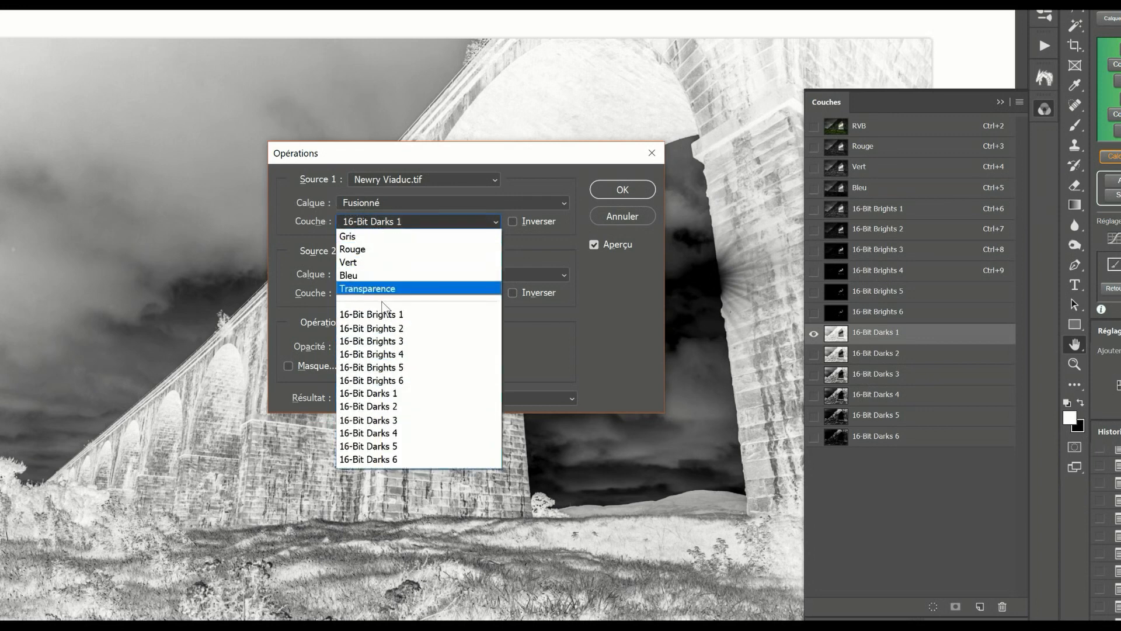
click(383, 314)
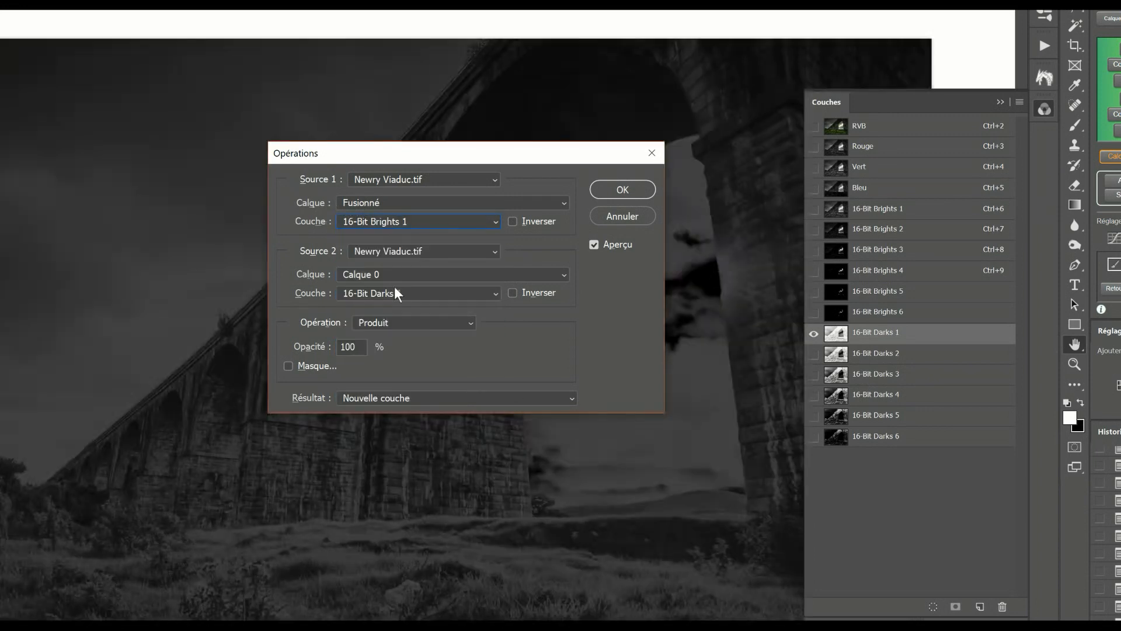
click(384, 275)
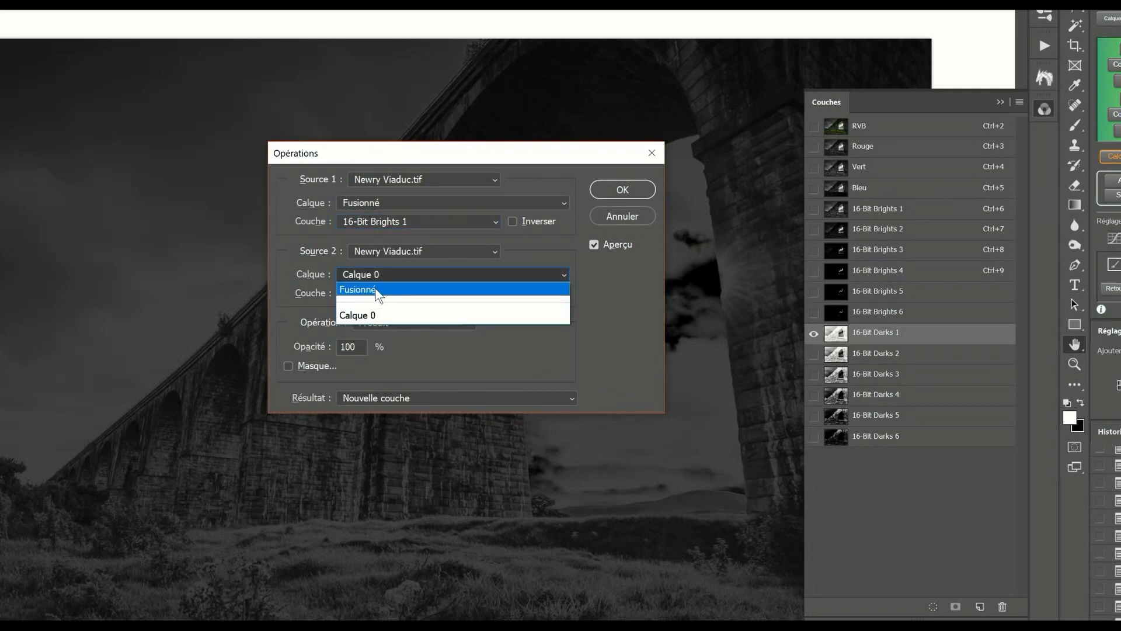
click(376, 290)
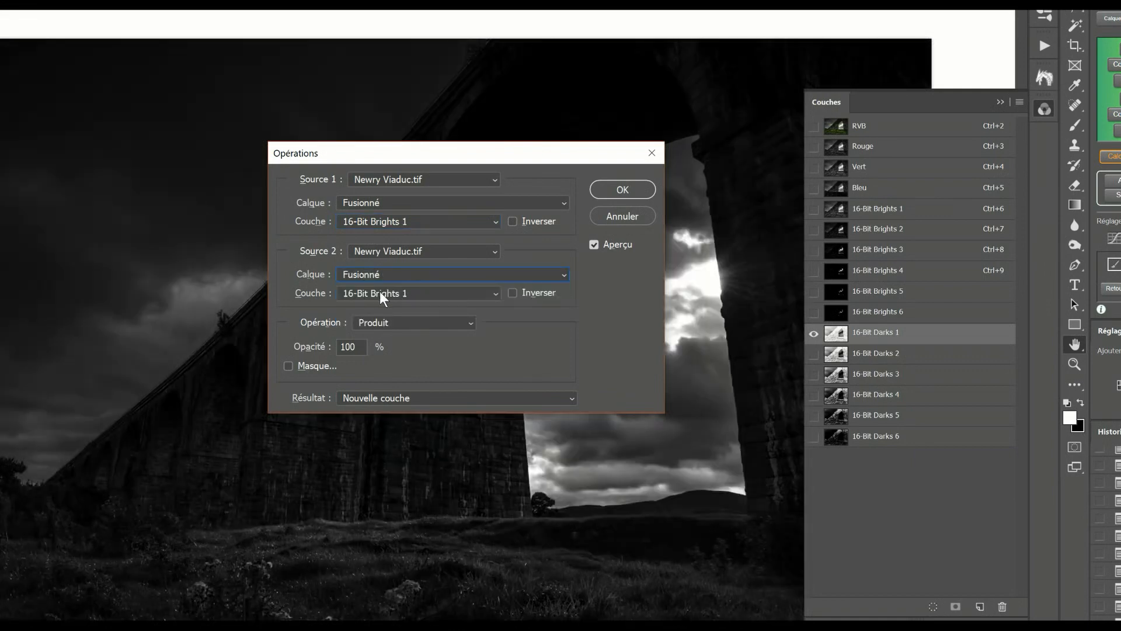
click(386, 295)
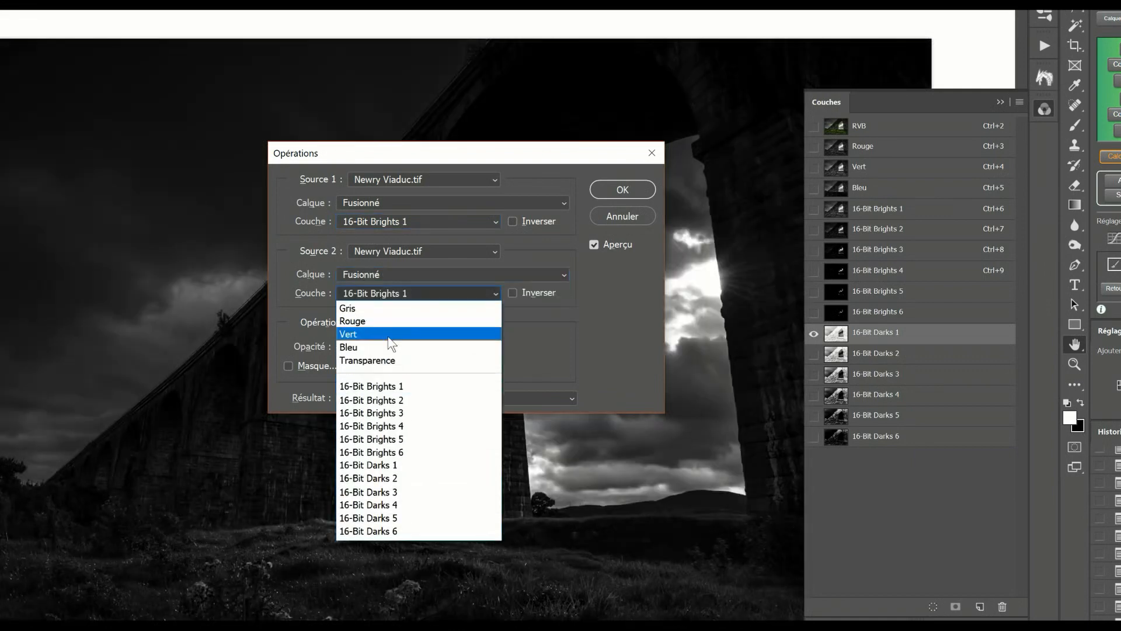
click(391, 465)
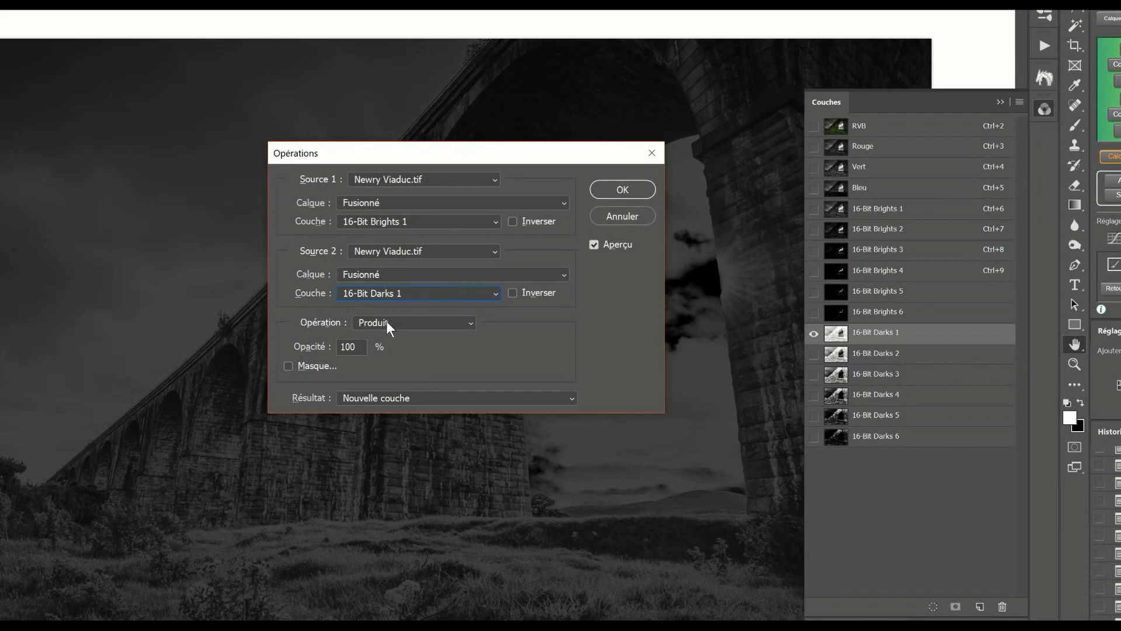
click(513, 223)
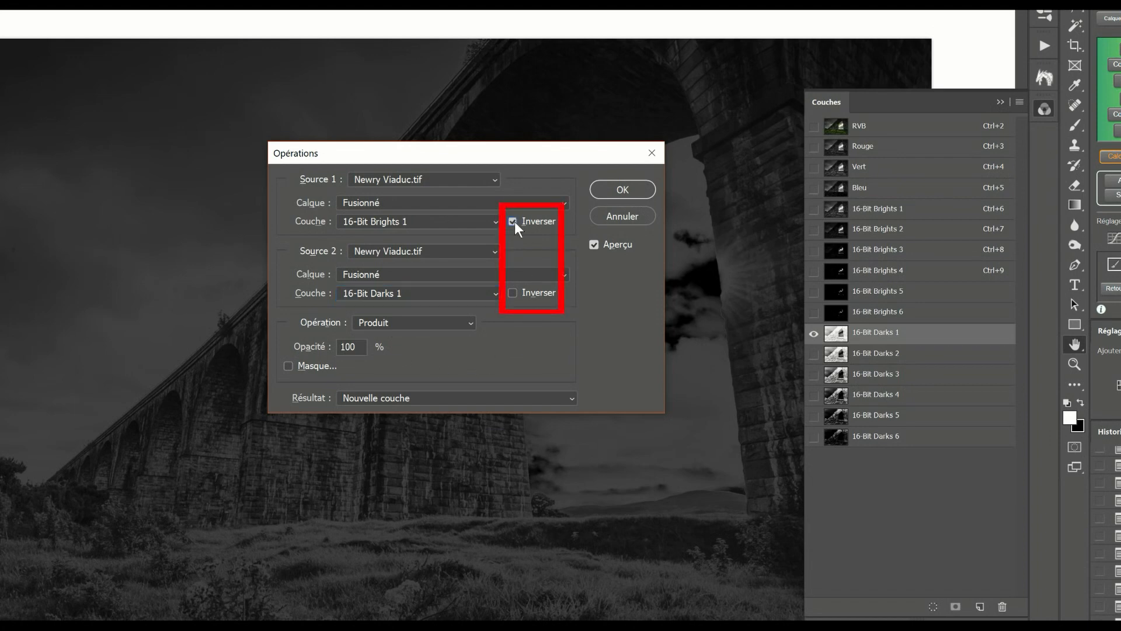
click(513, 294)
key(alt)
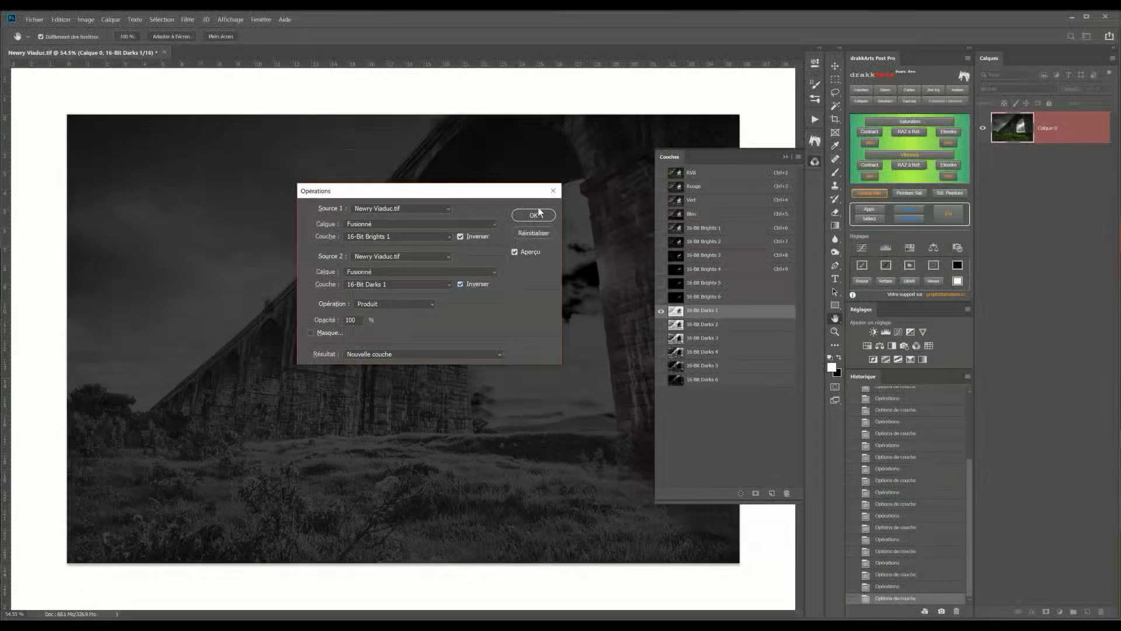
click(531, 214)
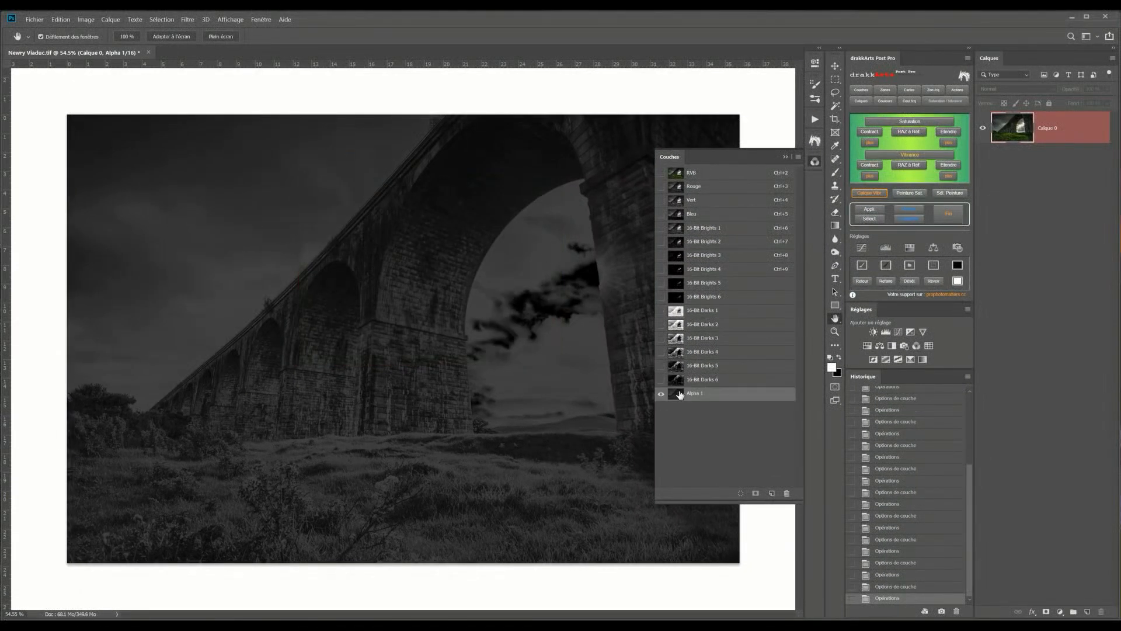
Rename the new alpha channel to 16-Bit Midtones 1
double_click(694, 393)
text(16-Bit Midtones 1)
key(Return)
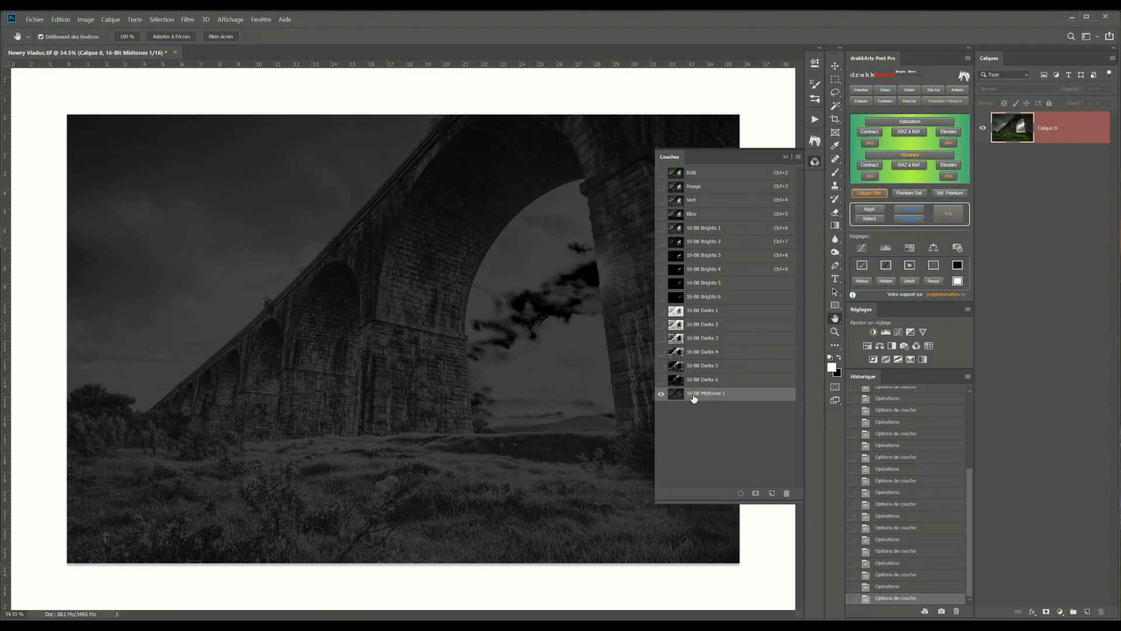
Run Calculations with Source 1 16-Bit Brights 2 and Source 2 Fusionné 16-Bit Darks 2, both inverted, then name the new channel 16-Bit Midtones 2
click(85, 20)
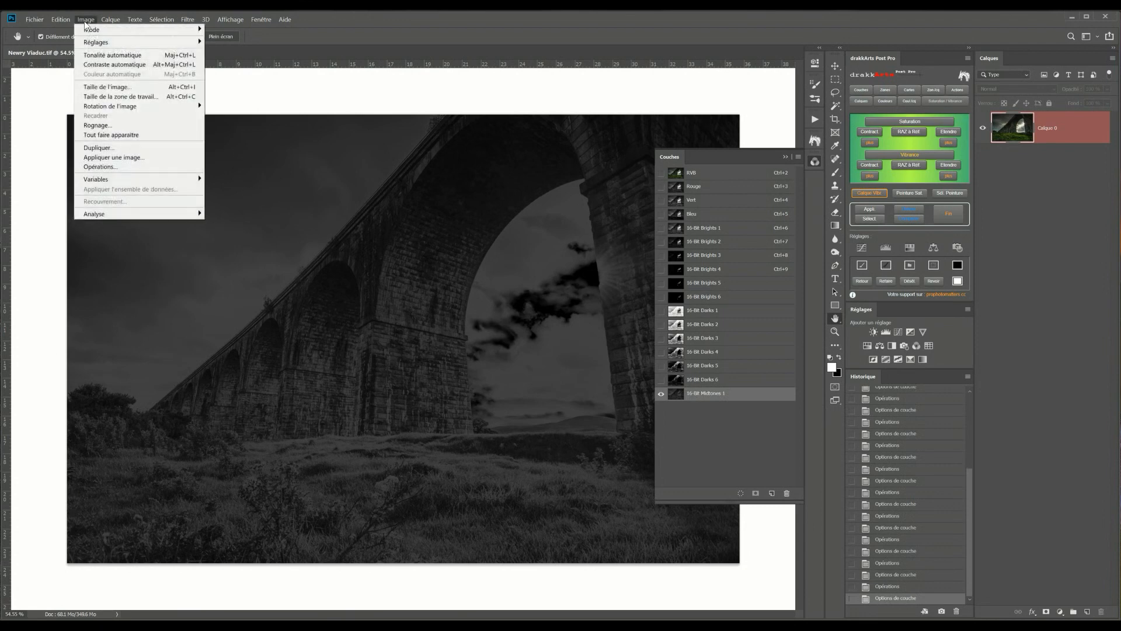
click(96, 167)
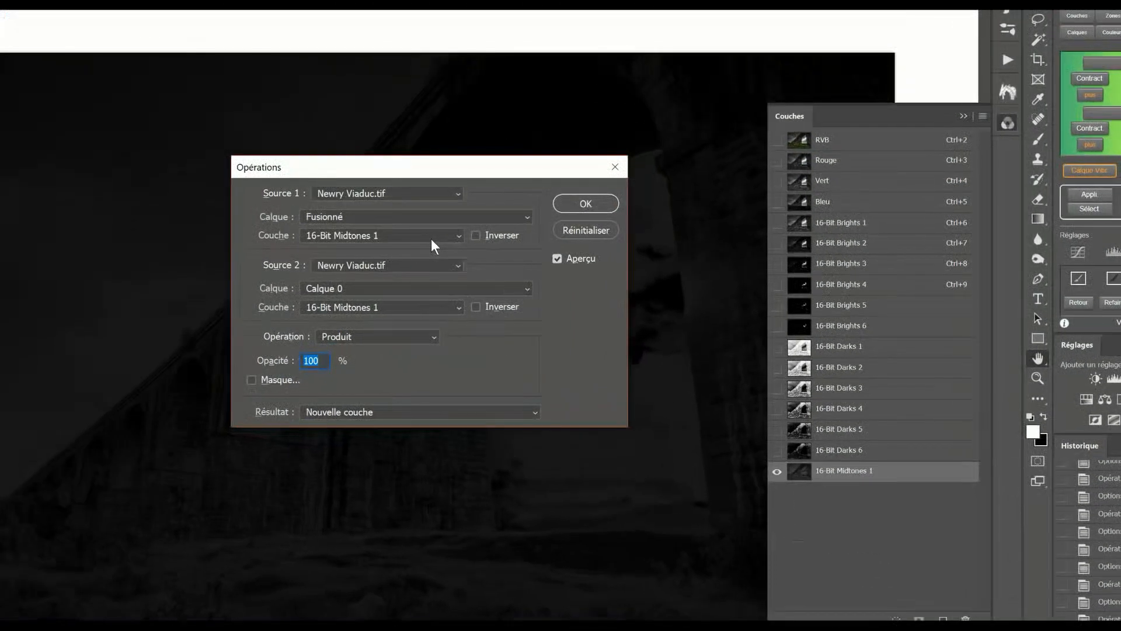
click(352, 236)
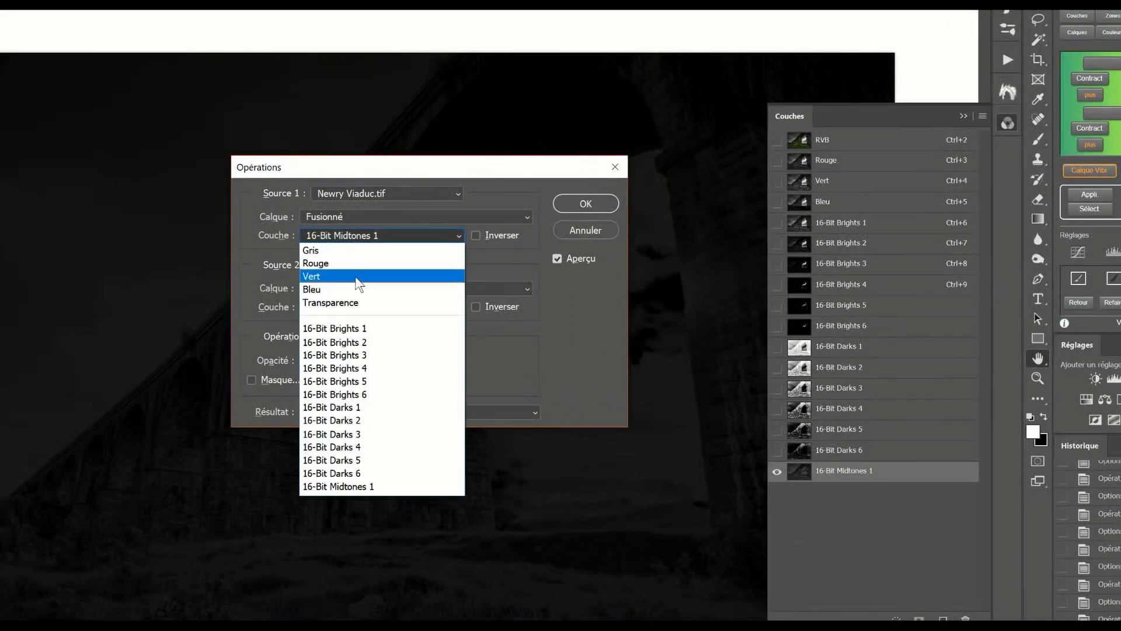
click(359, 344)
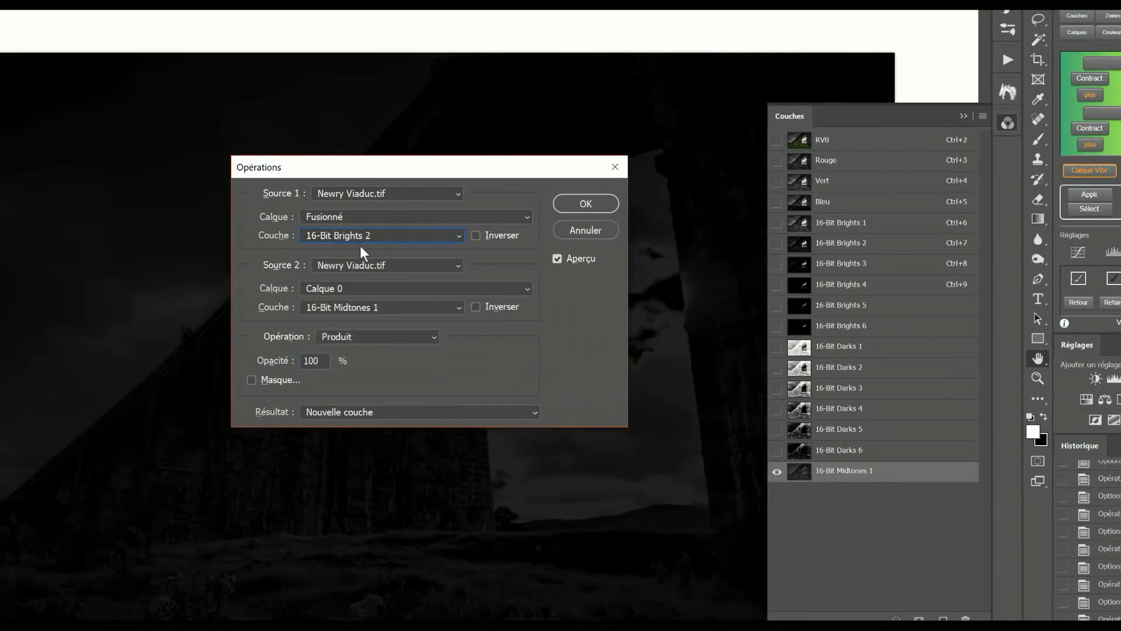
click(349, 289)
click(348, 304)
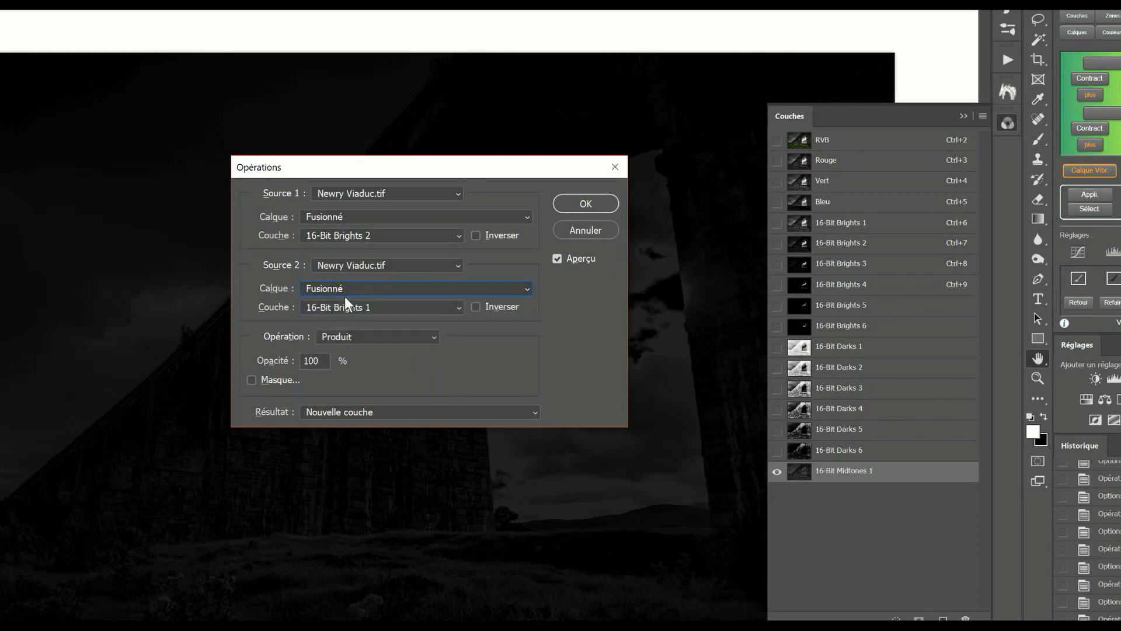
click(351, 307)
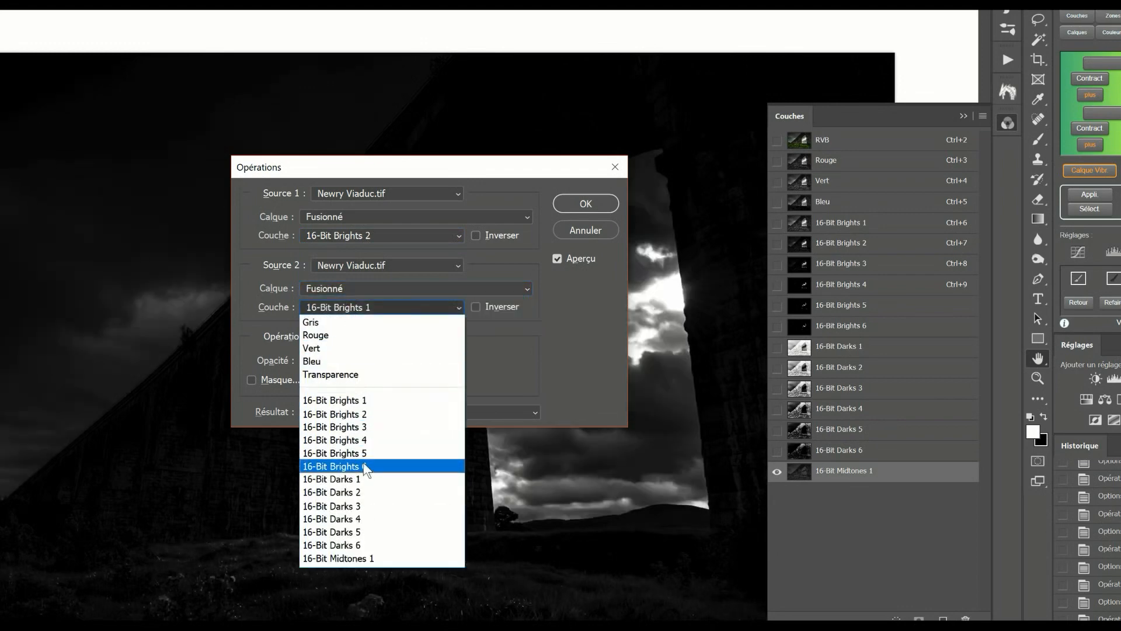
click(367, 494)
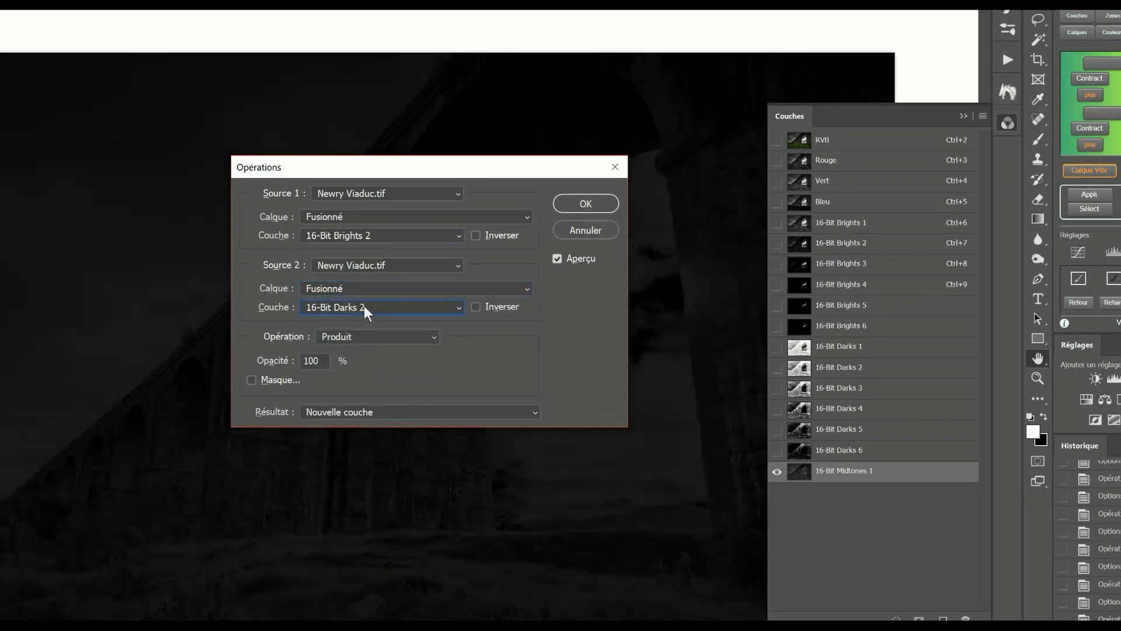
click(473, 235)
click(474, 304)
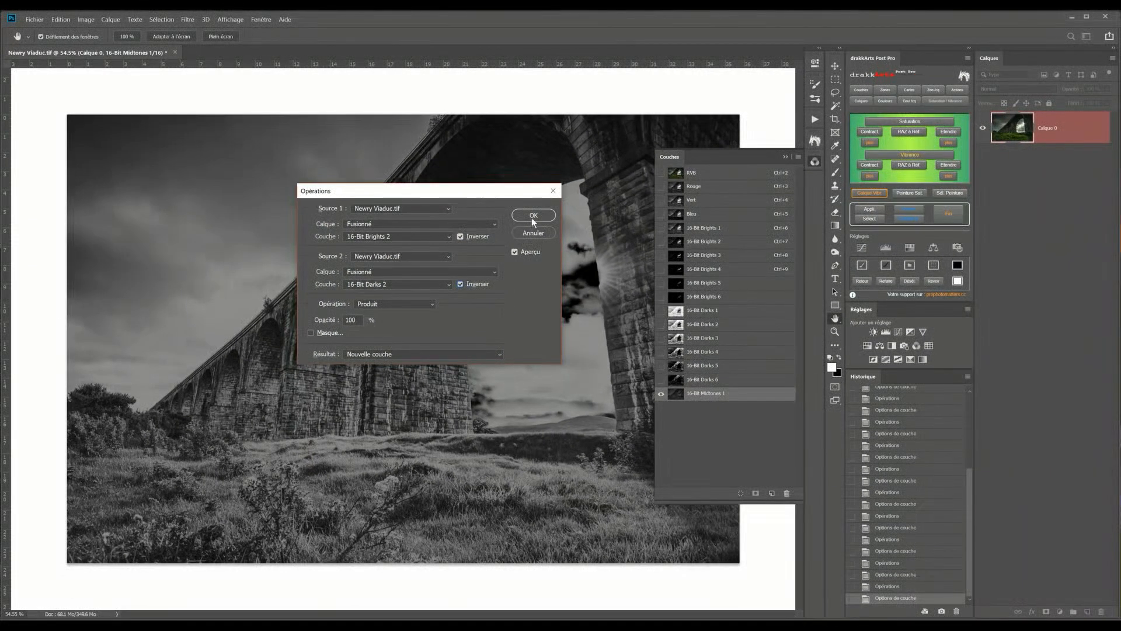
click(585, 203)
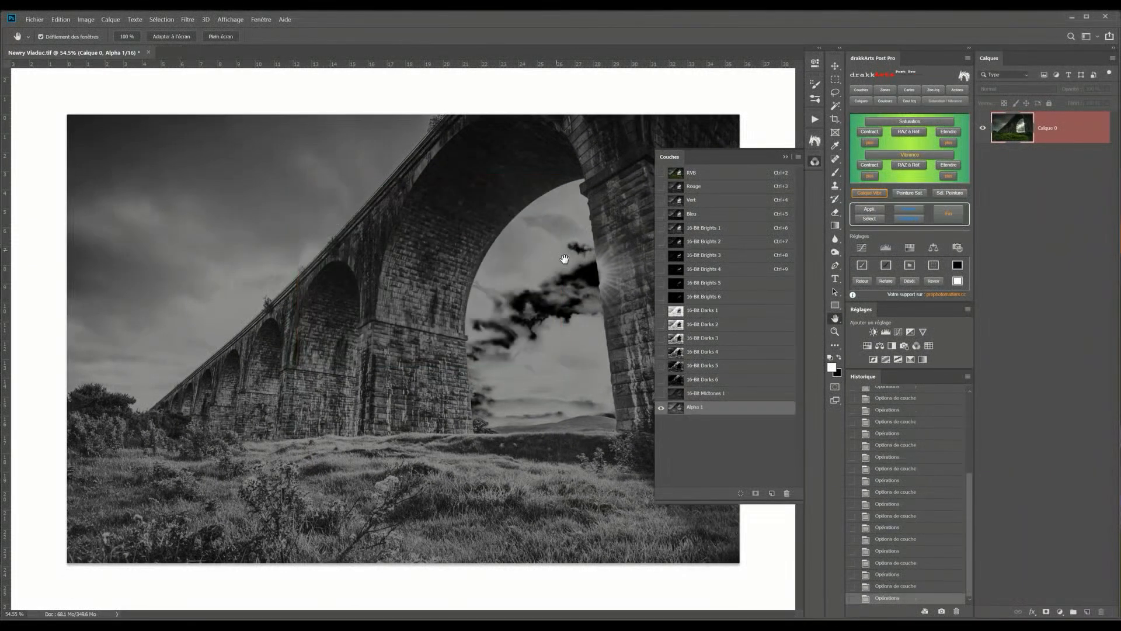
double_click(692, 407)
key(Return)
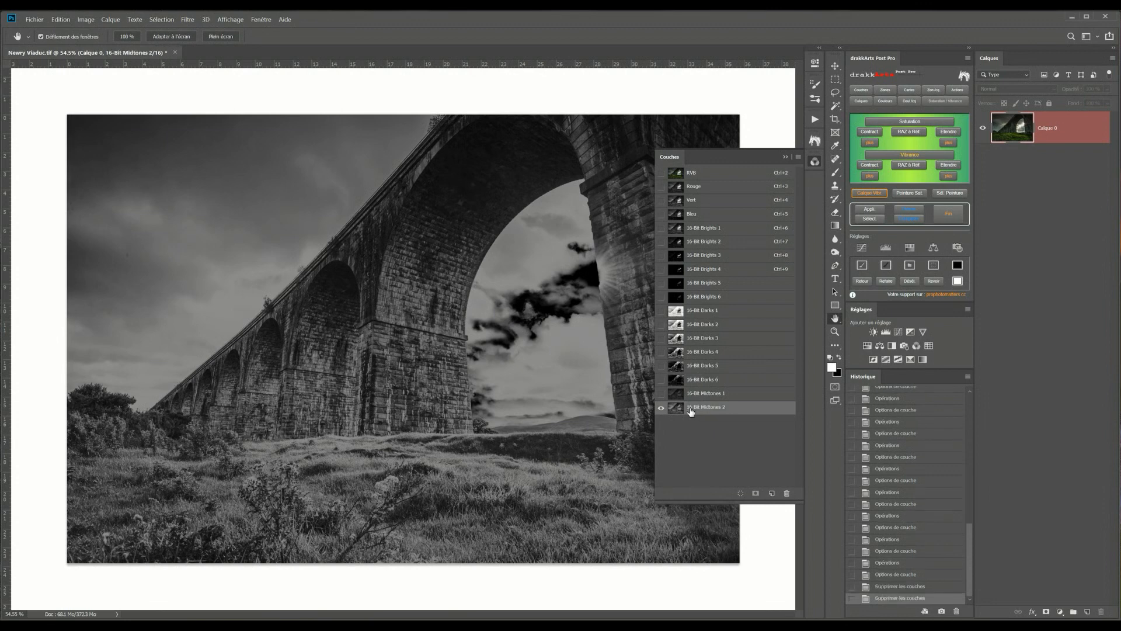
Run Calculations with Source 1 16-Bit Brights 3 and Source 2 Fusionné 16-Bit Darks 3, both inverted, then name the new channel 16-Bit Midtones 3
click(86, 19)
click(96, 162)
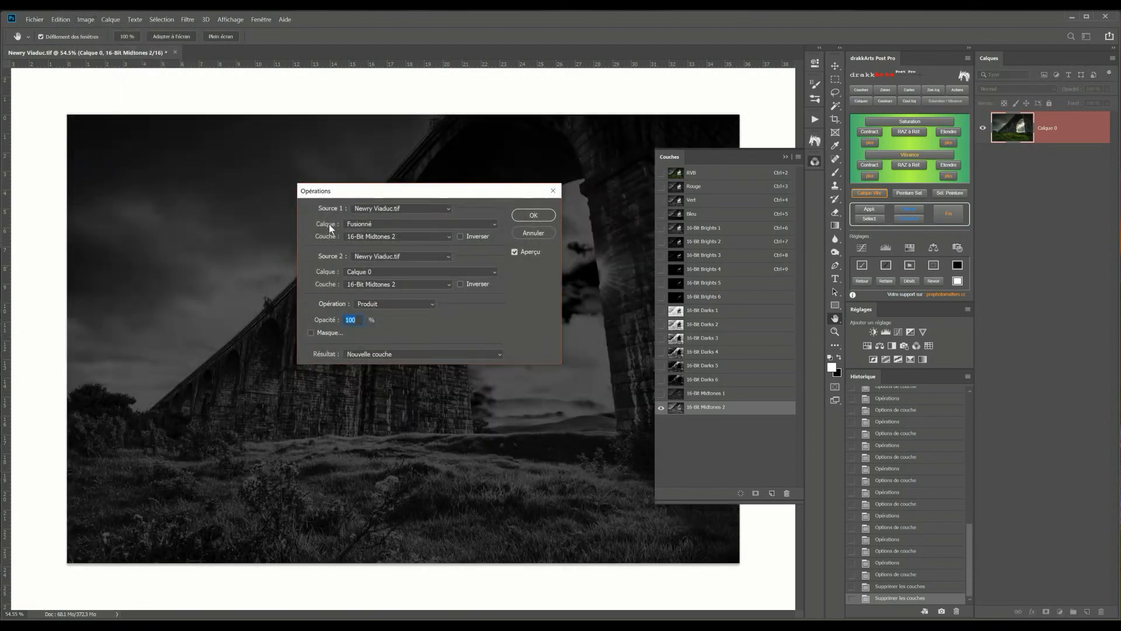
click(383, 237)
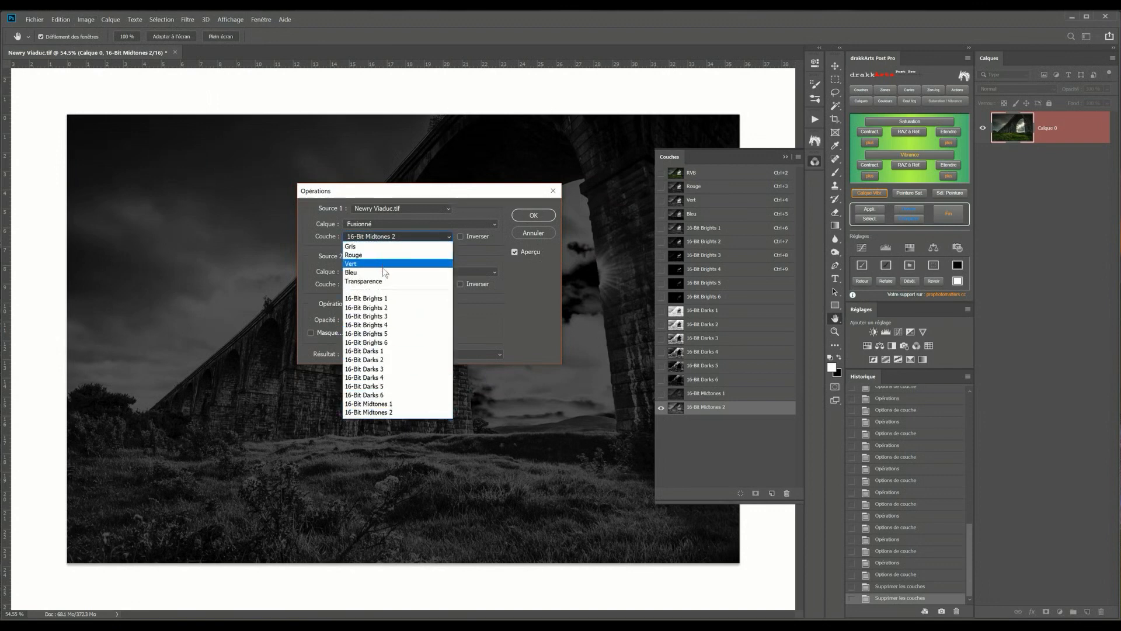
click(387, 317)
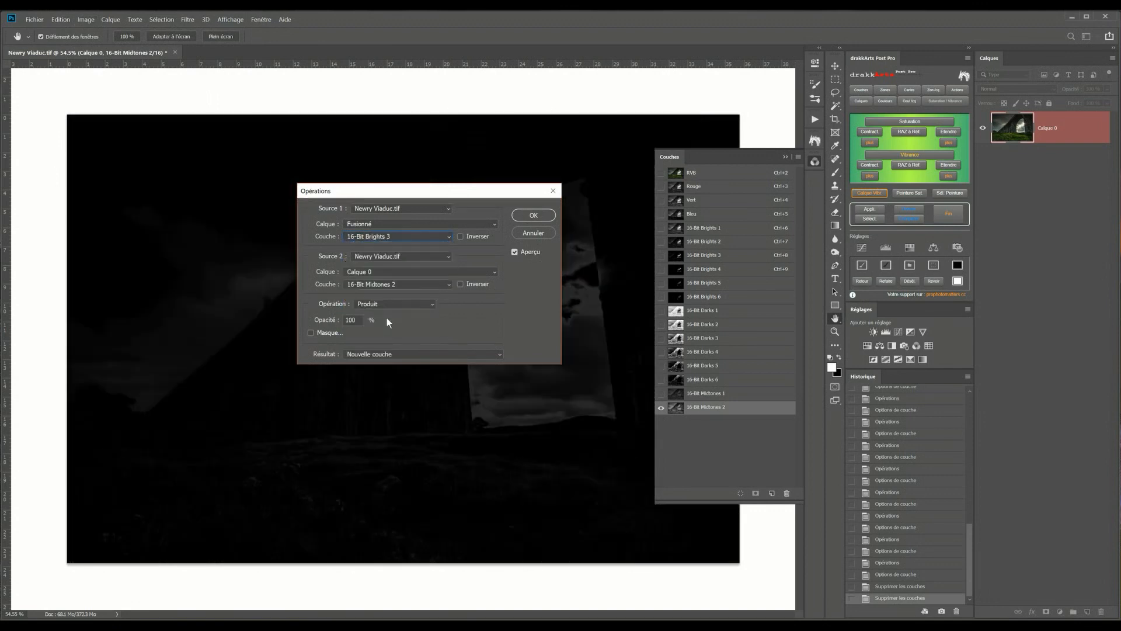
click(385, 272)
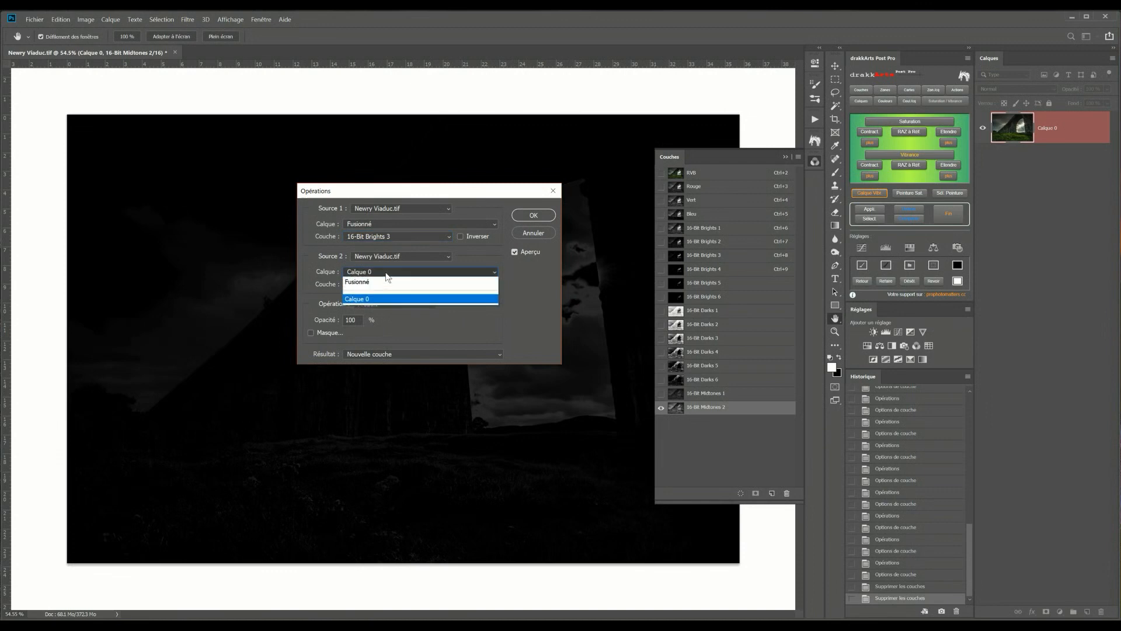
click(383, 281)
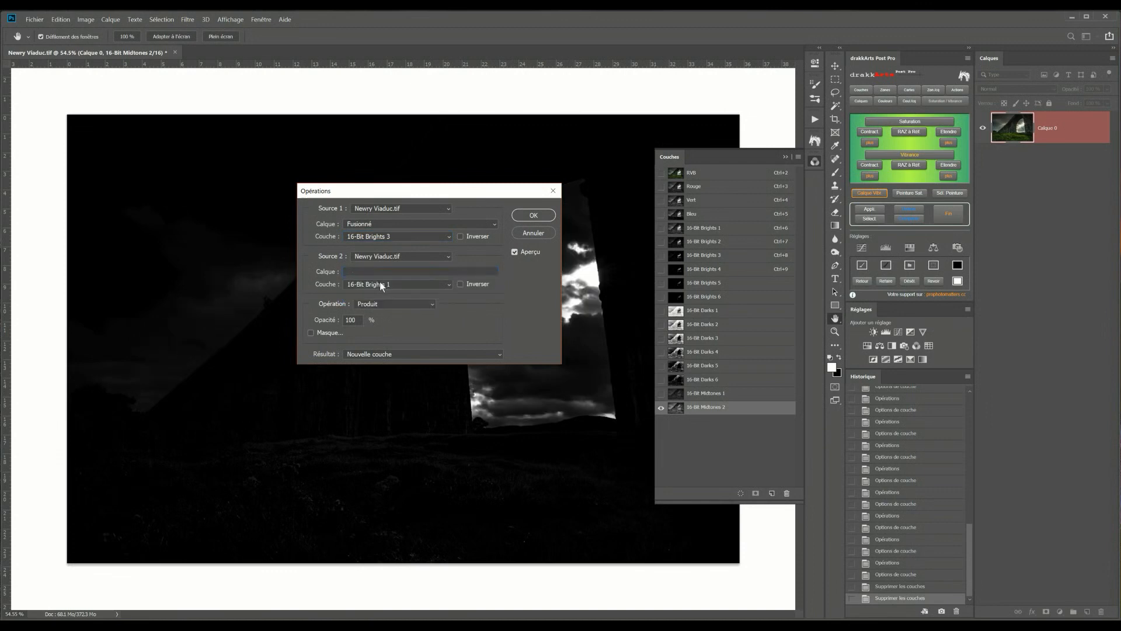
click(384, 284)
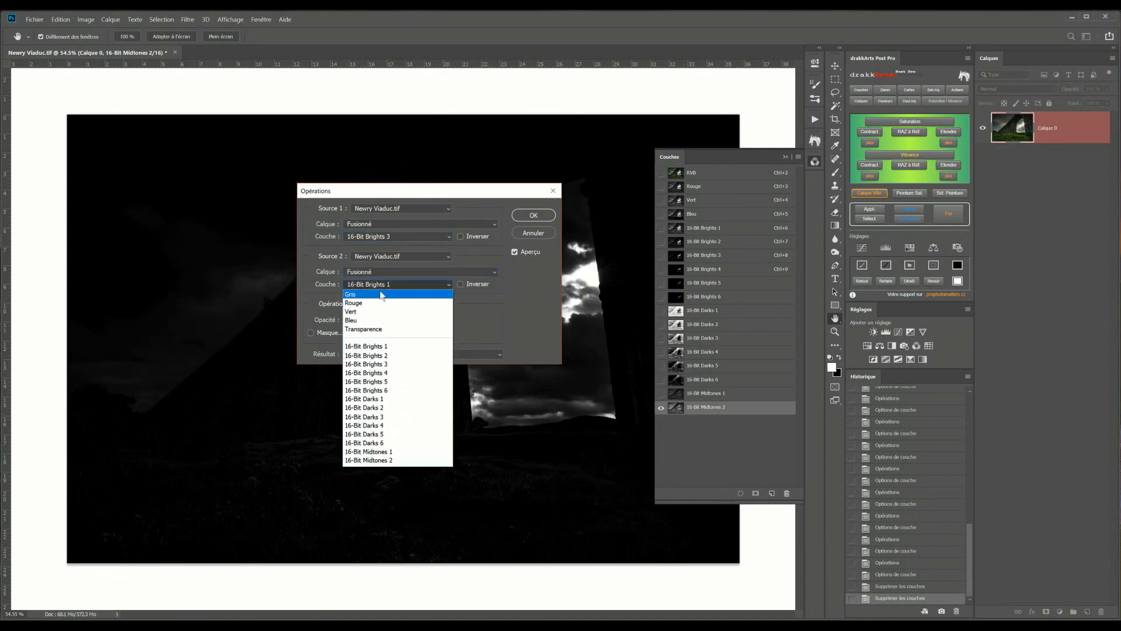
click(384, 415)
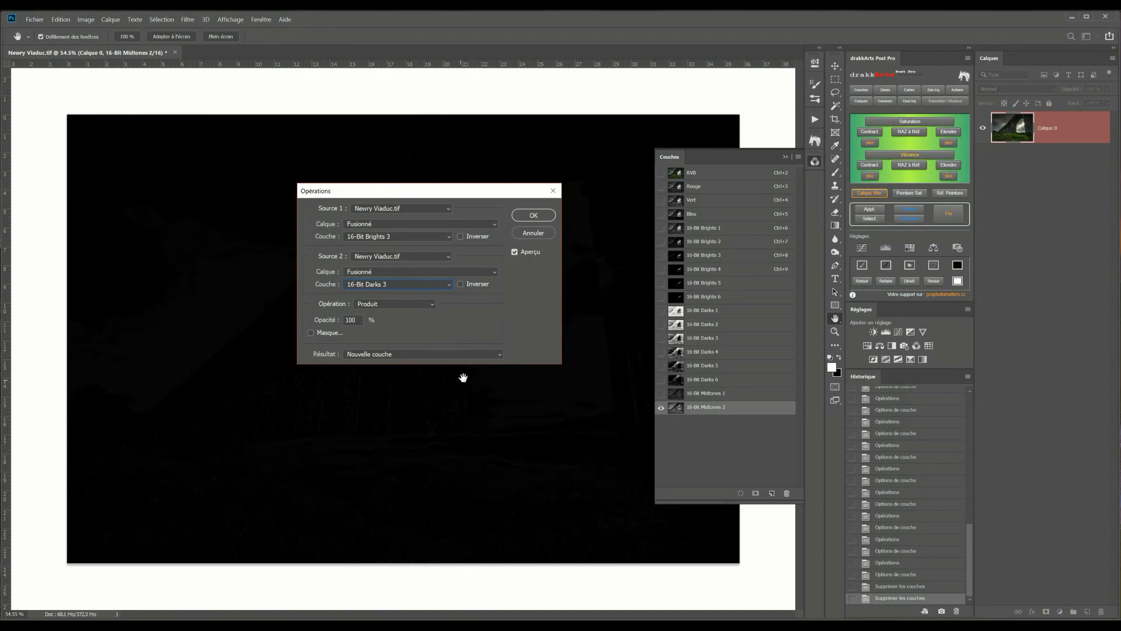
click(460, 236)
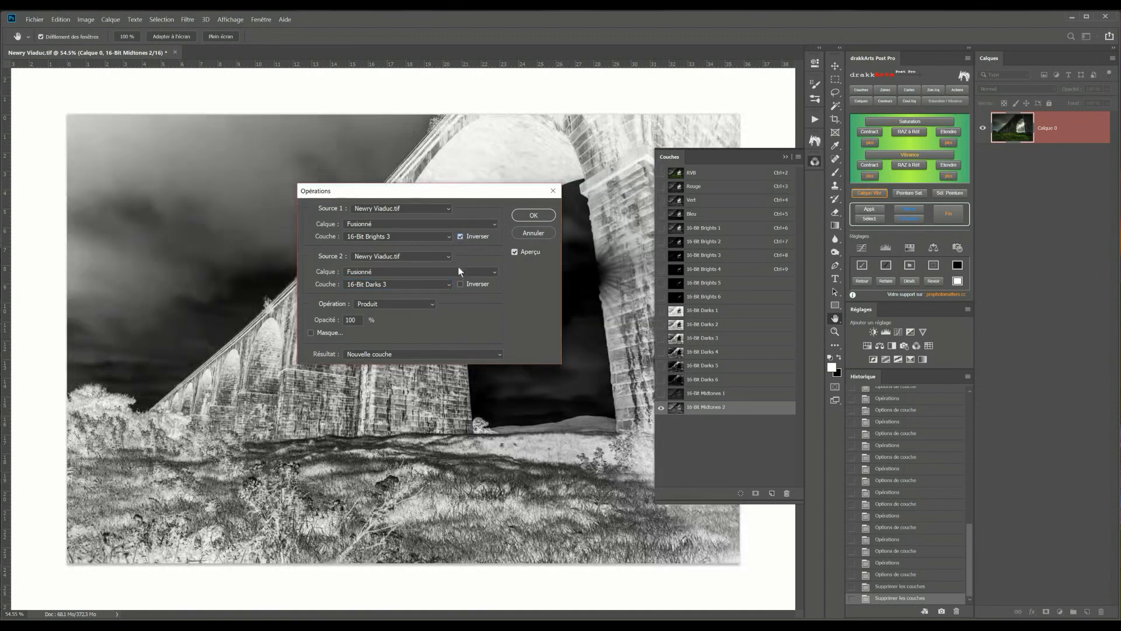
click(459, 284)
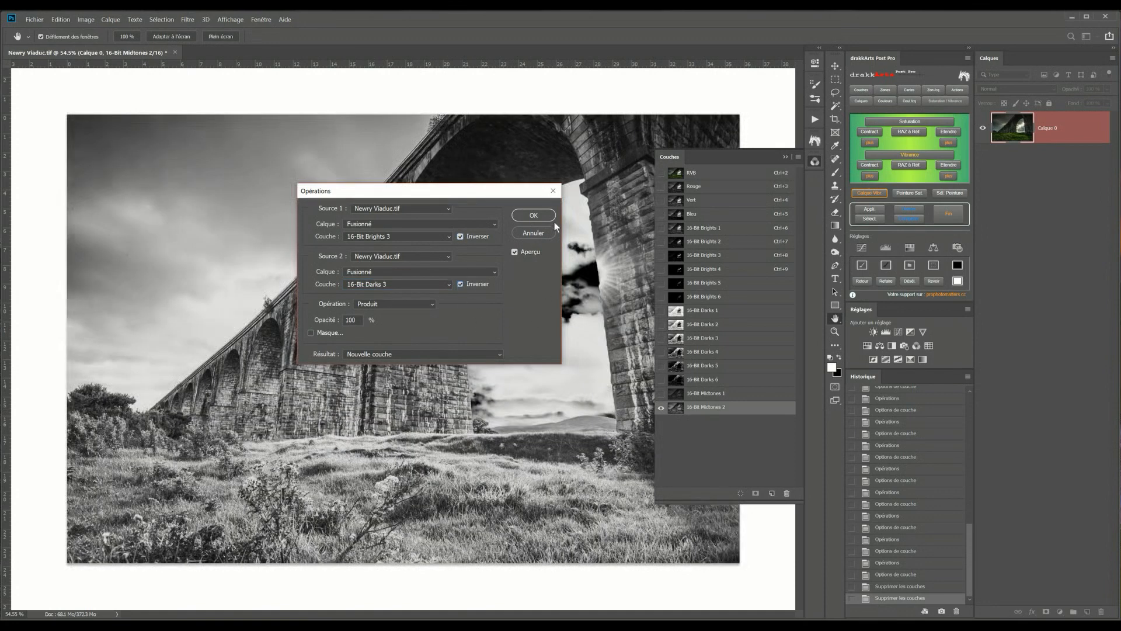
click(533, 216)
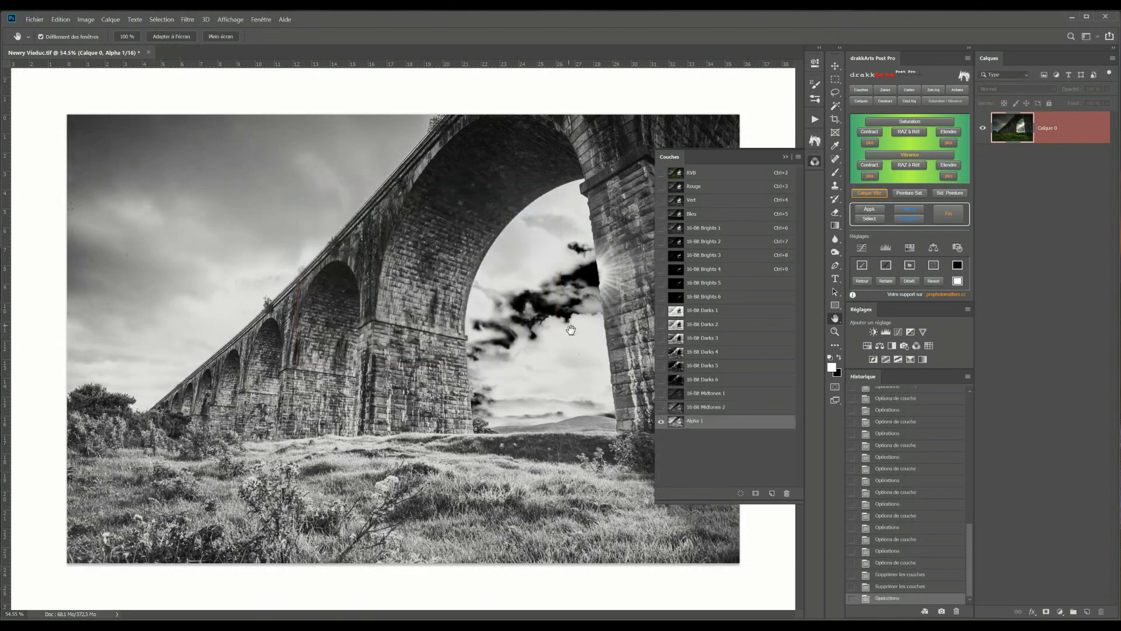
double_click(691, 421)
text(16-Bit Midtones 3)
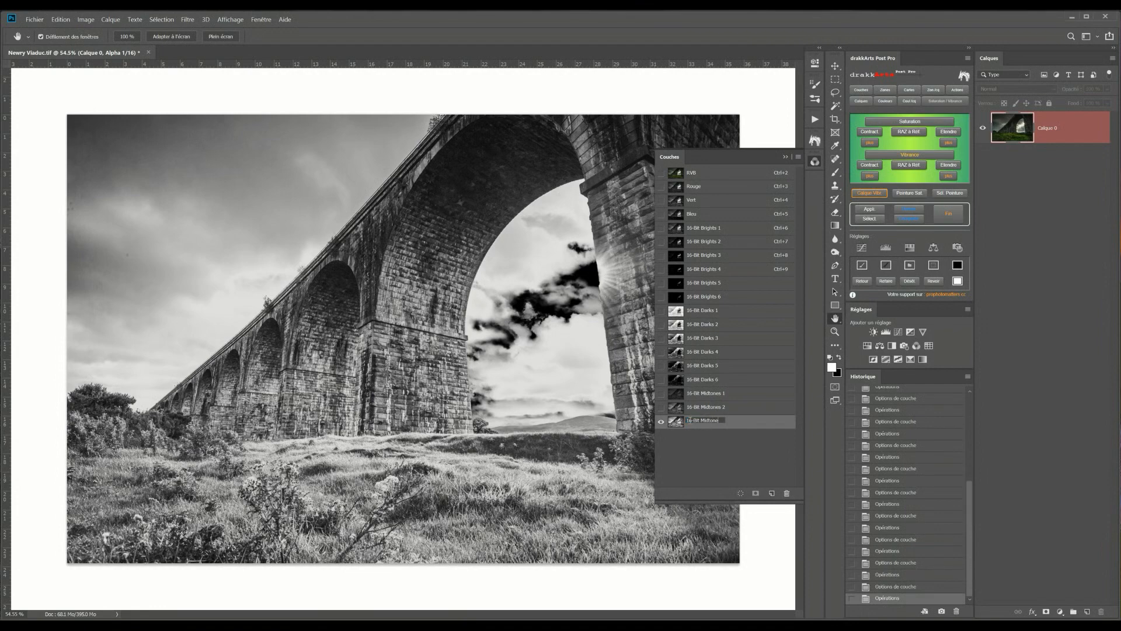
key(Return)
Run Calculations again with the next Brights and Darks source channels, and name the new channel 16-Bit Midtones 4
click(86, 20)
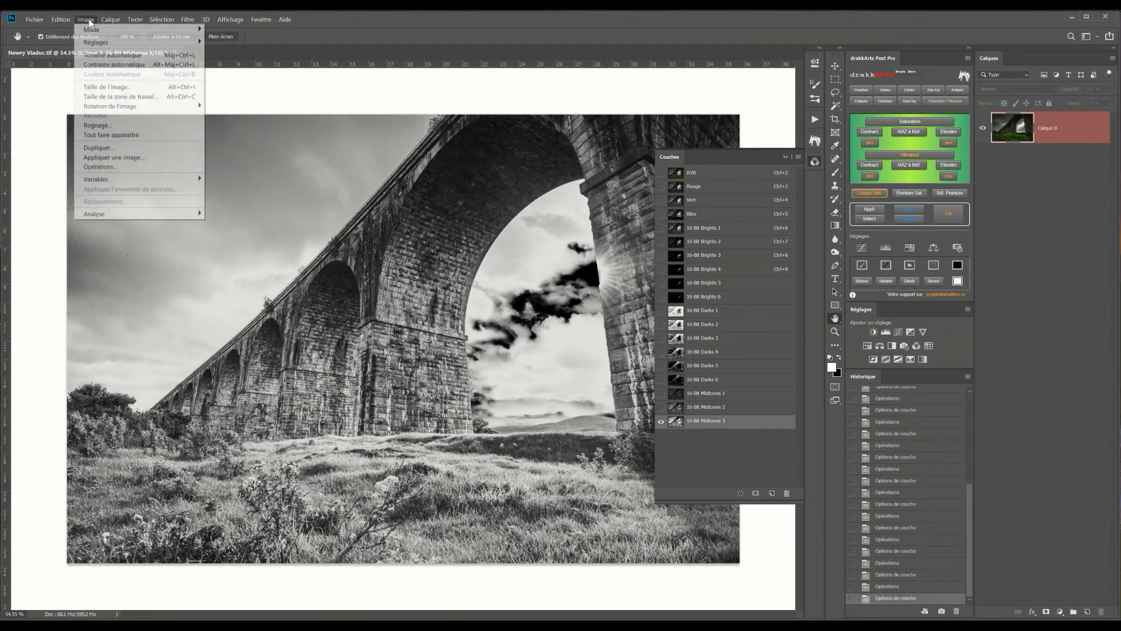
click(105, 168)
click(399, 236)
click(385, 305)
click(390, 284)
click(386, 403)
click(533, 215)
double_click(707, 435)
text(16-Bit Midtones 4)
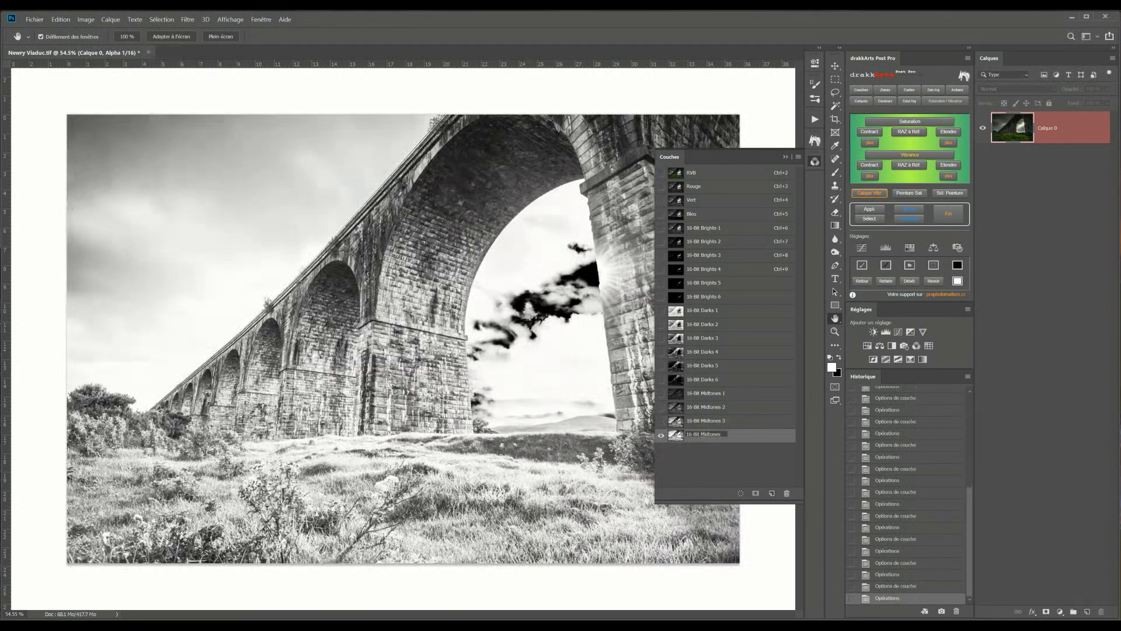
key(Return)
Run Calculations with the next source channels and name the new channel 16-Bit Midtones 5
click(86, 20)
click(368, 272)
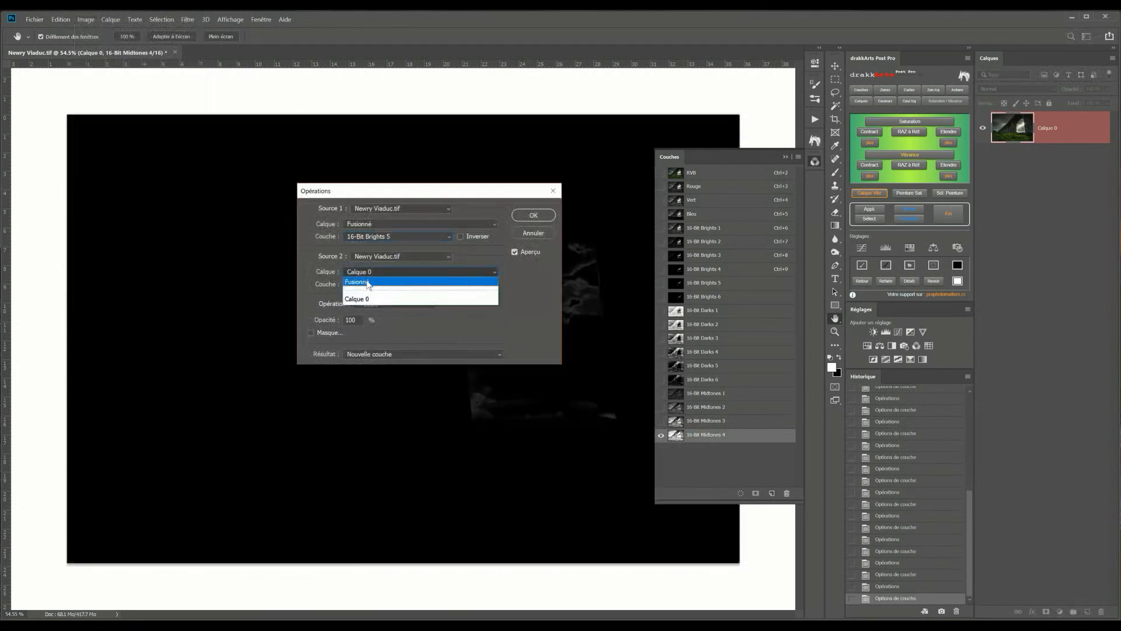
click(368, 284)
click(533, 215)
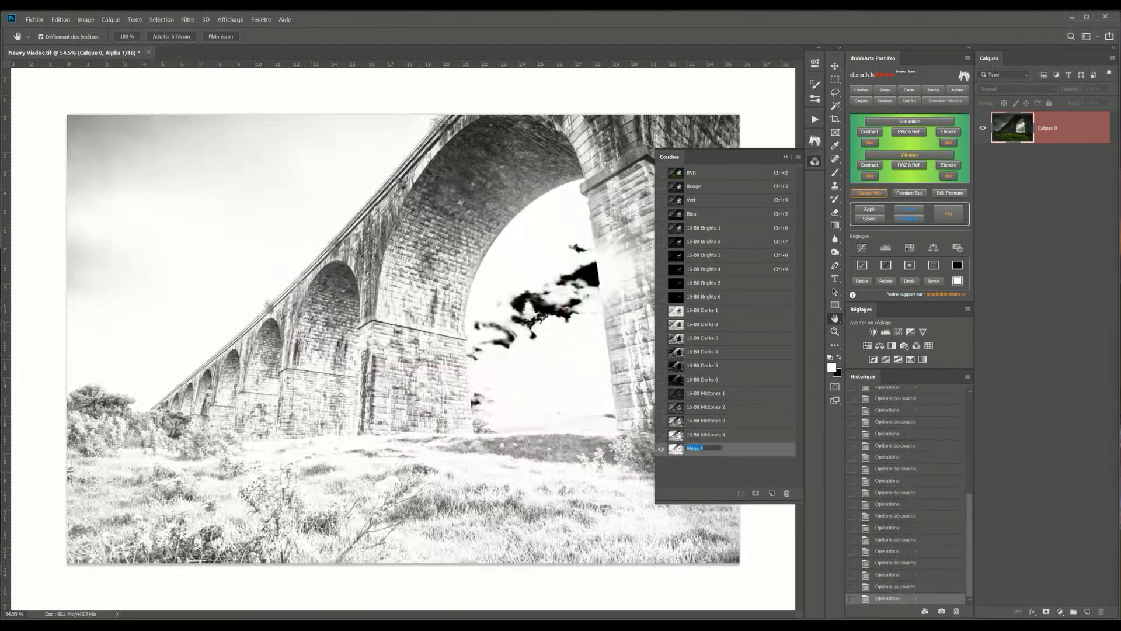
double_click(707, 449)
text(16-Bit Midtones 5)
key(Return)
Run Calculations with the next source channels and name the new channel 16-Bit Midtones 6
click(86, 20)
click(105, 168)
click(398, 236)
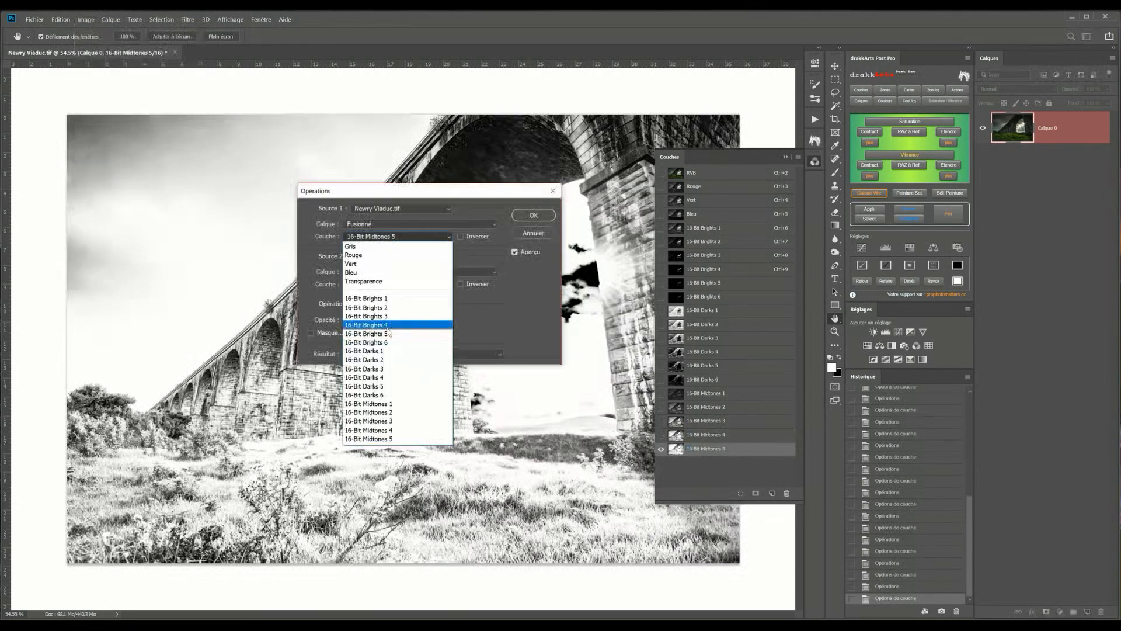
click(386, 325)
click(533, 216)
double_click(706, 463)
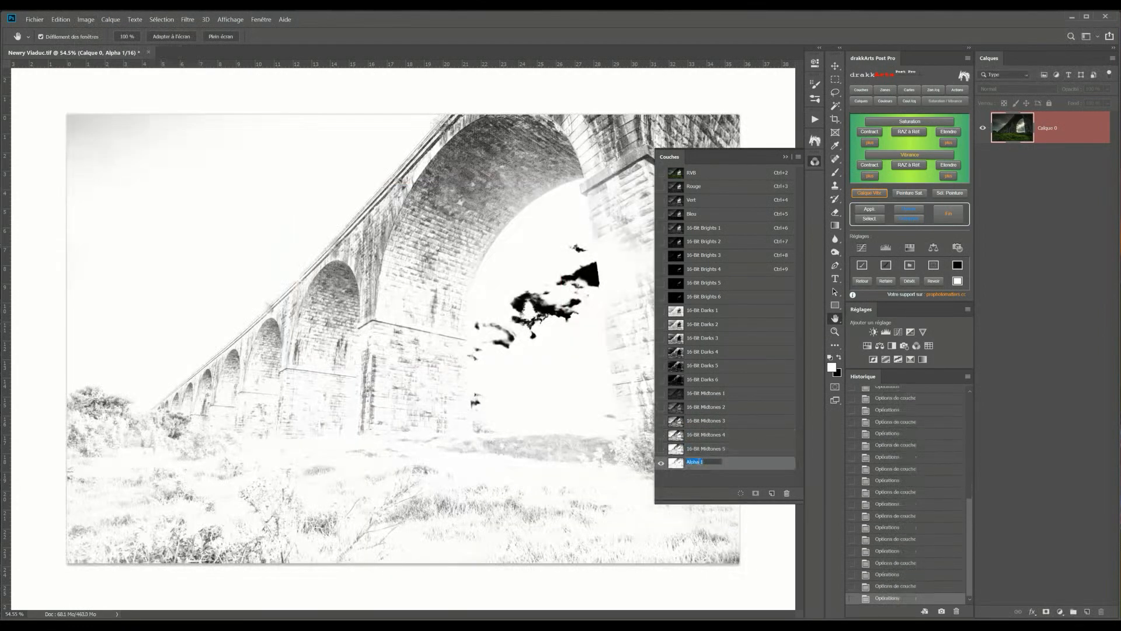
text(16-Bit Midtones 6)
key(Return)
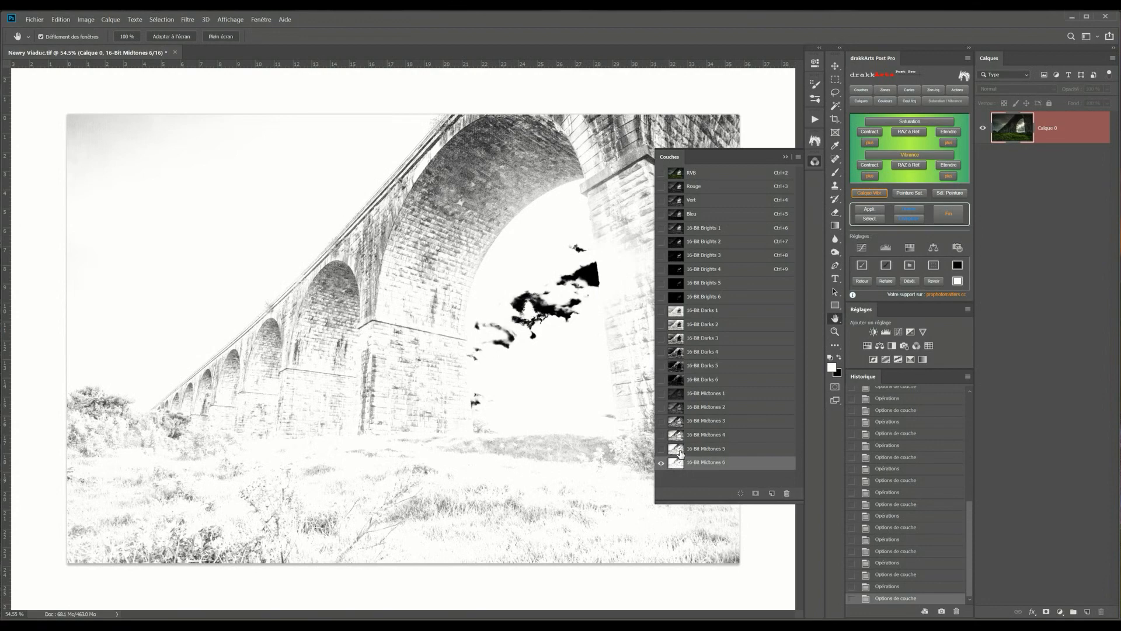
Step through the 16-Bit Midtones channels to compare the masks
click(680, 451)
click(678, 437)
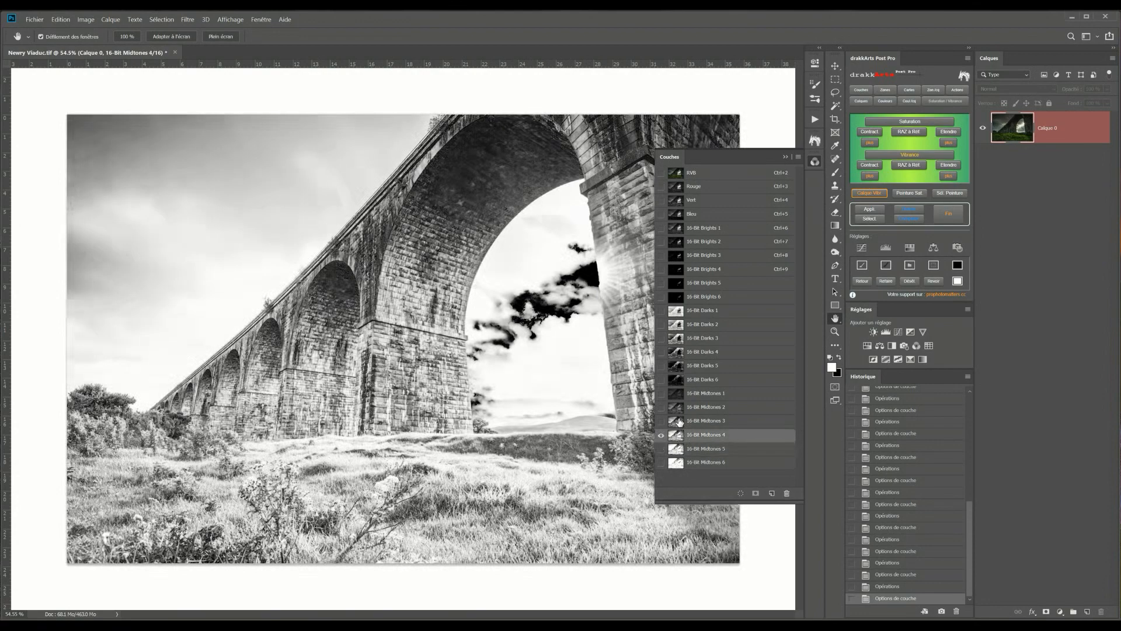
click(679, 422)
click(678, 409)
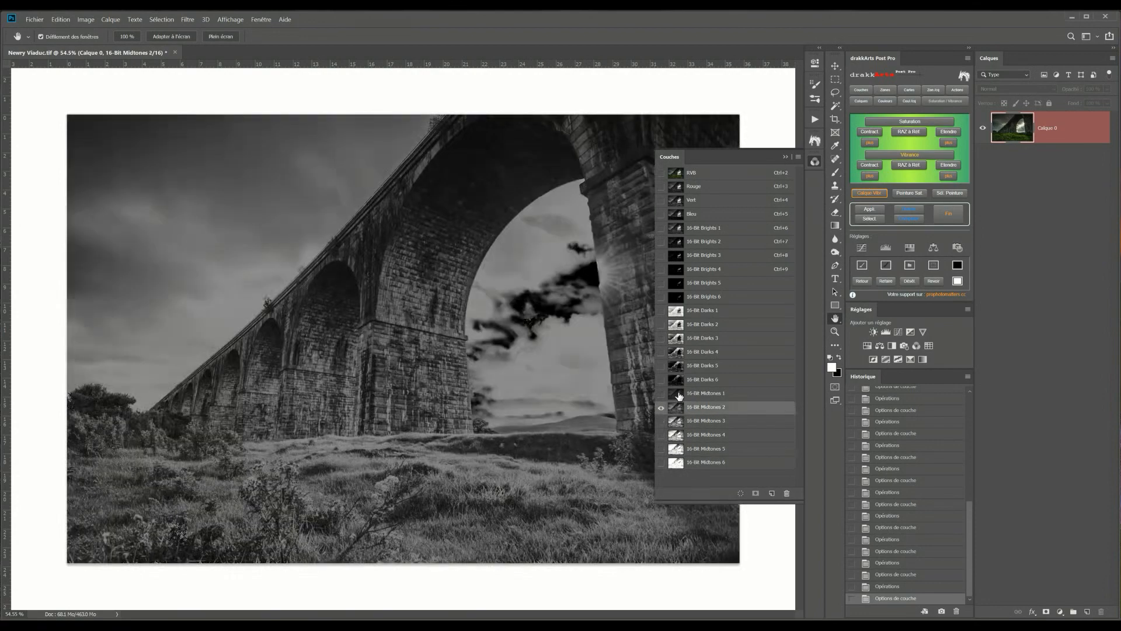
click(679, 394)
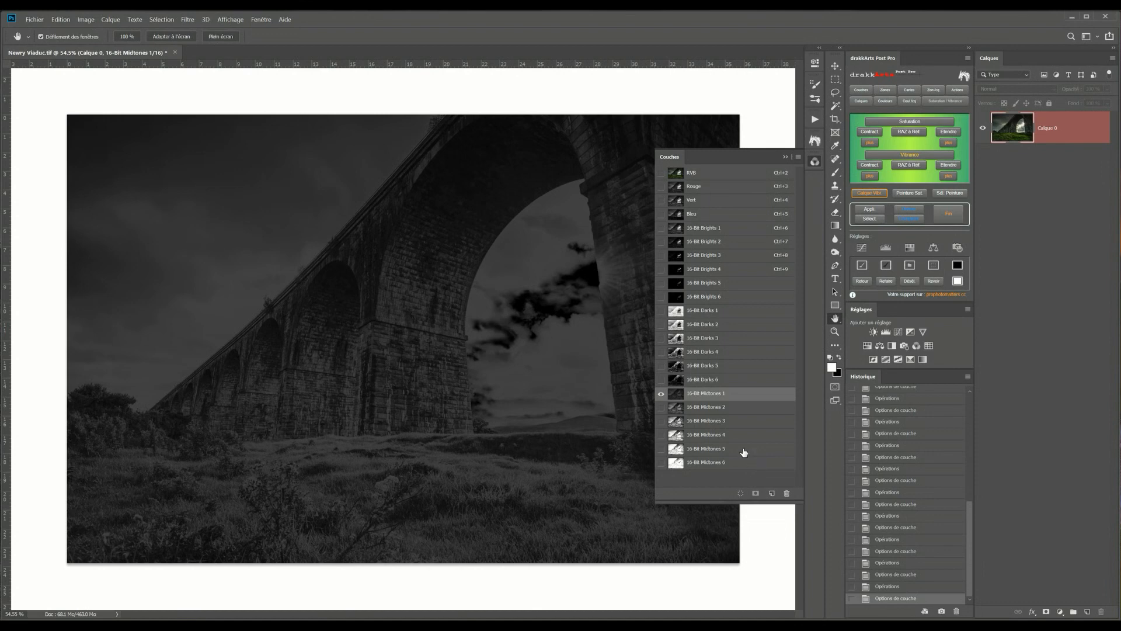
Run the 16-Bit - Delete 18 LM action to remove all the luminosity mask channels
drag(720, 156, 586, 119)
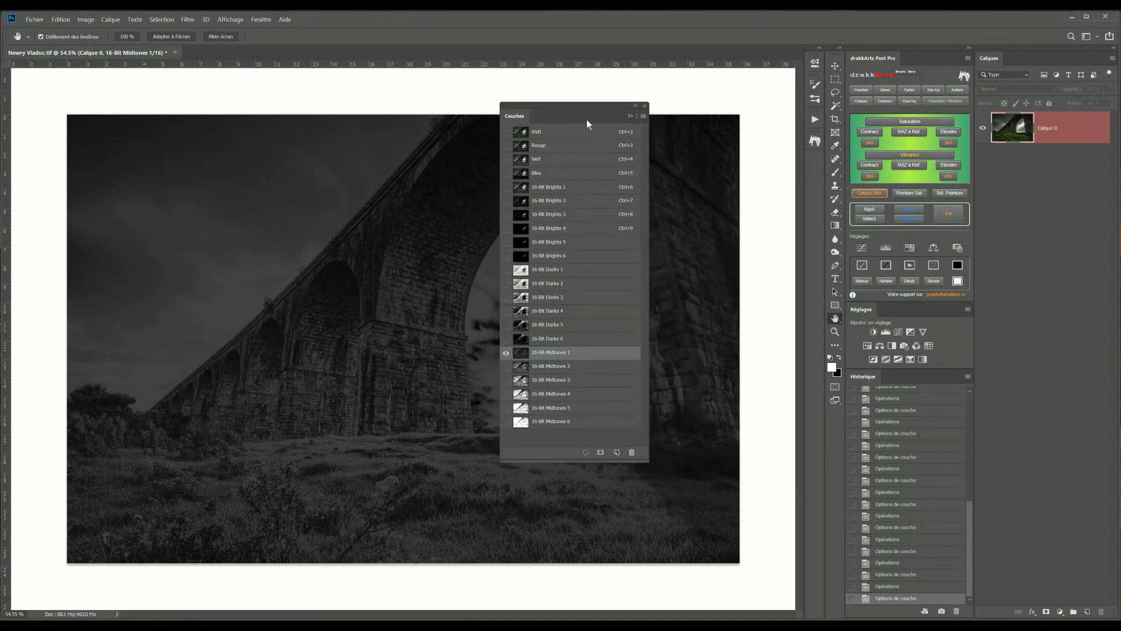
click(816, 119)
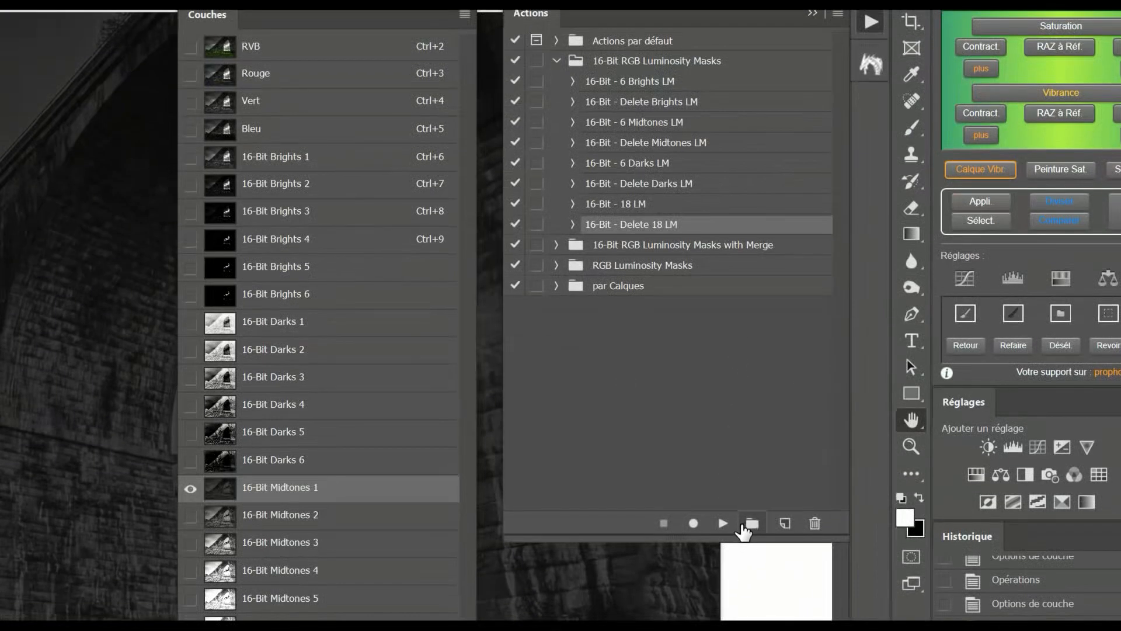
click(724, 550)
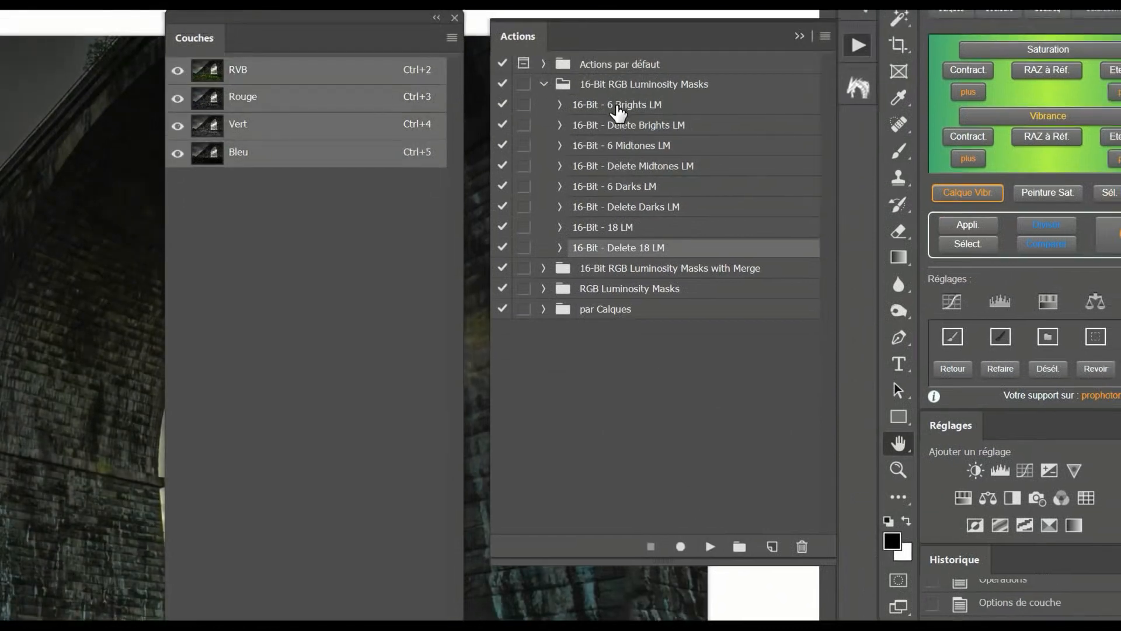
Play the 16-Bit - 6 Brights LM, 6 Midtones LM and 6 Darks LM actions to generate the mask channels automatically
click(618, 108)
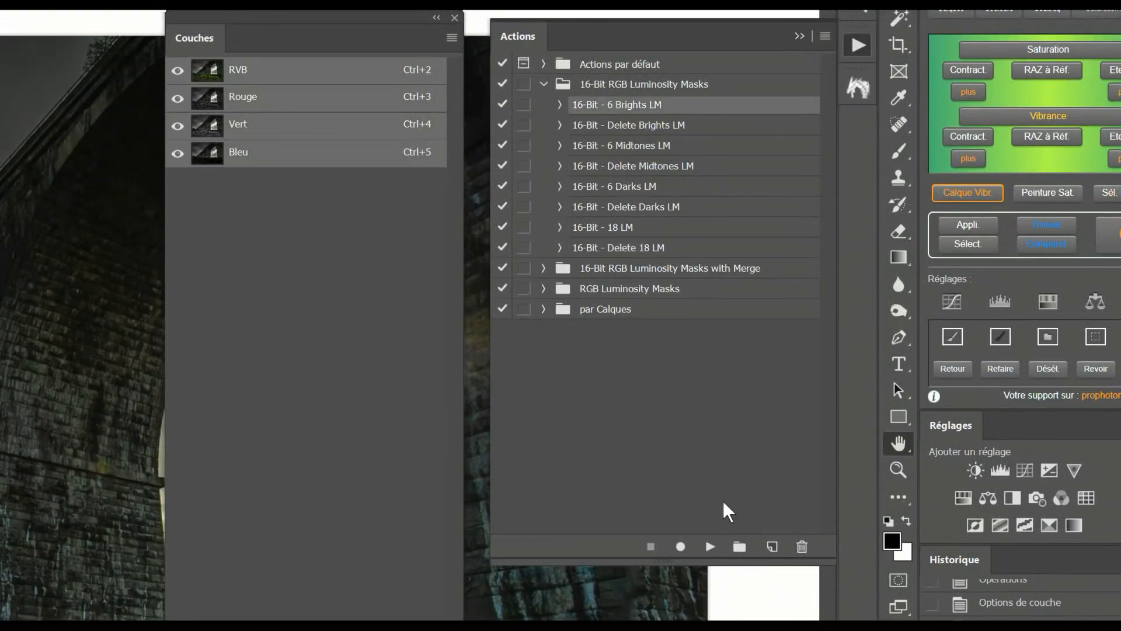
click(709, 547)
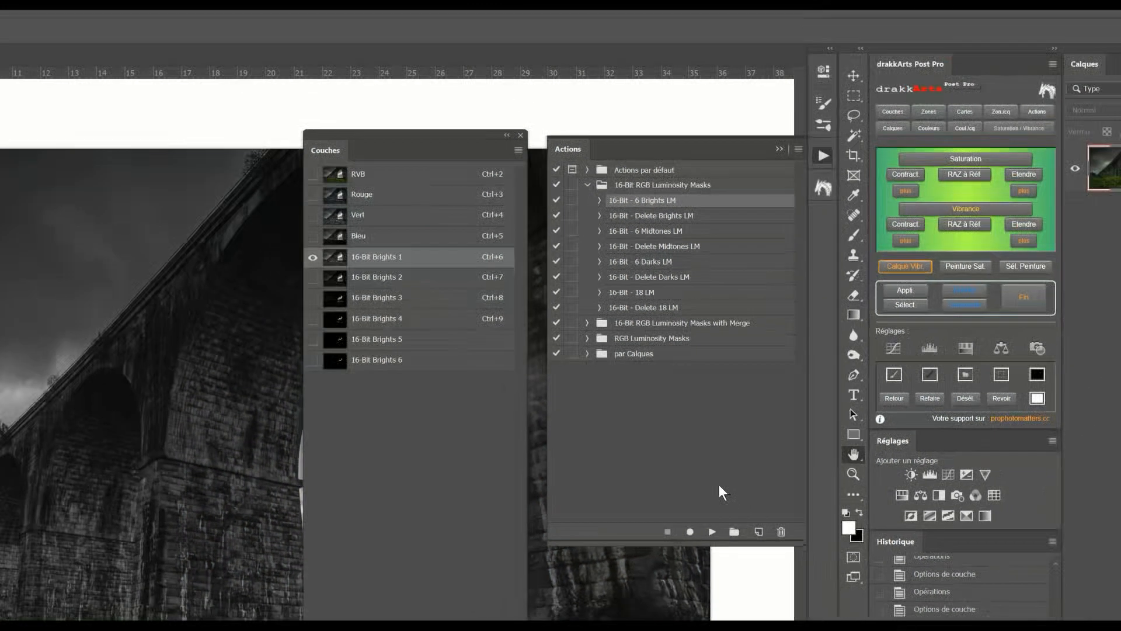
click(661, 232)
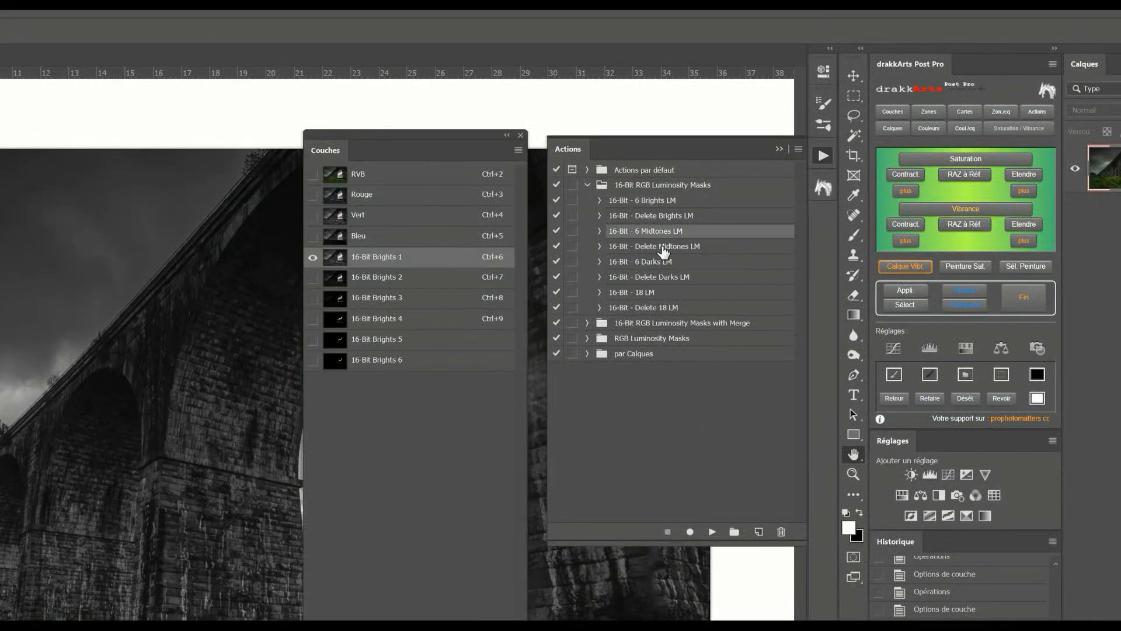
click(710, 535)
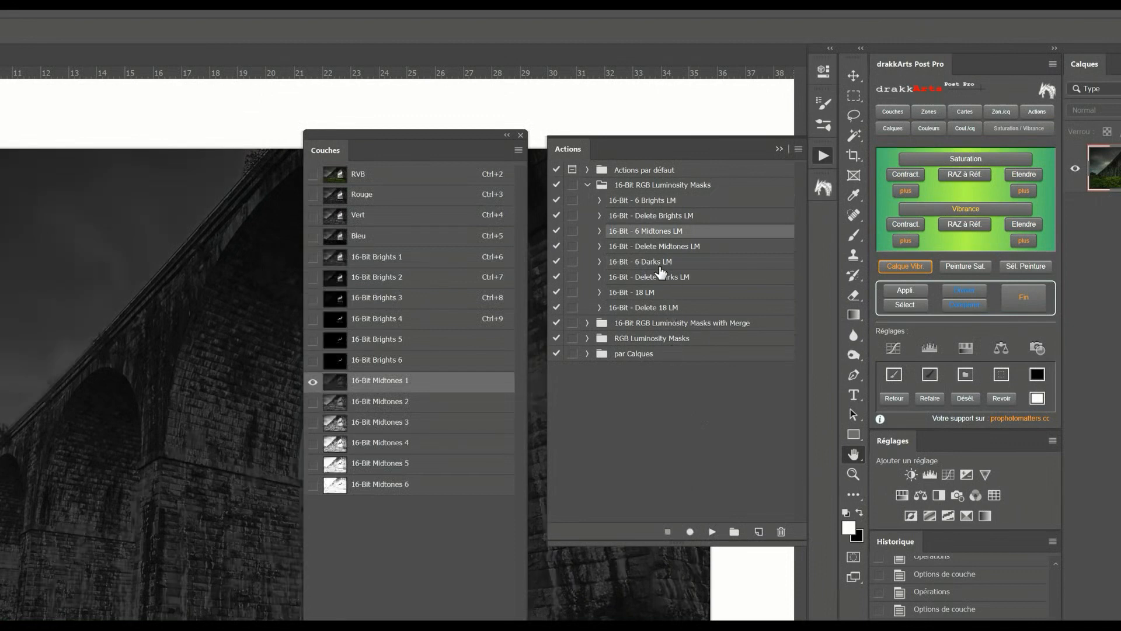
click(661, 263)
click(712, 532)
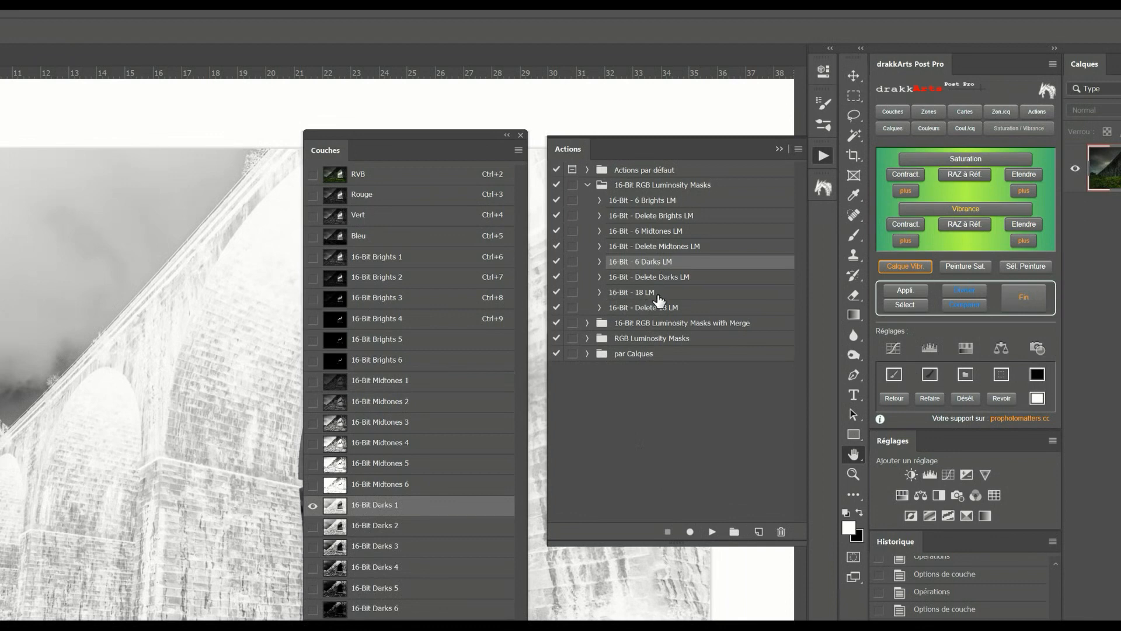
Run the 16-Bit - Delete 18 LM action to remove the generated channels, and close the Actions and Channels panels
click(658, 308)
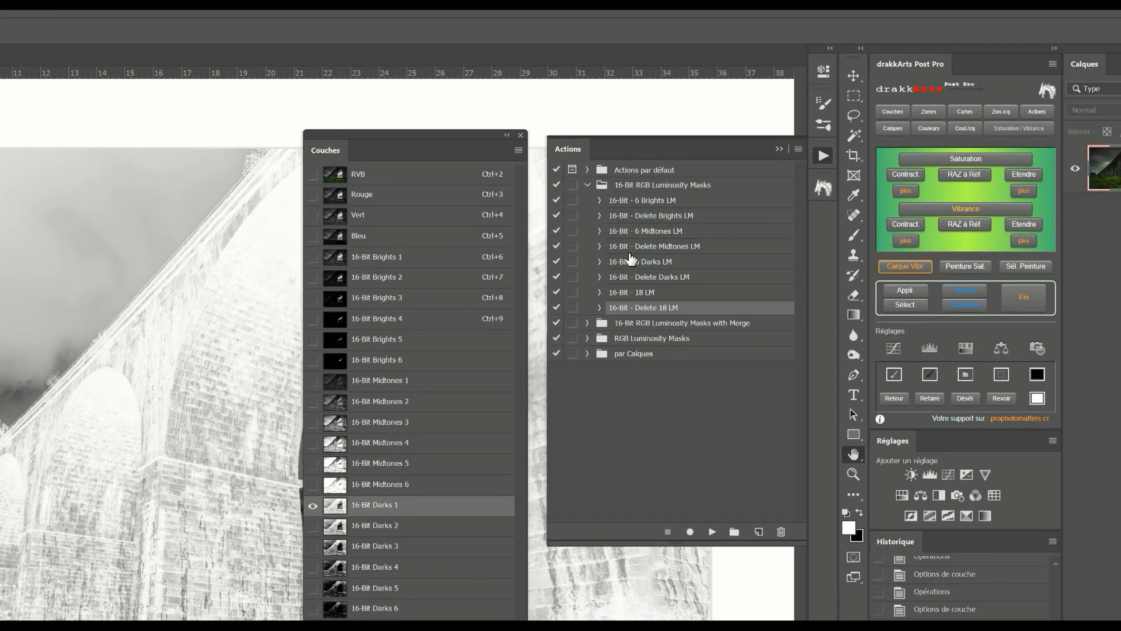
click(712, 531)
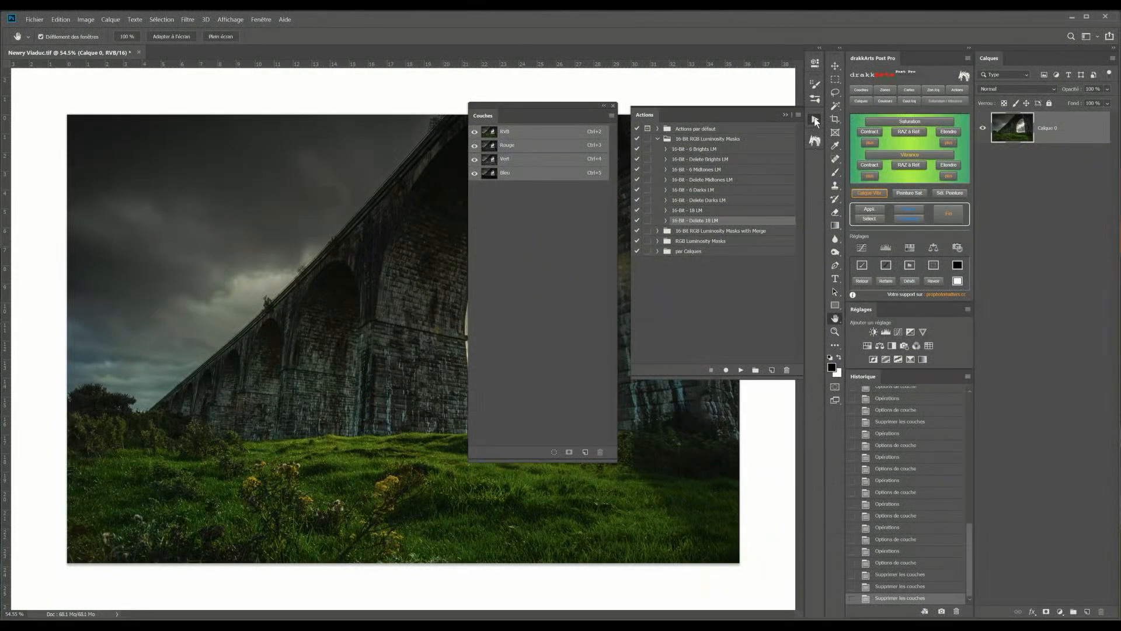
click(807, 159)
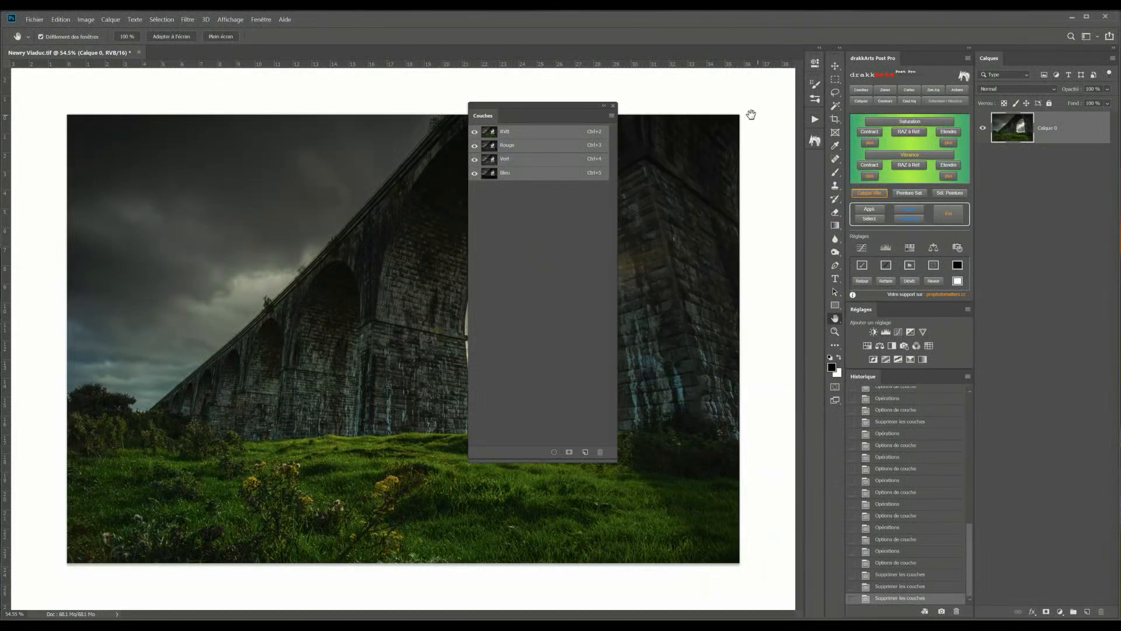
click(613, 105)
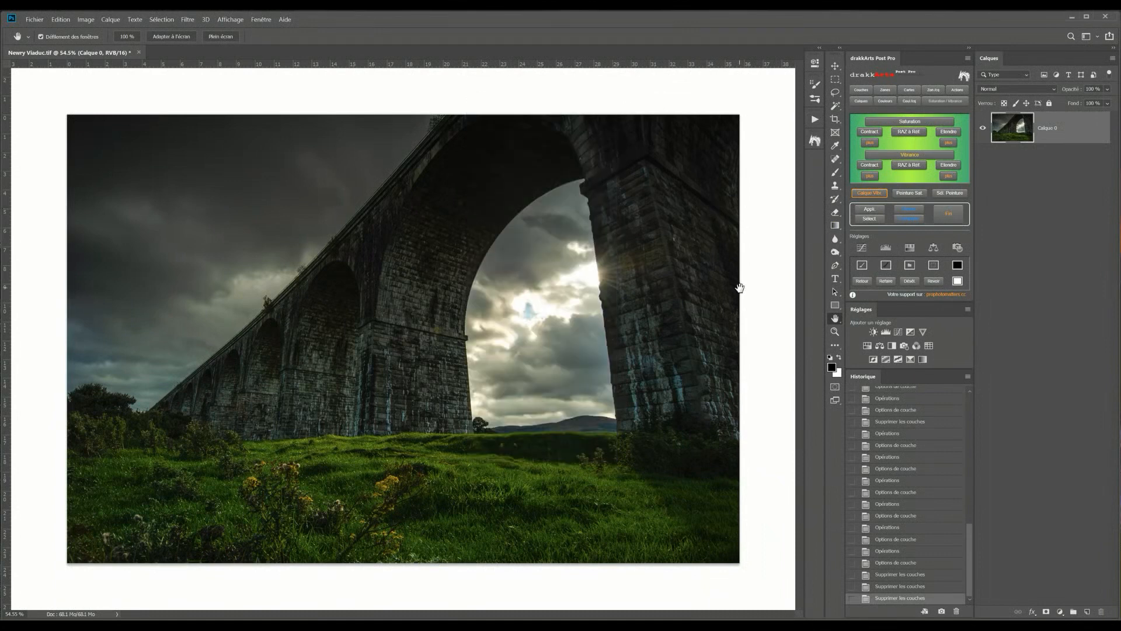